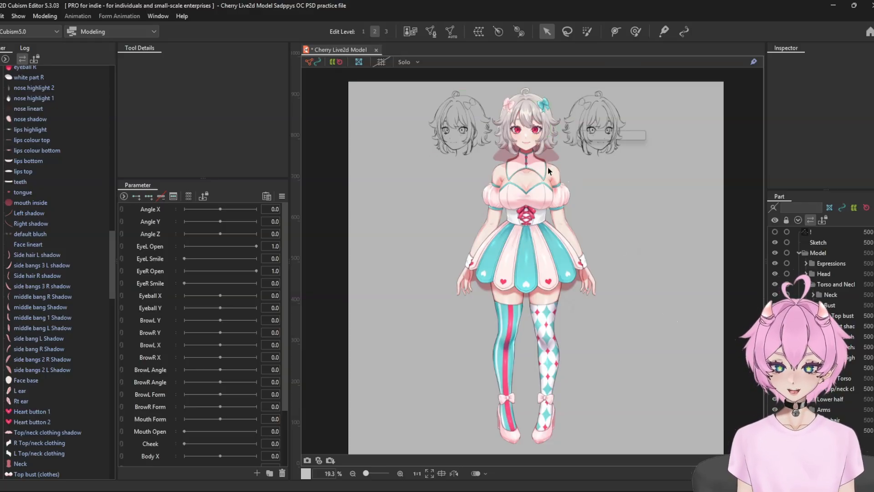
Step: Examine the full-body character artwork, from the hair and facial features to the dress and legs
scroll(579, 137, "up", 5)
scroll(534, 259, "up", 2)
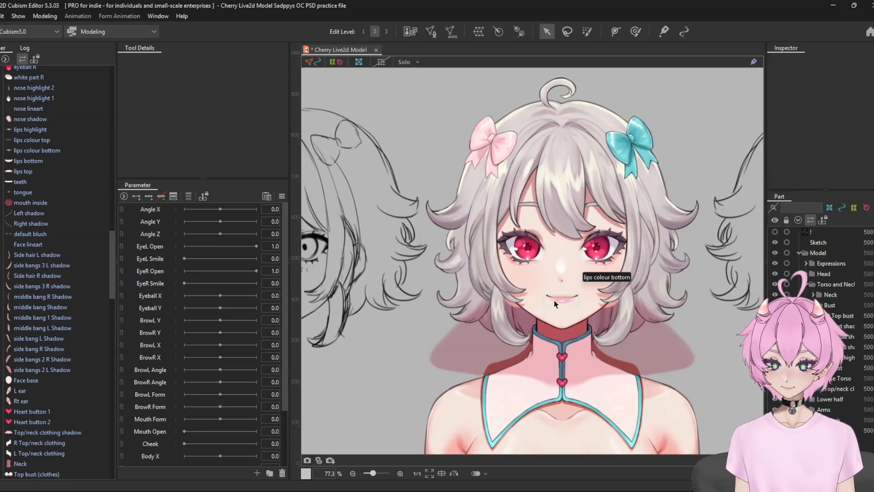
scroll(553, 300, "down", 7)
scroll(579, 179, "up", 2)
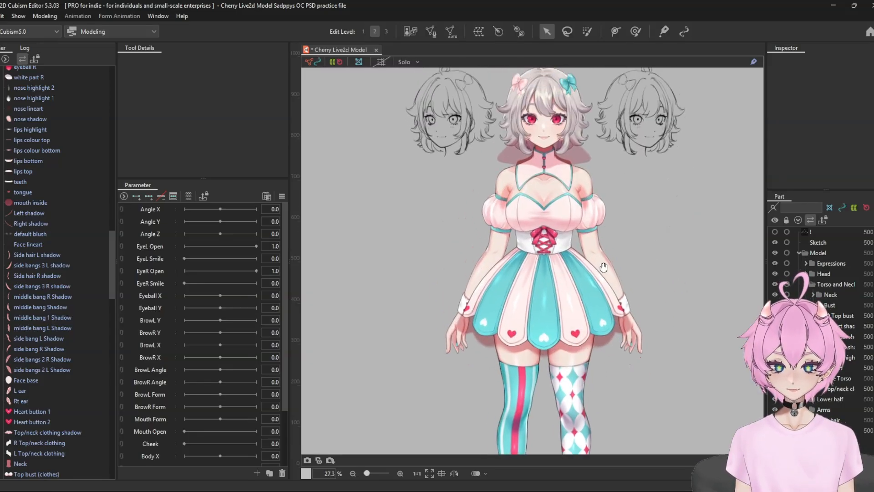
scroll(606, 263, "up", 1)
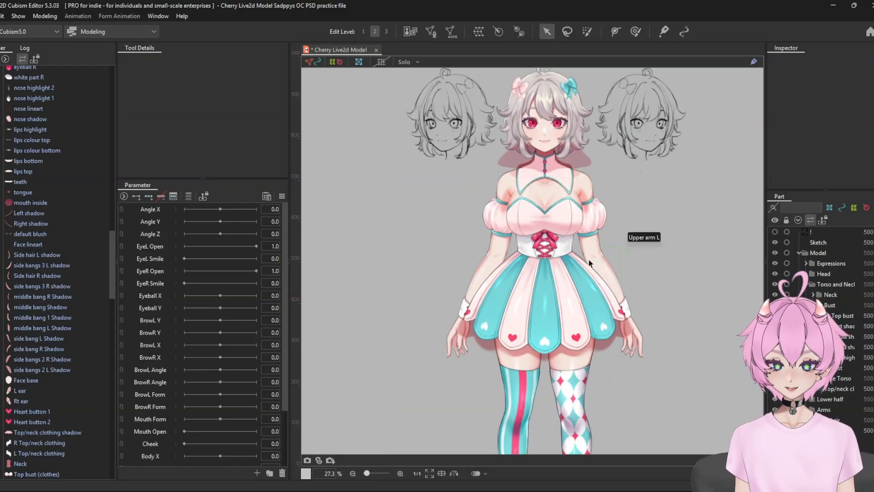
left_click_drag(590, 261, 601, 218)
scroll(600, 219, "down", 1)
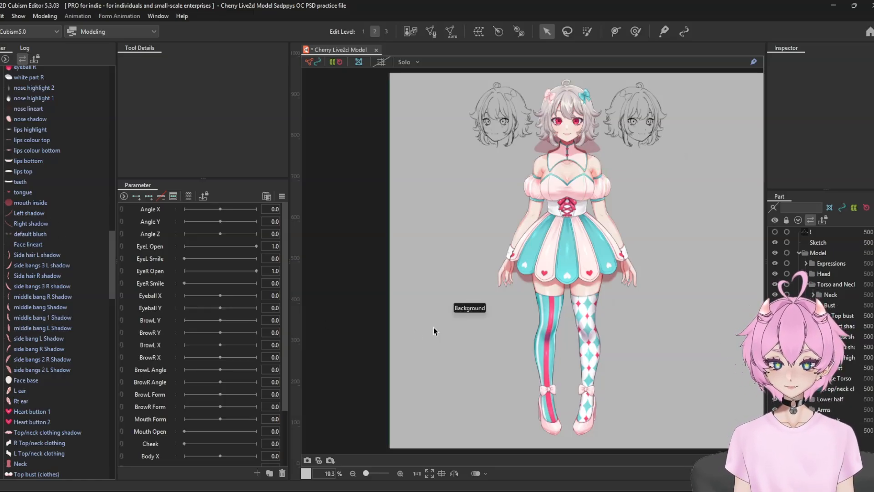
left_click_drag(586, 182, 554, 195)
scroll(535, 185, "down", 2)
scroll(554, 194, "up", 2)
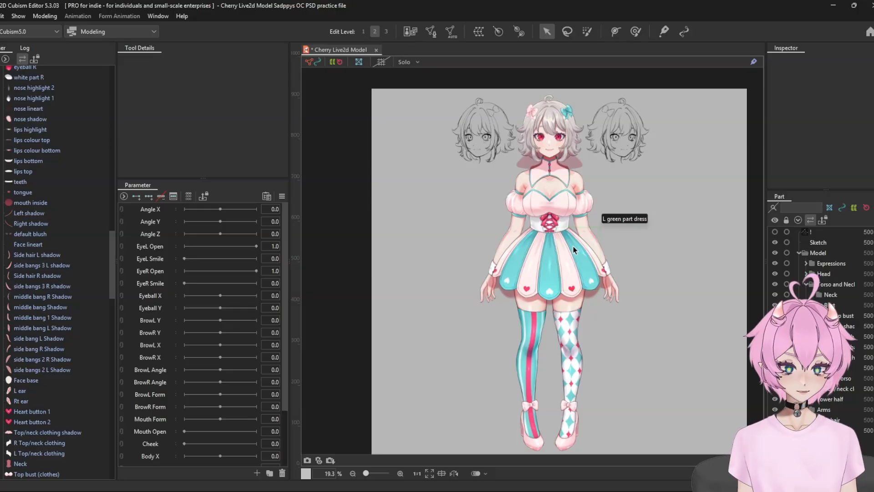
Step: Return to the start of the object list and inspect the character's face and upper body up close
scroll(75, 294, "up", 5)
scroll(73, 288, "up", 15)
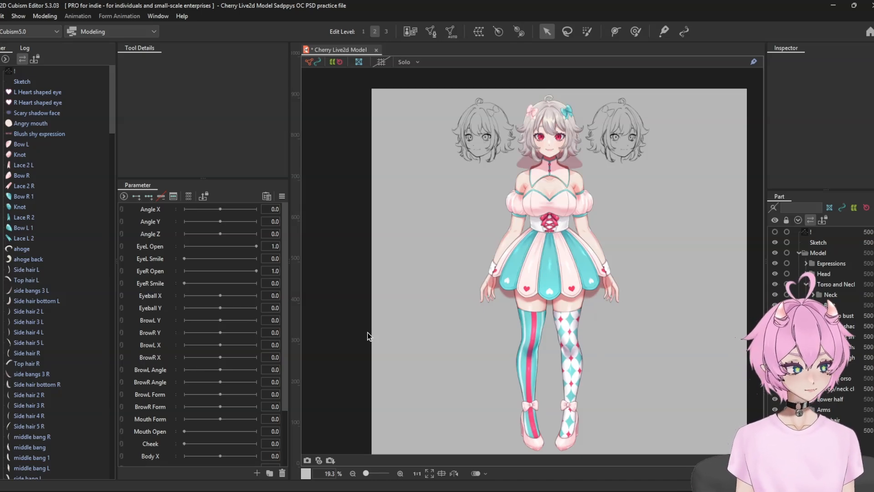
scroll(564, 244, "up", 5)
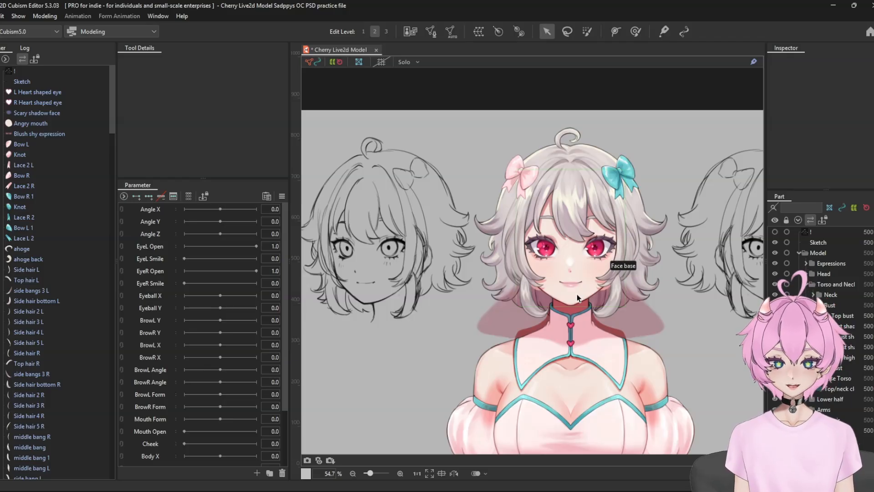
scroll(583, 294, "down", 3)
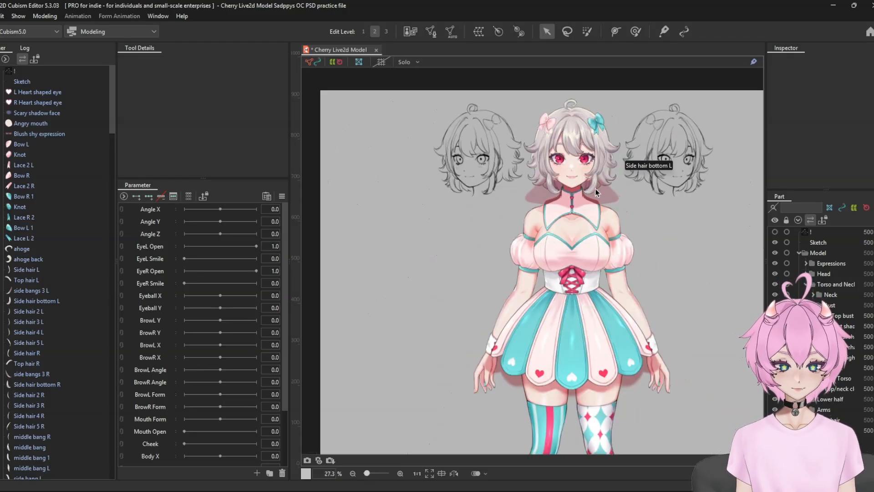
scroll(581, 196, "down", 2)
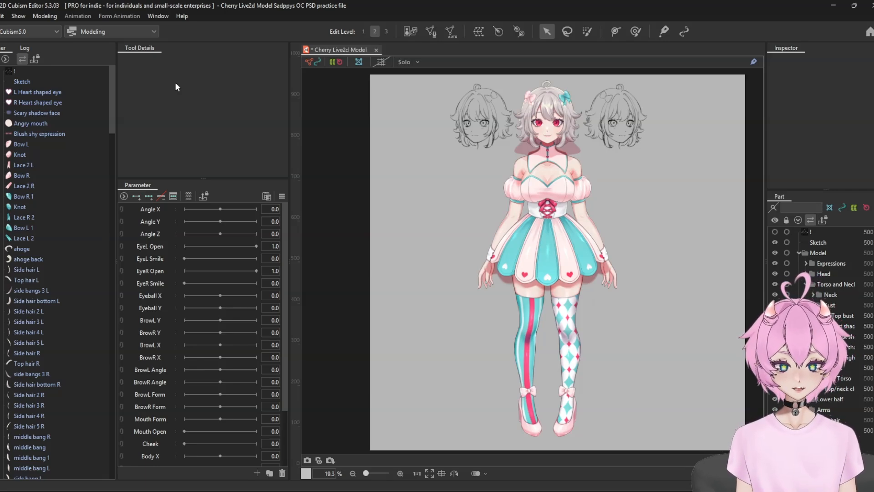
scroll(544, 110, "up", 5)
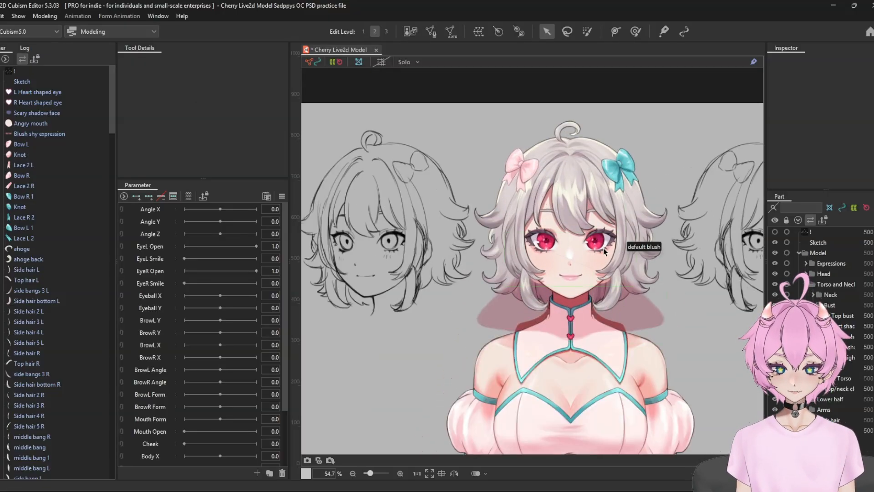
scroll(603, 248, "down", 5)
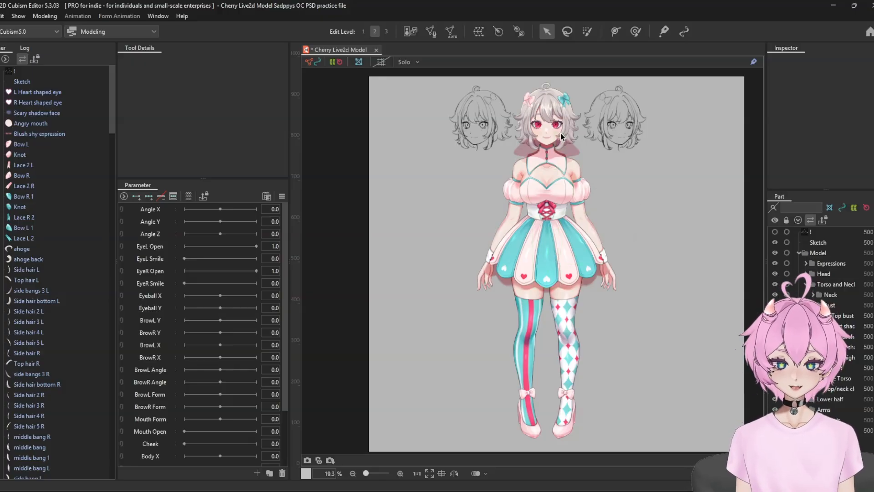
scroll(562, 135, "up", 5)
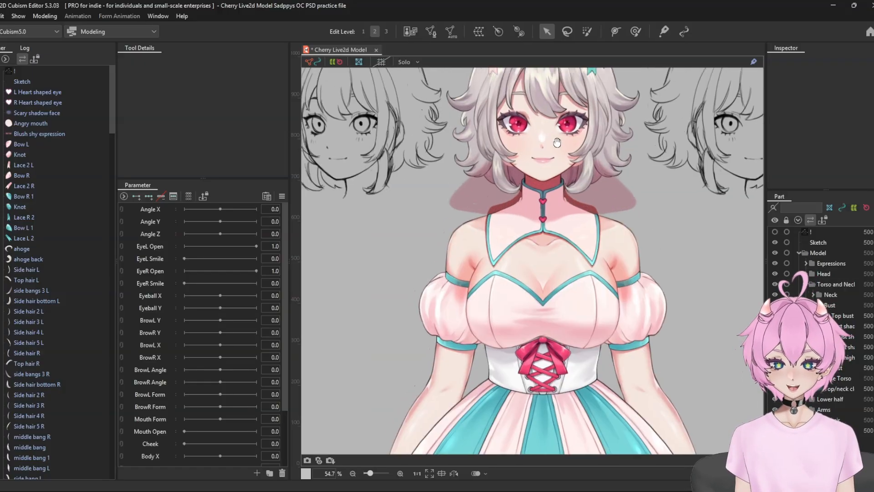
scroll(546, 245, "down", 3)
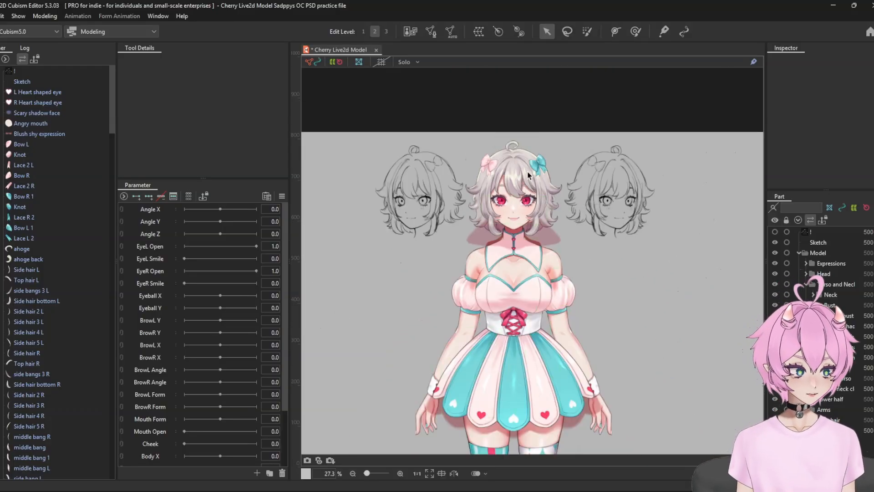
scroll(514, 223, "up", 1)
left_click_drag(514, 224, 562, 248)
scroll(563, 248, "up", 1)
scroll(566, 315, "down", 2)
left_click_drag(566, 314, 568, 168)
scroll(569, 233, "down", 3)
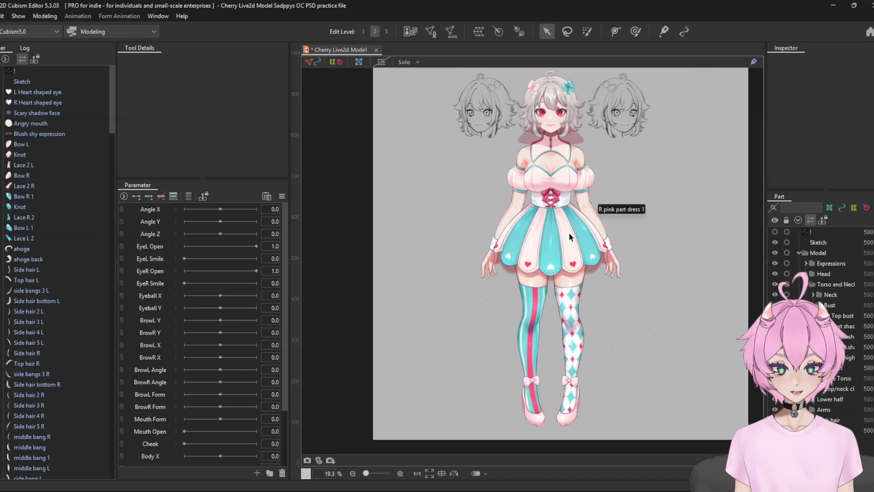
scroll(569, 207, "up", 3)
left_click_drag(569, 207, 570, 216)
mouse_move(552, 270)
left_mouse_down()
mouse_move(570, 224)
mouse_move(570, 271)
left_mouse_up()
scroll(592, 262, "down", 3)
scroll(601, 250, "up", 2)
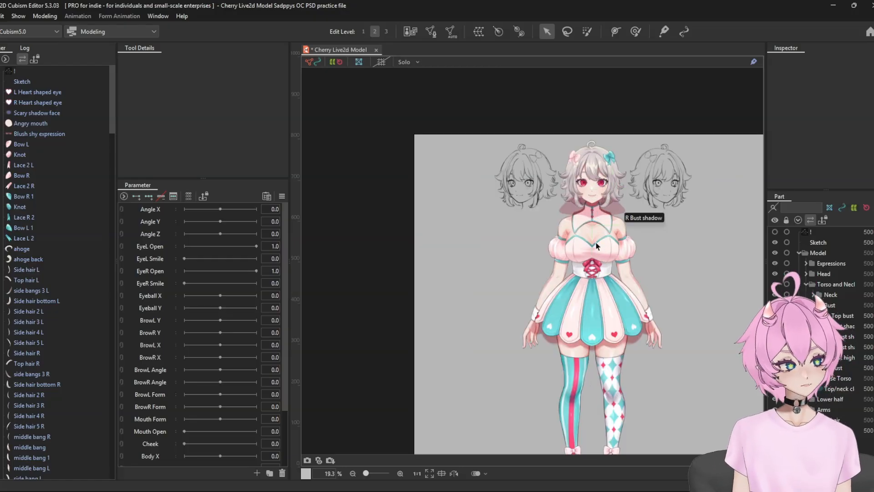
scroll(600, 195, "up", 2)
scroll(600, 196, "down", 1)
left_click_drag(601, 196, 532, 39)
scroll(535, 66, "down", 2)
left_click_drag(534, 190, 571, 342)
scroll(579, 225, "up", 3)
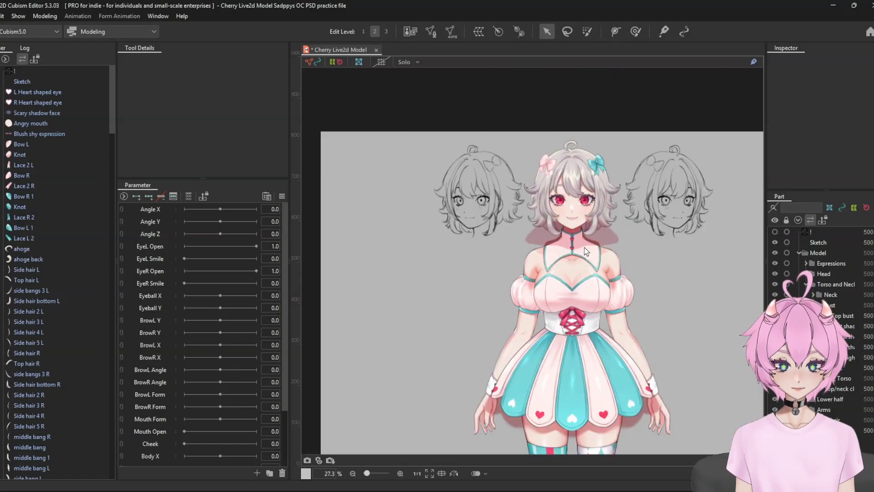
scroll(584, 253, "down", 1)
scroll(583, 258, "up", 1)
scroll(583, 259, "down", 4)
scroll(584, 263, "up", 5)
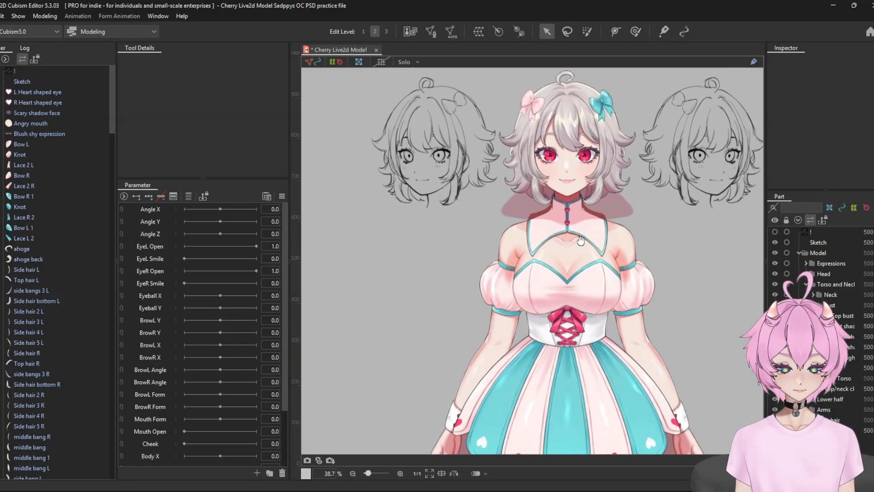
left_click_drag(567, 240, 590, 195)
scroll(591, 195, "down", 3)
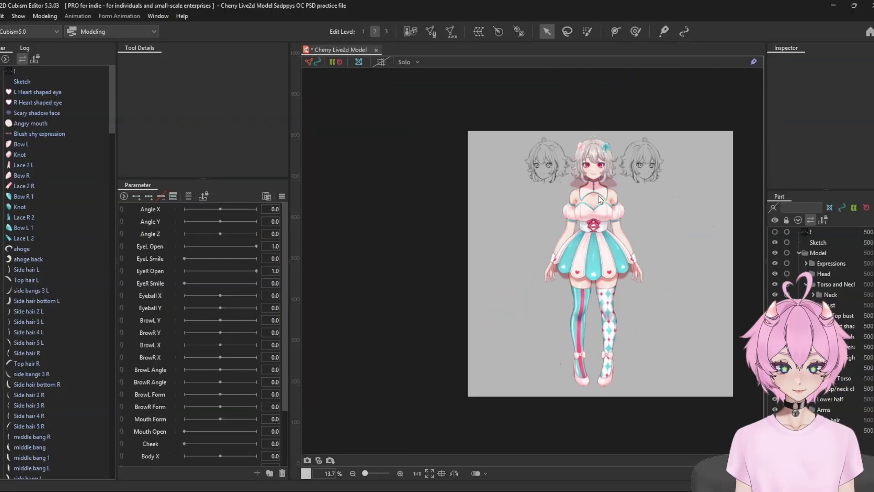
scroll(595, 163, "up", 3)
right_click(593, 144)
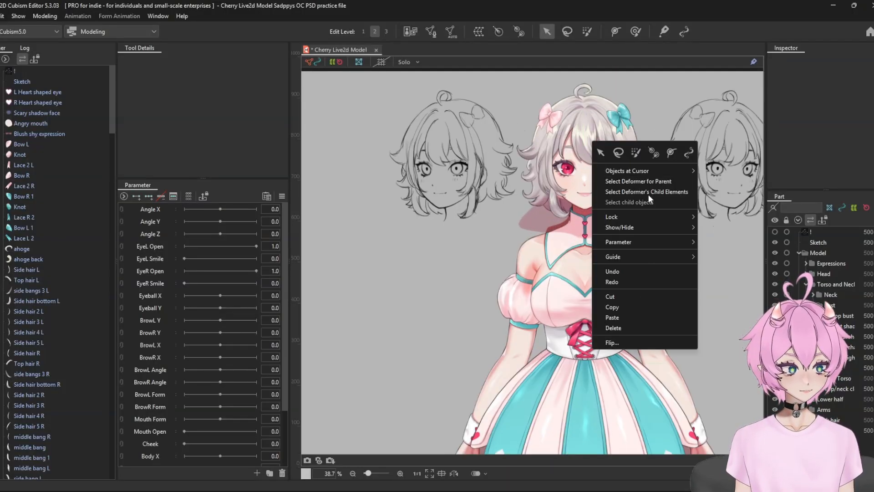
left_click(656, 91)
Step: Try shifting the middle bang mesh sideways over the forehead, and undo the move
scroll(589, 147, "up", 3)
left_click_drag(589, 147, 602, 178)
left_click(594, 203)
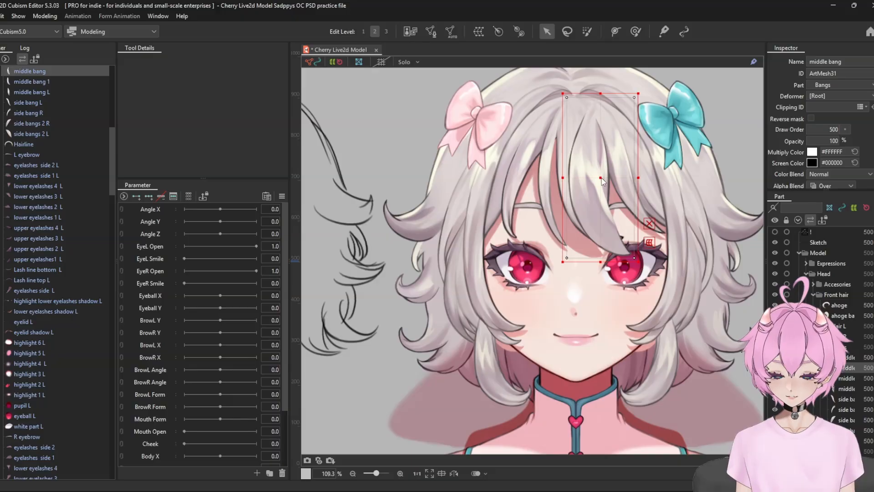
key("ctrl+z")
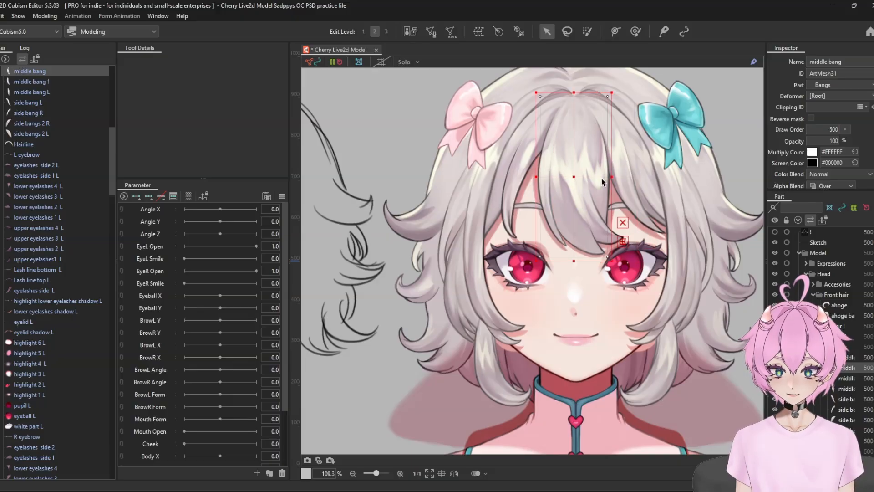
Step: Select Face base from the objects overlapping beneath the middle bang, try shifting it downward, and undo the move
right_click(571, 205)
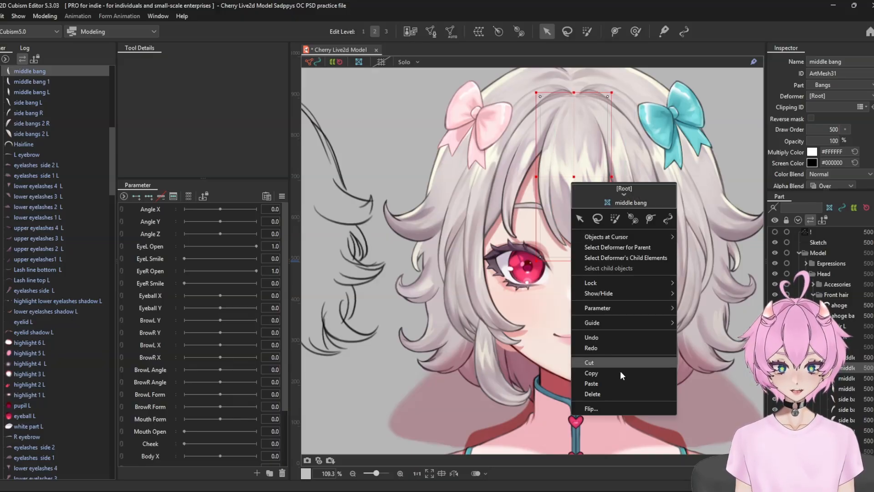
mouse_move(636, 279)
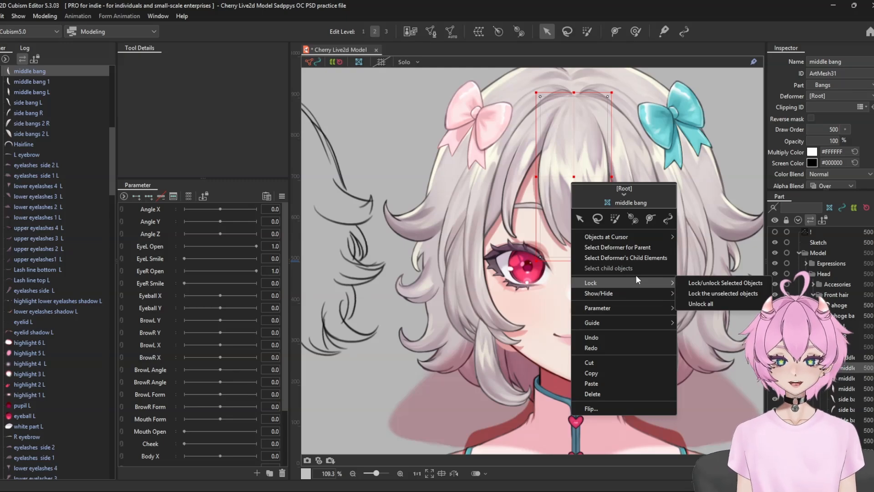
mouse_move(654, 236)
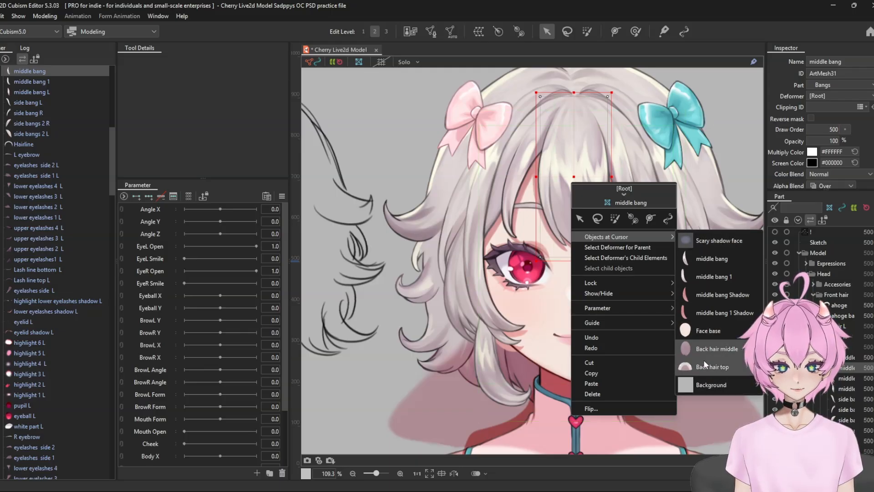
left_click(704, 332)
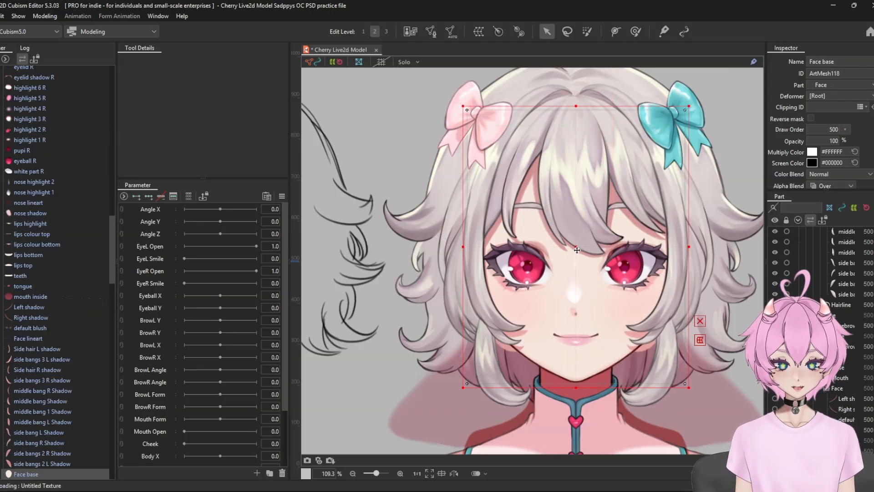
left_click_drag(563, 232, 567, 260)
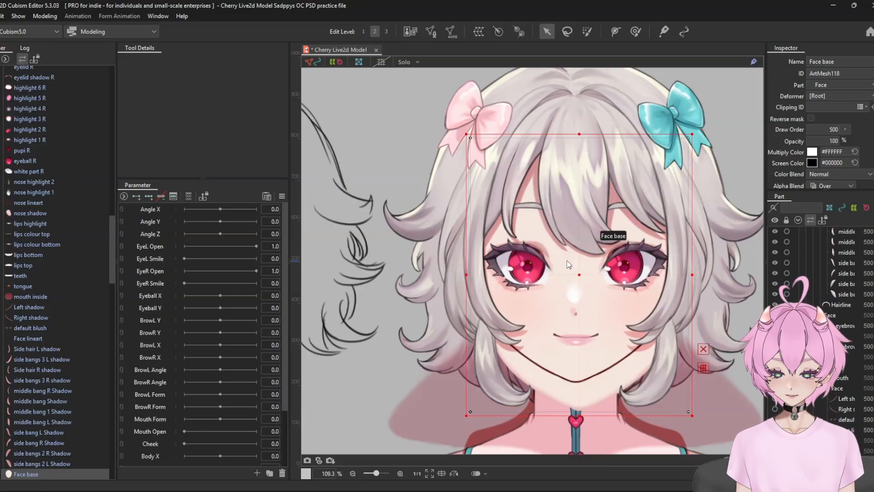
key("ctrl+z")
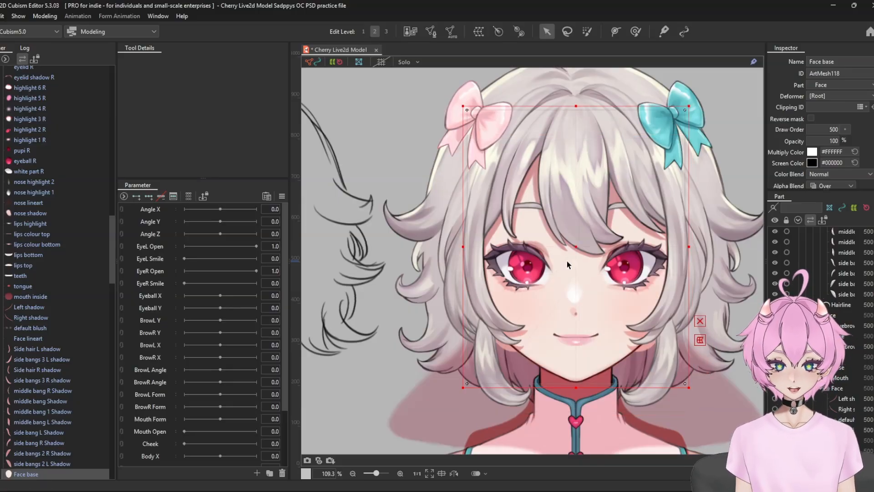
Step: Select the middle bang mesh over the character's forehead
left_click(567, 182)
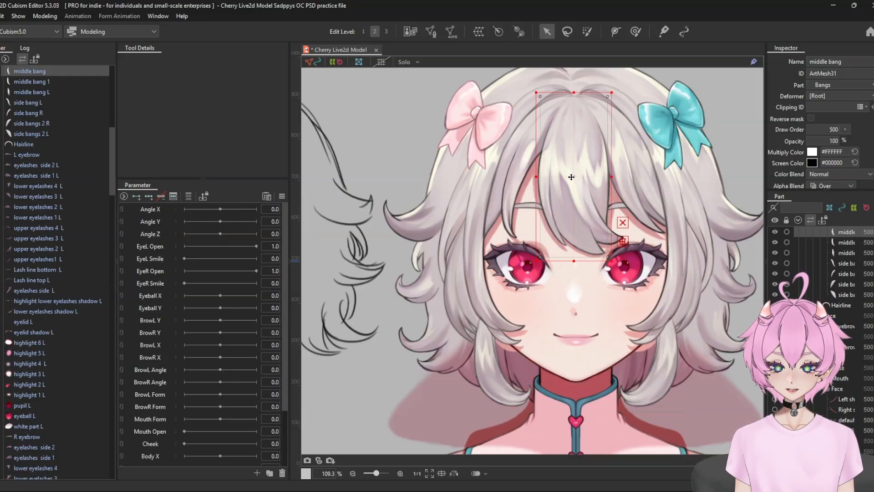
left_click_drag(567, 181, 541, 154)
scroll(590, 193, "down", 5)
left_click_drag(590, 193, 617, 310)
scroll(593, 245, "down", 4)
scroll(593, 245, "up", 4)
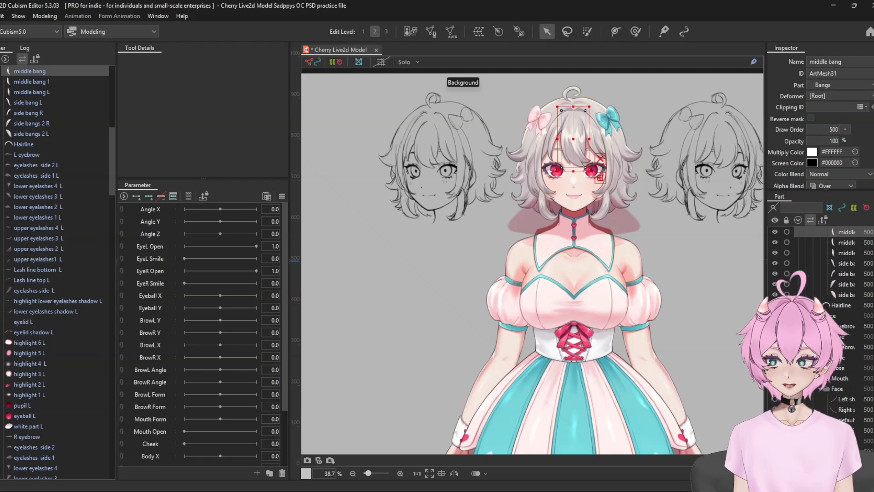
Step: Save the Cherry Live2d Model file
left_click(0, 16)
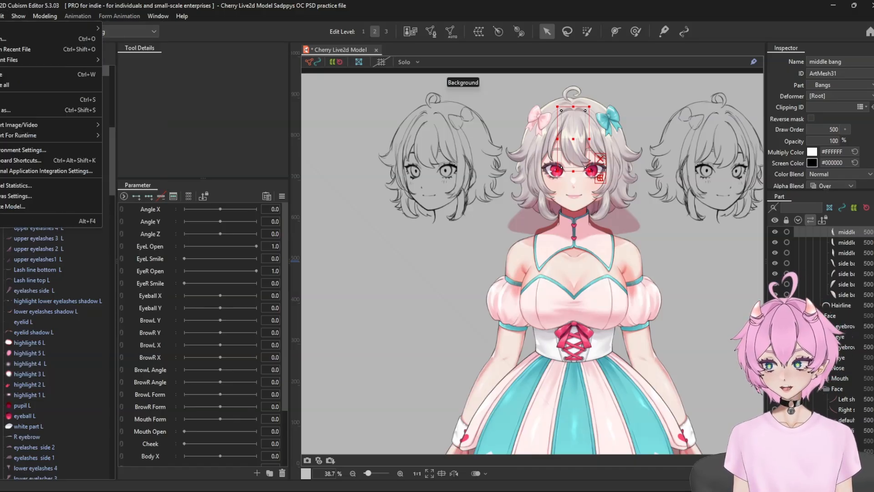
mouse_move(44, 143)
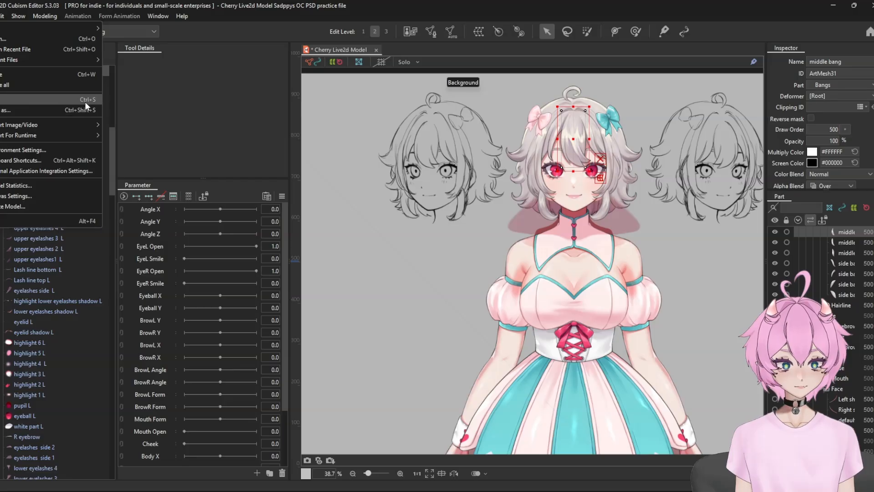
left_click(37, 98)
scroll(517, 289, "up", 2)
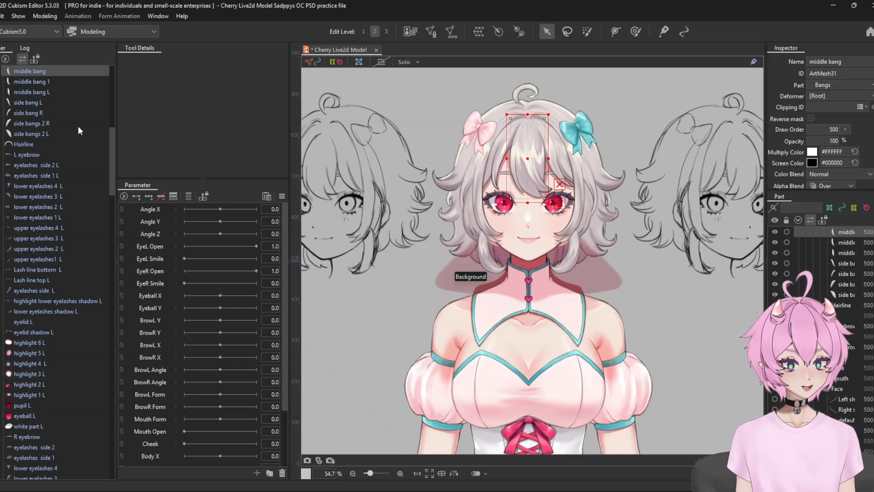
left_click(0, 16)
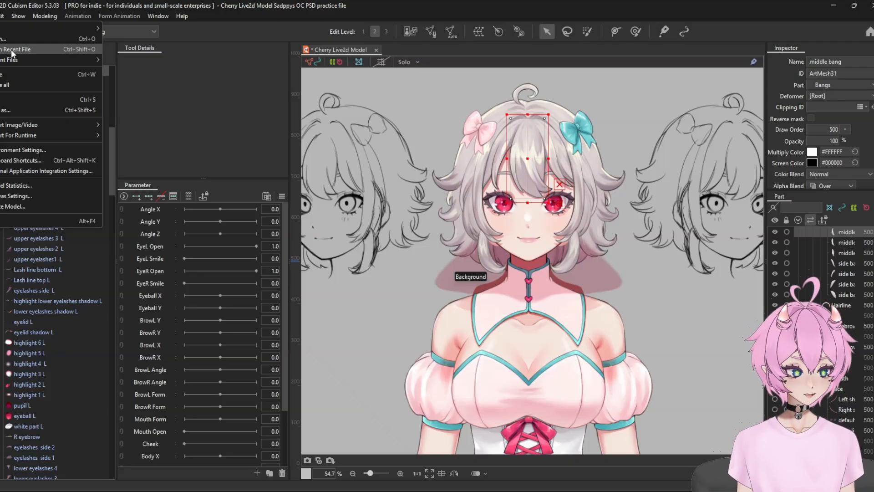
key("Escape")
scroll(417, 278, "down", 2)
left_click_drag(417, 277, 466, 270)
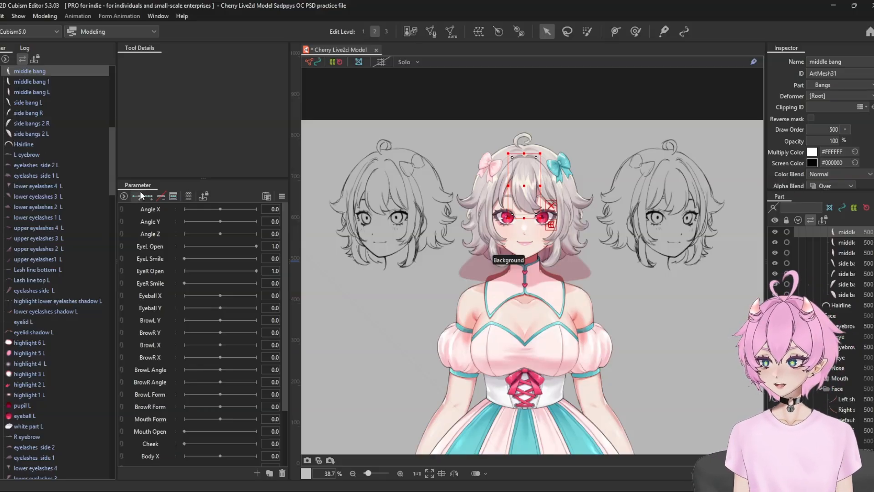
left_click_drag(114, 151, 105, 64)
scroll(107, 255, "down", 3)
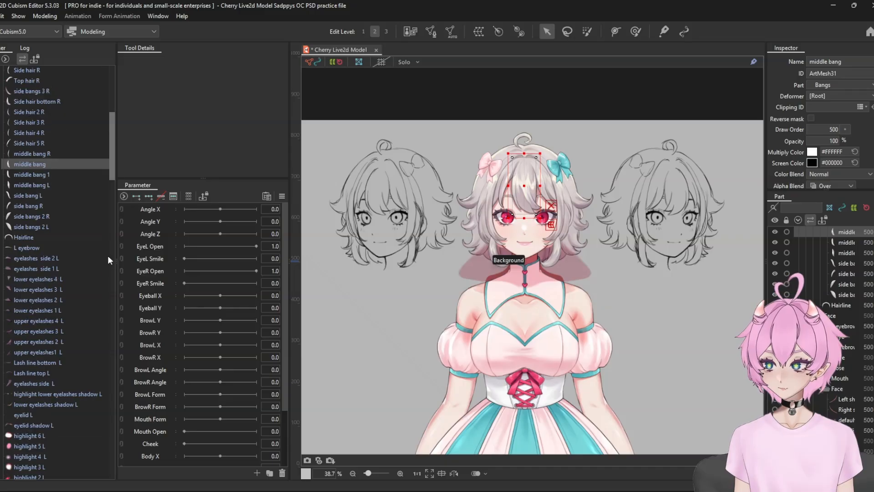
Step: Select the L Heart shaped eye mesh from the list of model objects
scroll(108, 256, "down", 15)
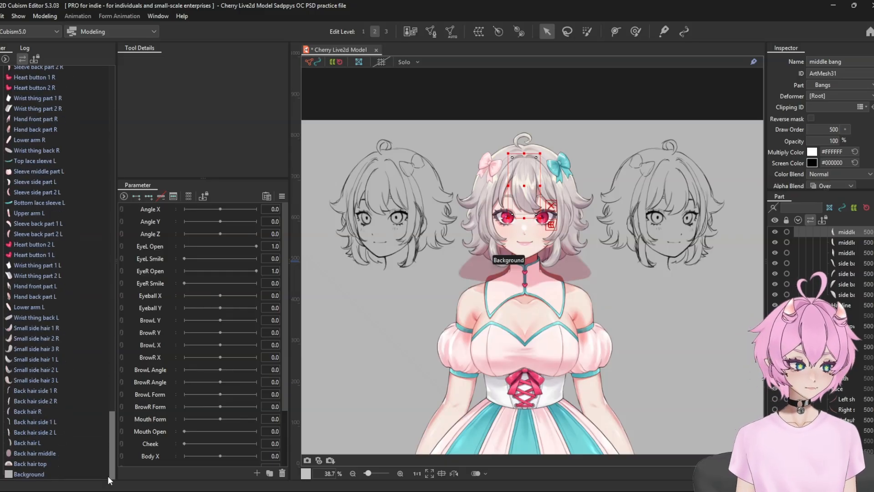
mouse_move(108, 476)
left_mouse_down()
mouse_move(88, 203)
mouse_move(104, 65)
left_mouse_up()
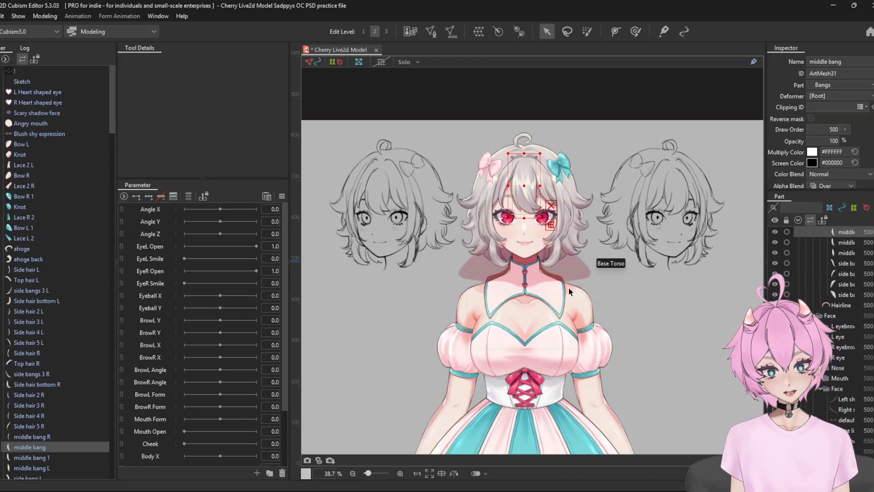
scroll(522, 244, "up", 3)
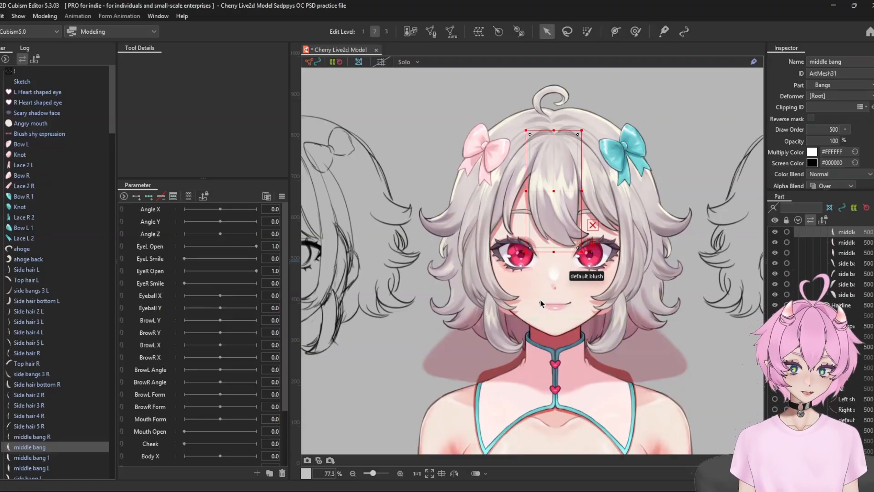
scroll(359, 175, "down", 2)
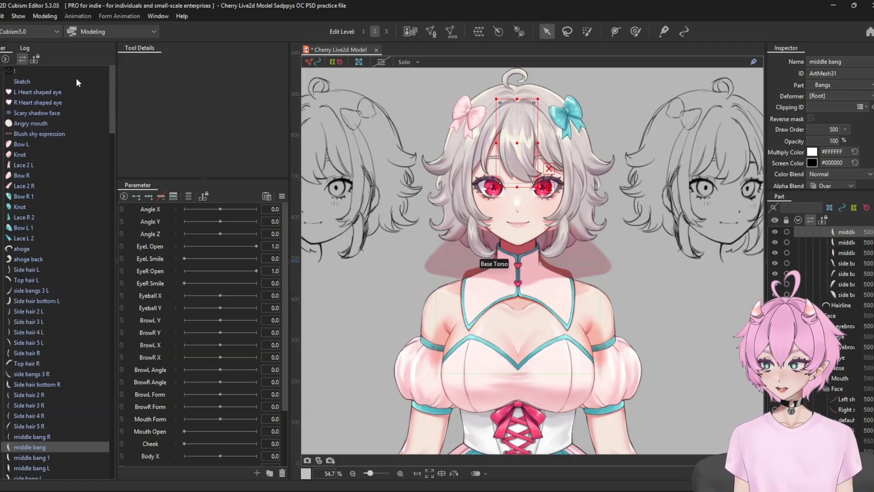
left_click(19, 92)
scroll(515, 189, "up", 8)
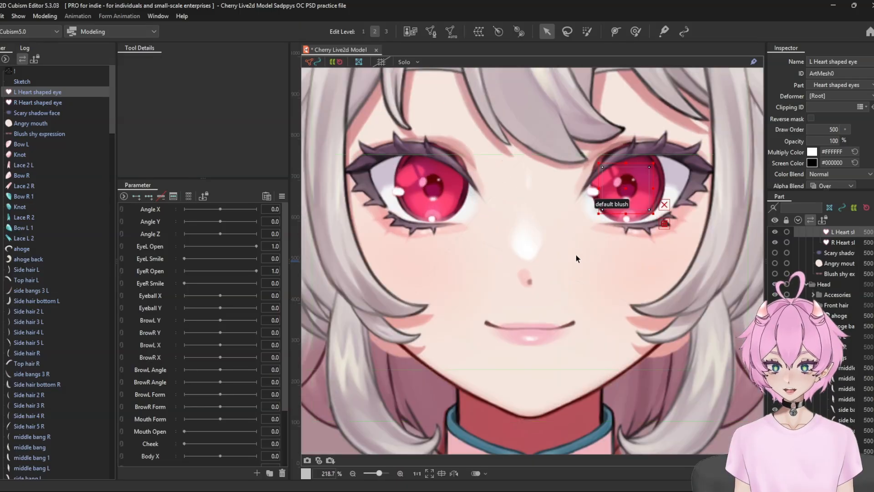
scroll(832, 275, "up", 2)
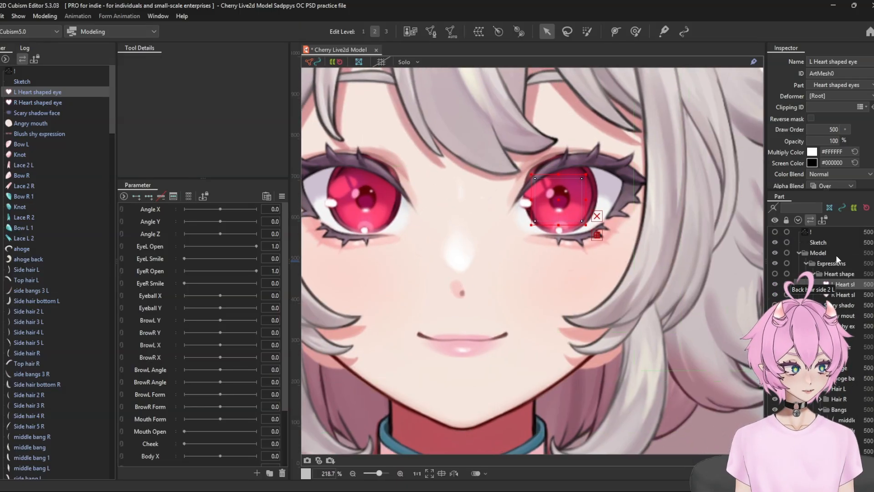
Step: Toggle the Heart shaped eyes part's visibility on and off, leave it hidden, and reselect the L Heart shaped eye mesh
left_click(825, 273)
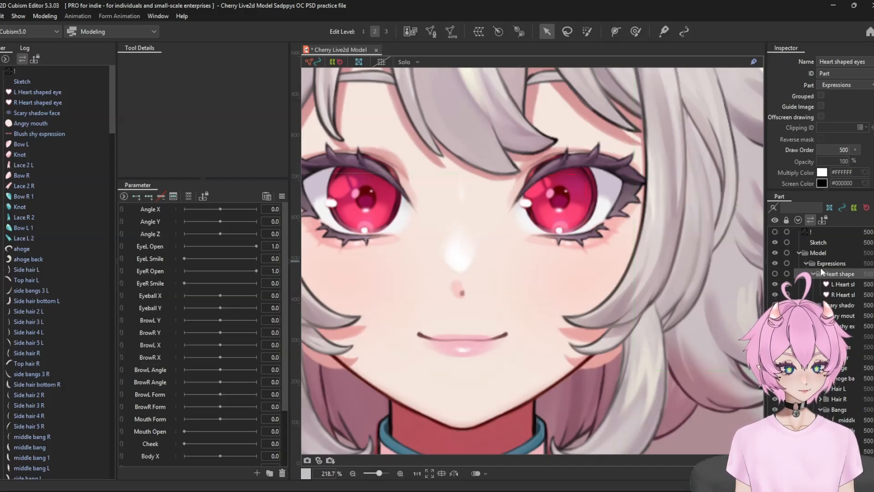
left_click(775, 275)
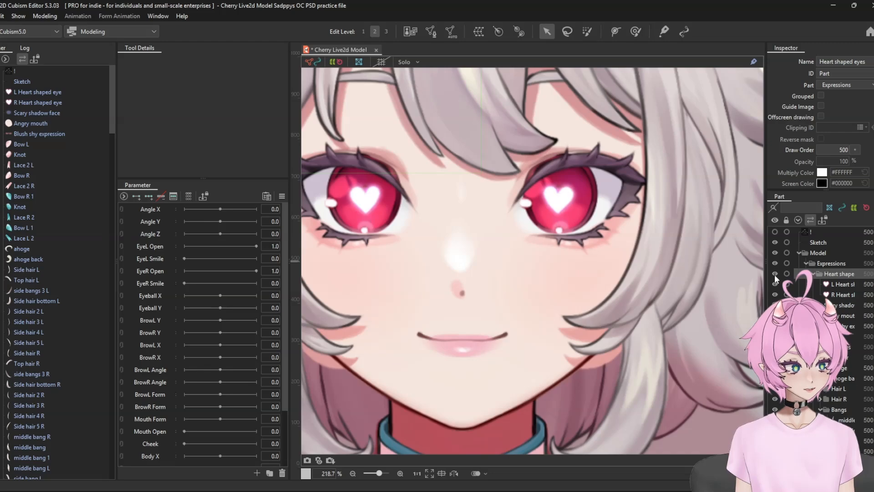
left_click(775, 274)
left_click(774, 275)
left_click(775, 275)
left_click(775, 275)
left_click(775, 275)
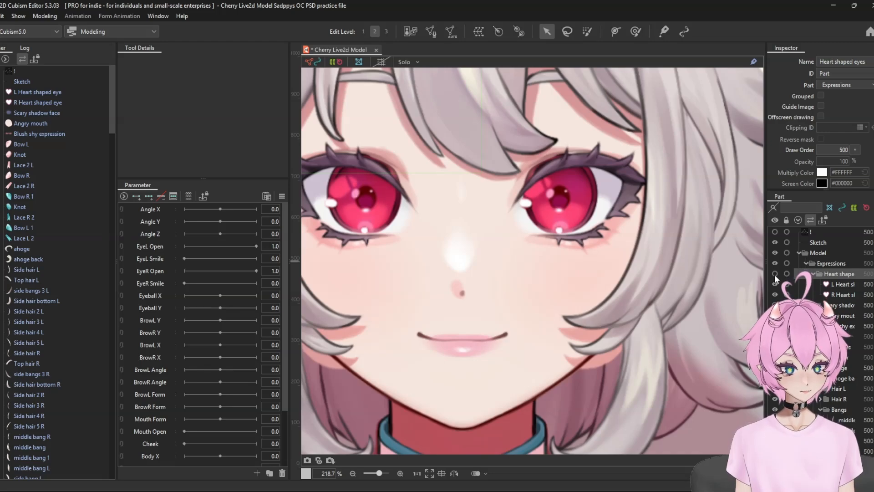
left_click(774, 274)
left_click(774, 275)
left_click(28, 94)
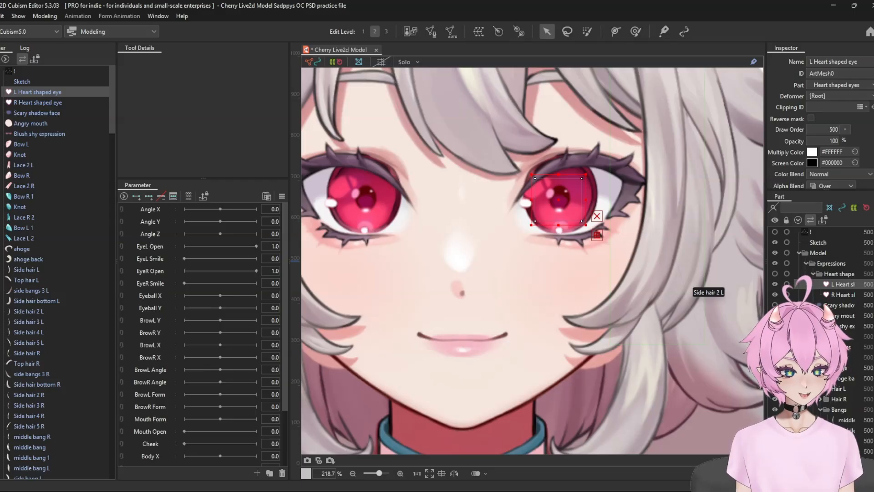
Step: Examine the character's head alongside the mesh list, the part hierarchy and the parameter list
scroll(642, 320, "down", 5)
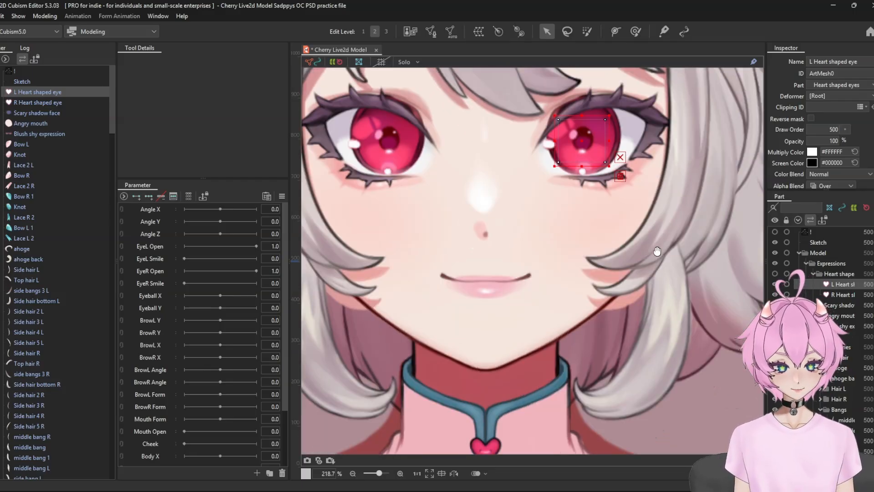
scroll(642, 320, "down", 2)
left_click_drag(618, 276, 583, 296)
scroll(581, 296, "up", 2)
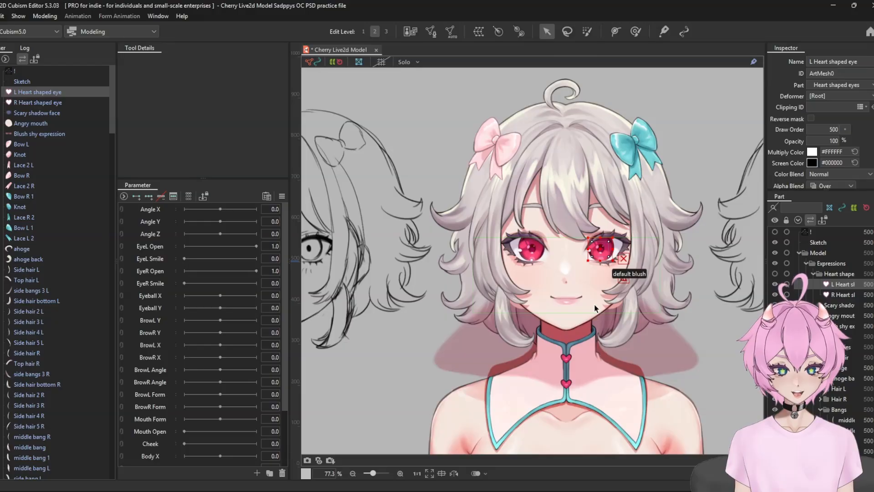
scroll(27, 303, "down", 10)
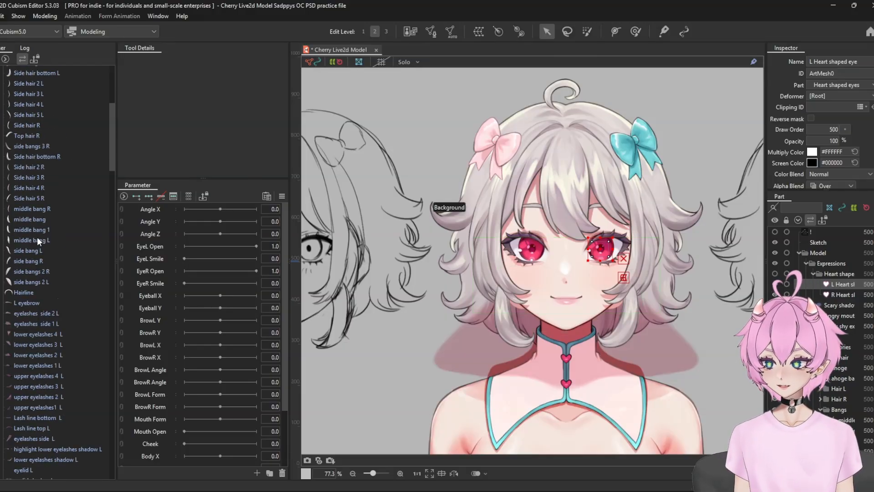
mouse_move(113, 171)
left_mouse_down()
mouse_move(121, 444)
mouse_move(150, 143)
mouse_move(119, 71)
left_mouse_up()
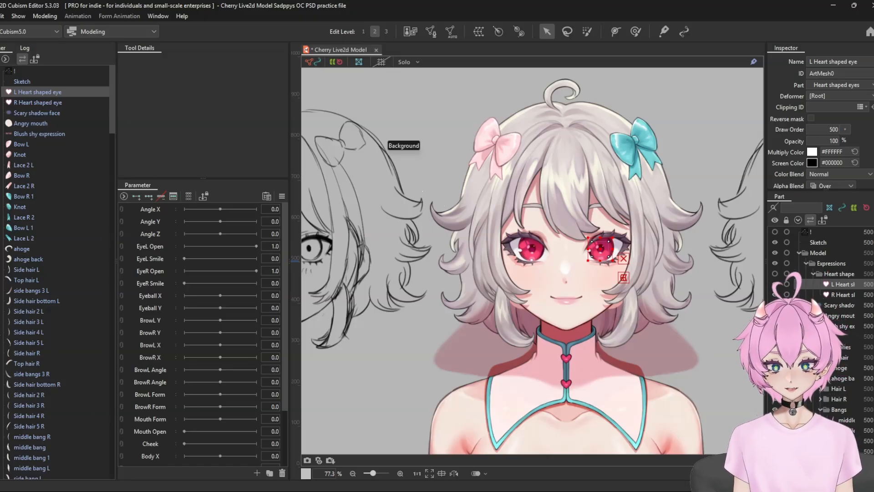
scroll(851, 396, "down", 5)
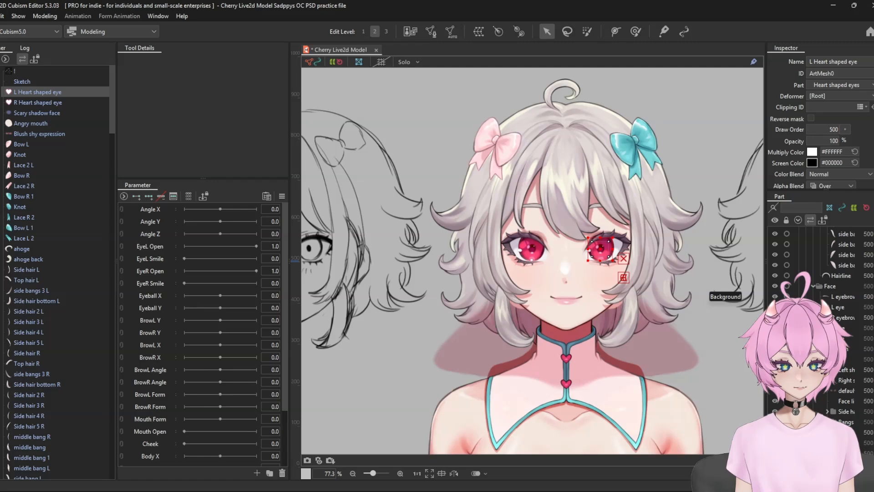
scroll(845, 383, "up", 5)
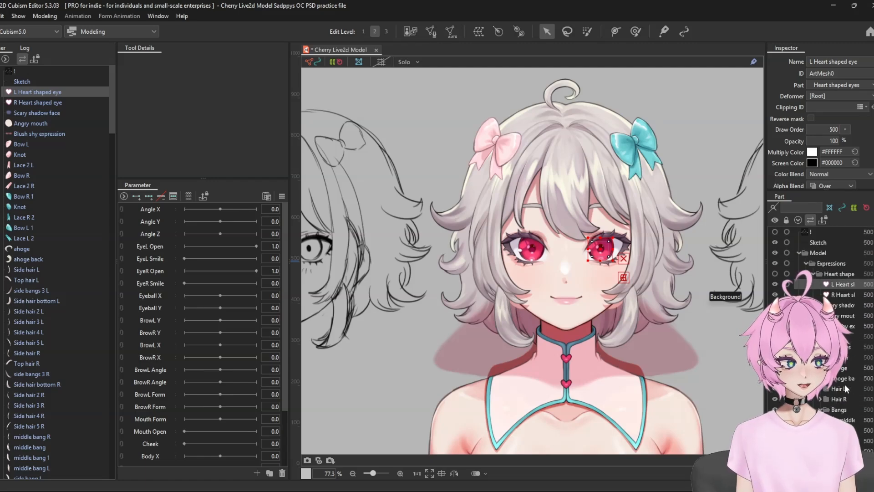
scroll(15, 313, "down", 5)
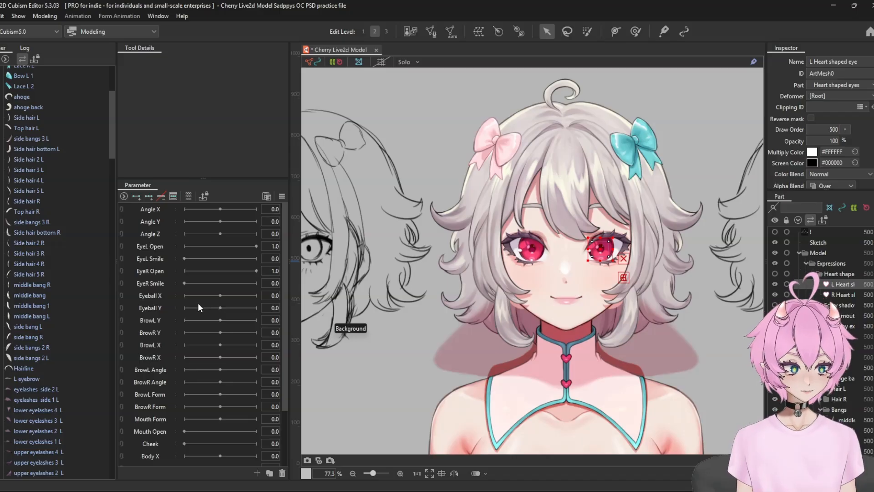
scroll(193, 345, "down", 3)
scroll(192, 343, "up", 3)
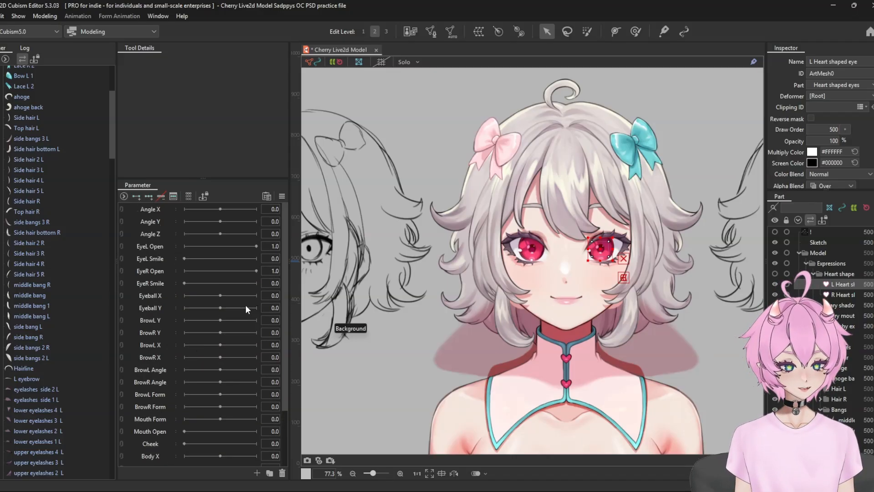
scroll(580, 304, "up", 5)
left_click_drag(569, 301, 566, 285)
scroll(556, 308, "down", 2)
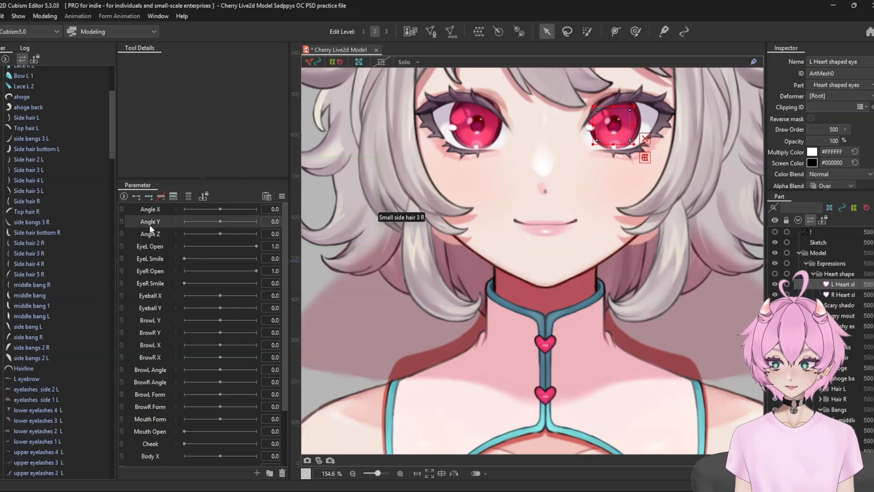
scroll(446, 397, "down", 3)
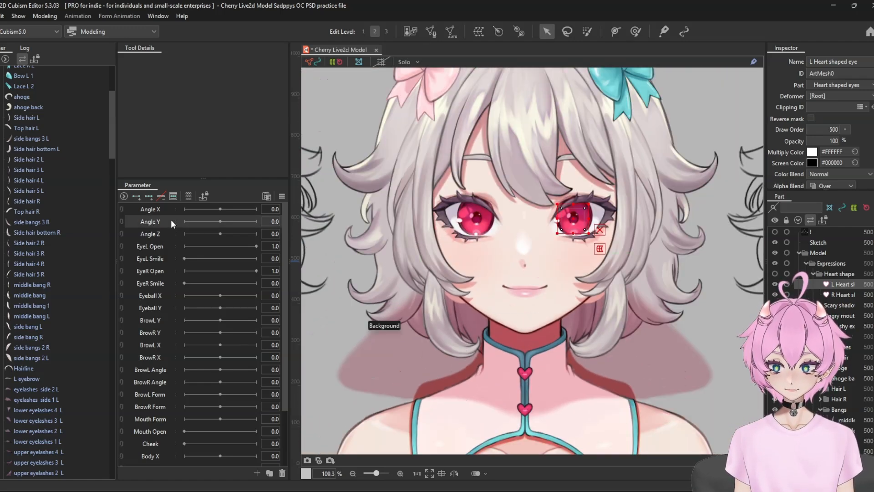
Step: Add two keys on Angle Y for the L Heart shaped eye mesh, return Angle Y to 0, and change to three keys
left_click(138, 197)
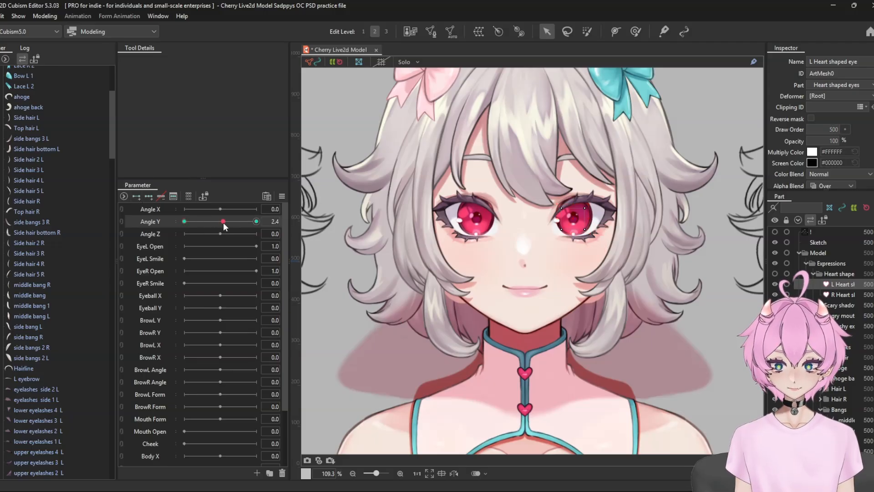
mouse_move(222, 221)
left_mouse_down()
mouse_move(144, 211)
mouse_move(221, 221)
left_mouse_up()
left_click(148, 196)
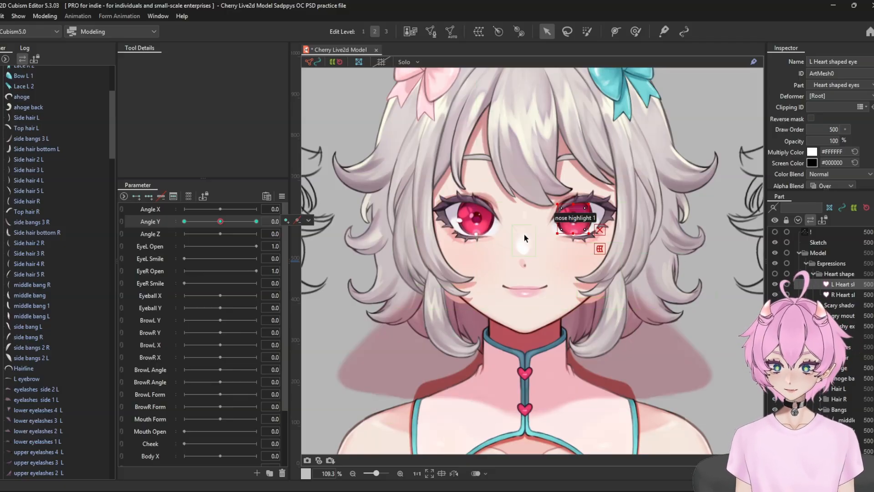
left_click(543, 273)
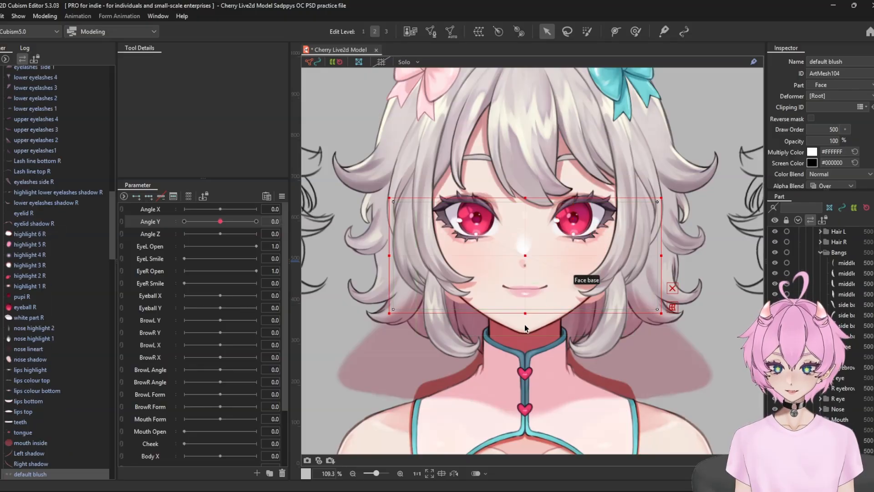
left_click(526, 328)
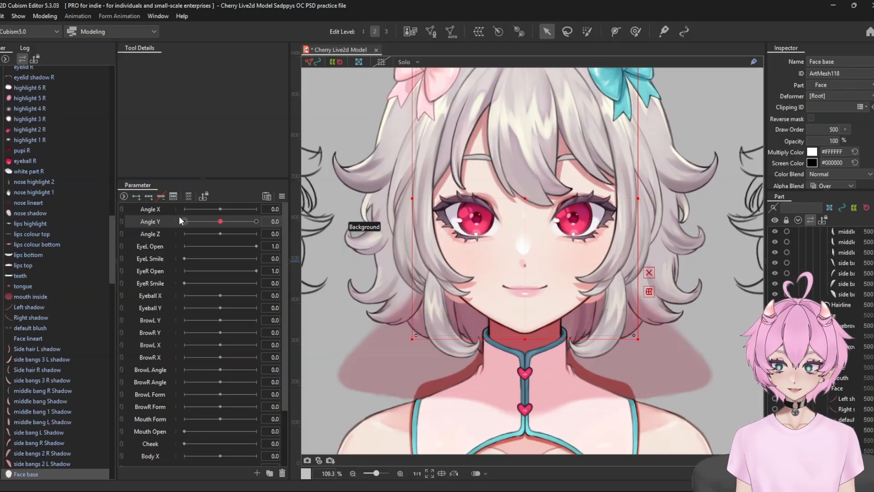
key("ctrl+z")
key("ctrl+z")
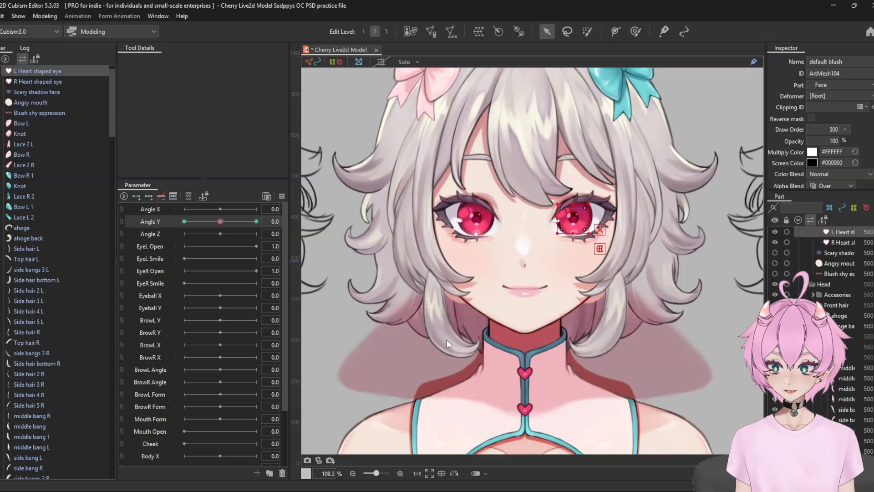
Step: Select the Face base mesh, add three keys to it on Angle Y, and run through the key positions
left_click(528, 329)
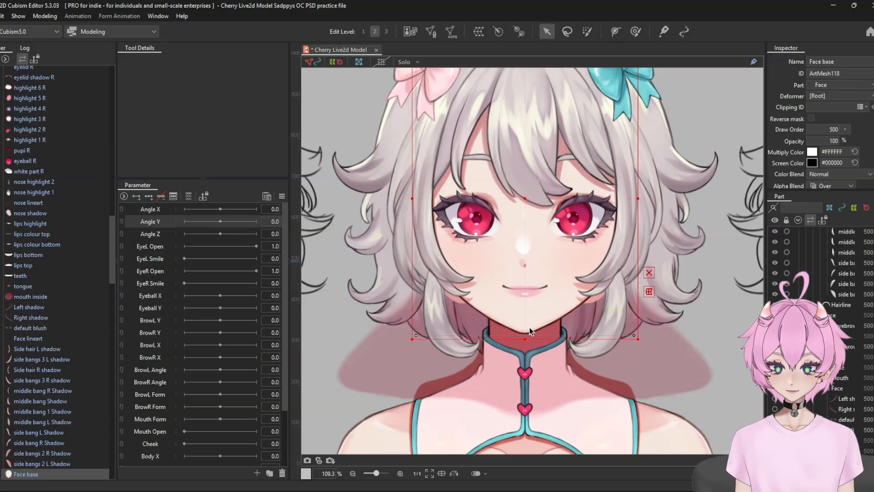
left_click(149, 198)
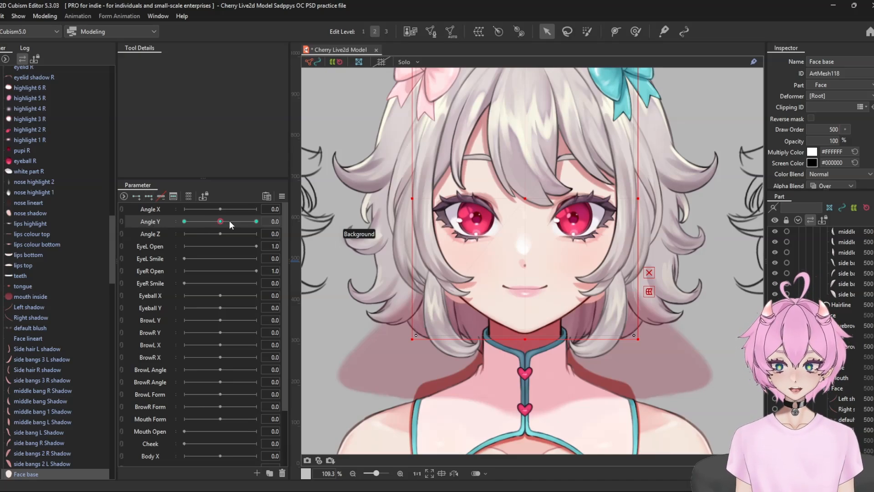
left_click_drag(229, 221, 250, 219)
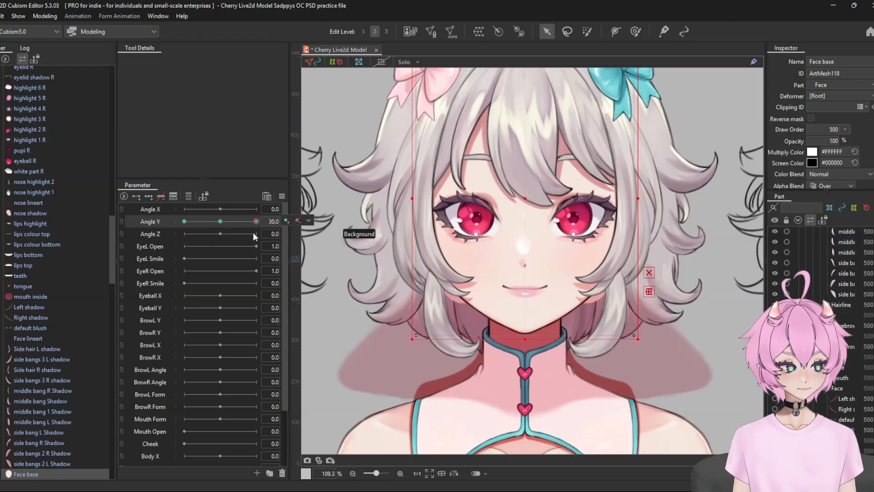
left_click(184, 222)
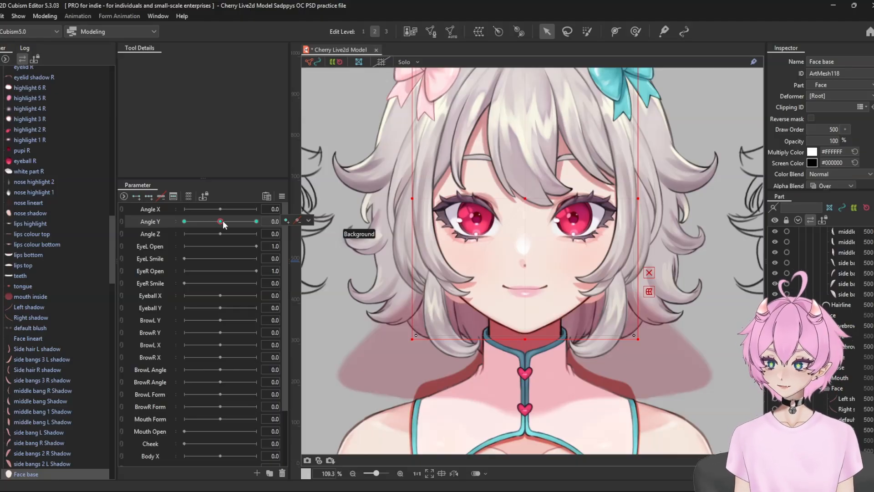
Step: Set Angle Y to 30, shift the Face base mesh upward, and scrub Angle Y to preview the motion
left_click_drag(223, 221, 260, 222)
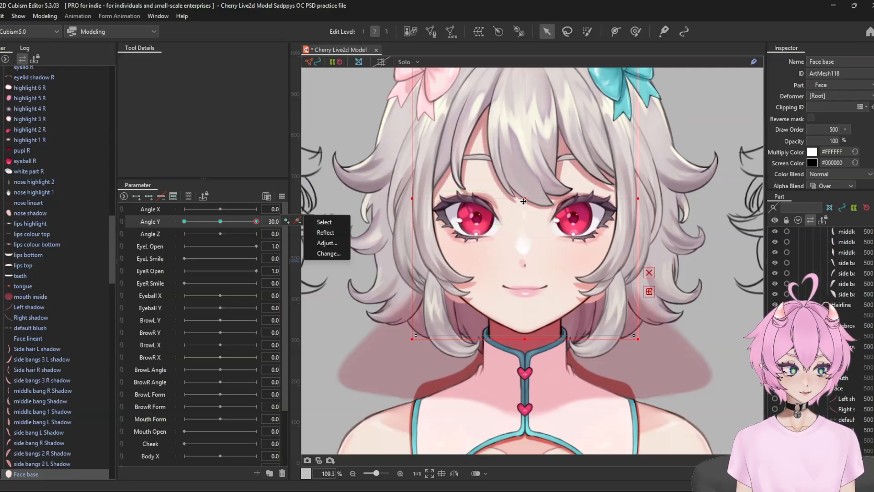
left_click_drag(527, 201, 530, 156)
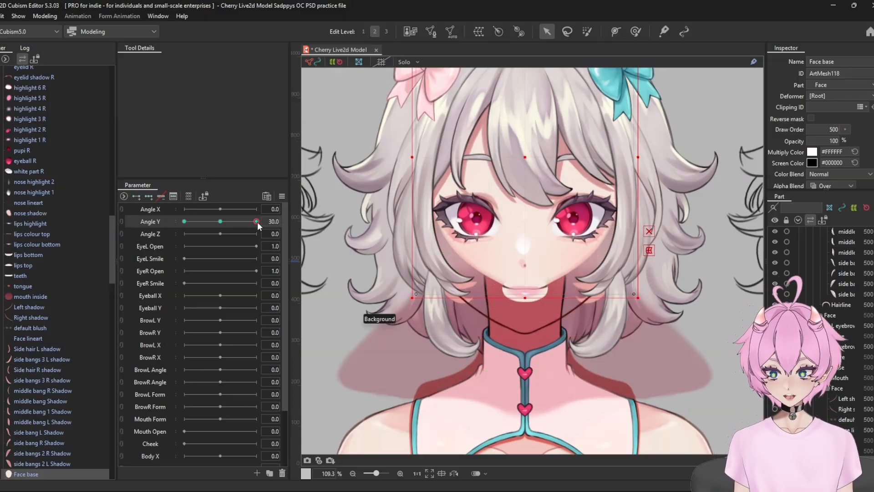
left_click(231, 222)
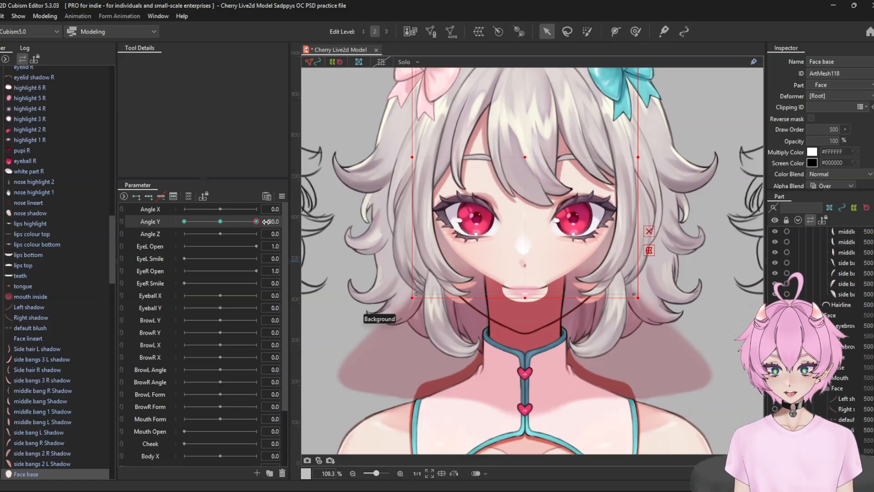
mouse_move(228, 225)
left_mouse_down()
mouse_move(217, 225)
mouse_move(261, 225)
mouse_move(218, 232)
mouse_move(264, 230)
mouse_move(223, 222)
mouse_move(260, 225)
left_mouse_up()
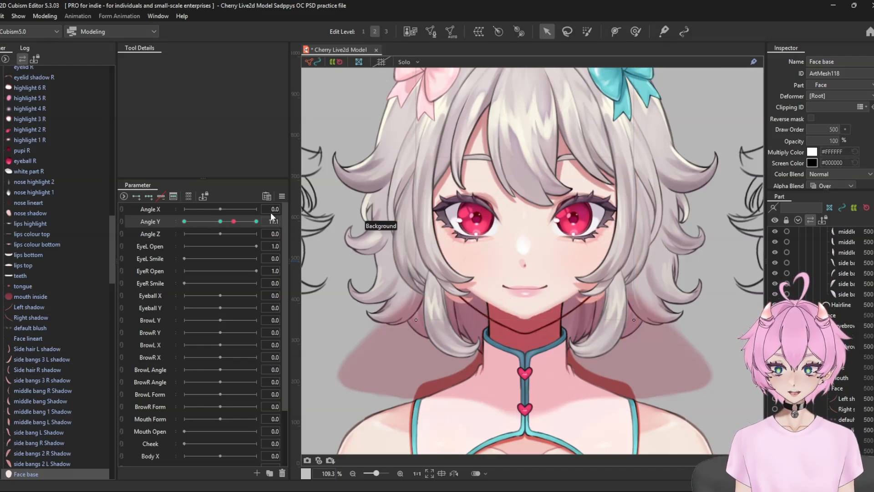
Step: Mirror the Face base mesh's Angle Y motion with Flip vertically about the canvas center, and scrub Angle Y to preview it
left_click(281, 196)
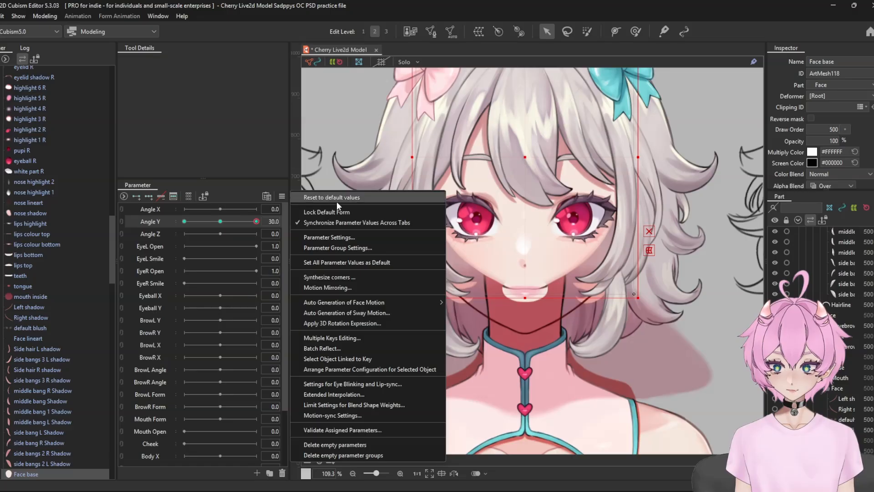
left_click(335, 287)
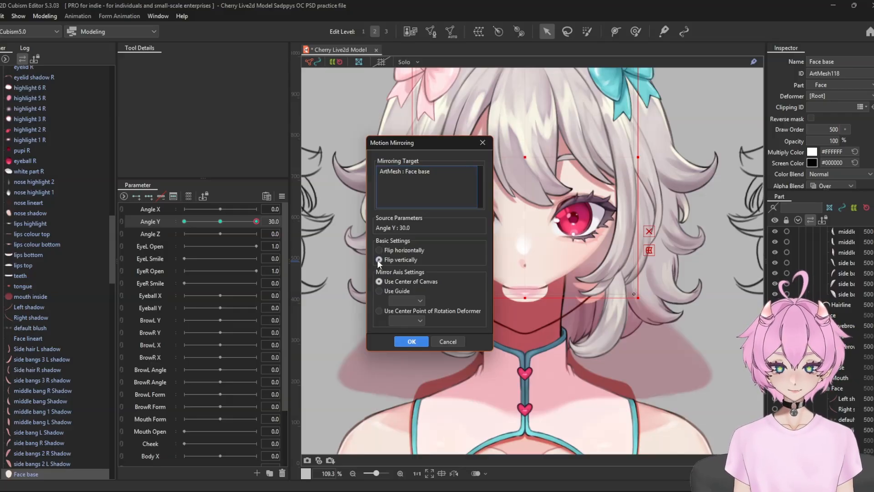
left_click(413, 341)
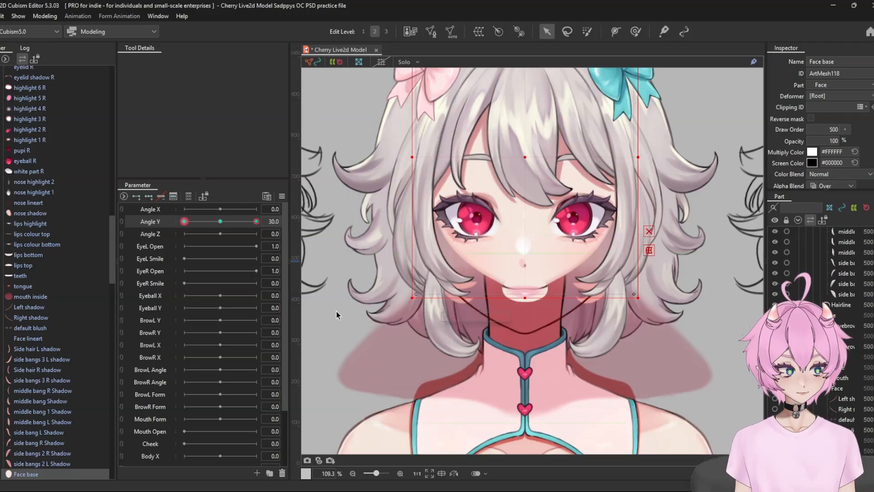
mouse_move(258, 222)
left_mouse_down()
mouse_move(167, 225)
mouse_move(247, 234)
mouse_move(154, 233)
mouse_move(264, 225)
left_mouse_up()
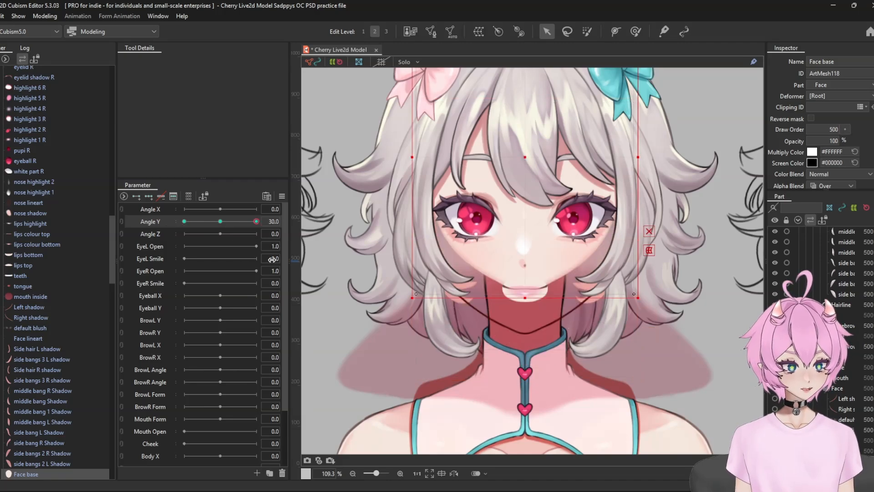
left_click_drag(272, 259, 217, 233)
left_click(220, 222)
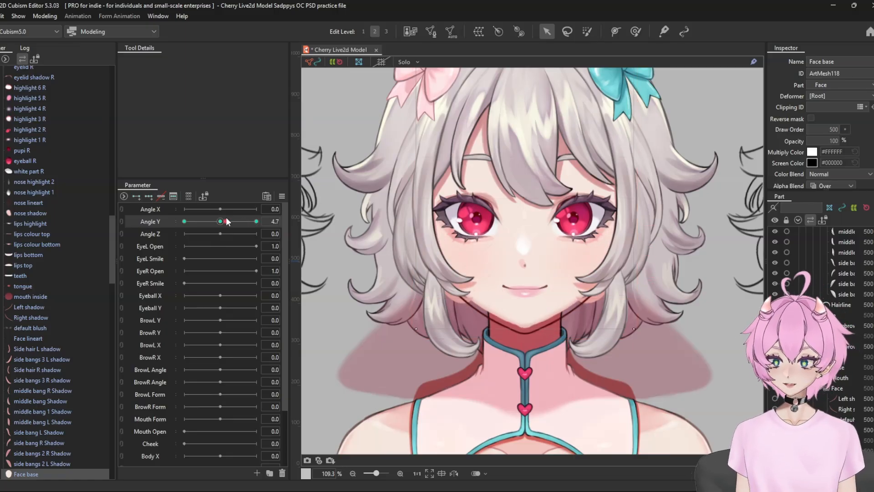
Step: Delete the Face base mesh's Angle Y keys, and manually add four keys, at -15, 0, 9 and a higher positive value
left_click(160, 200)
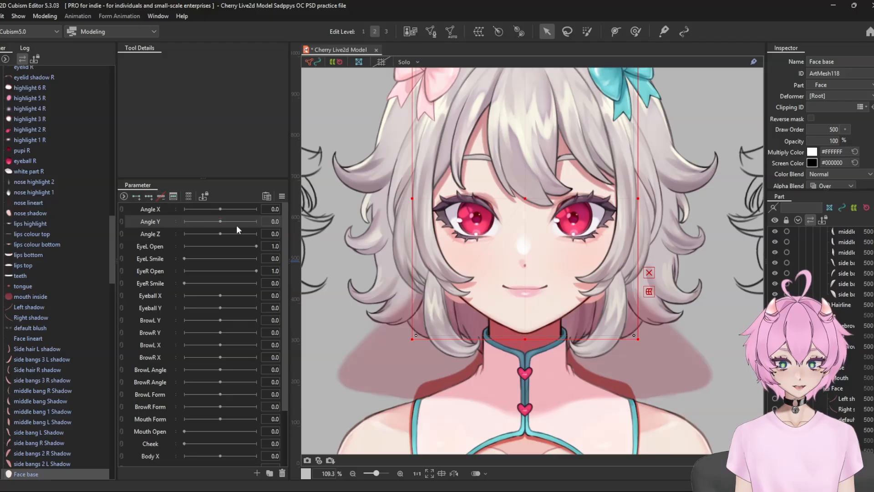
left_click(173, 195)
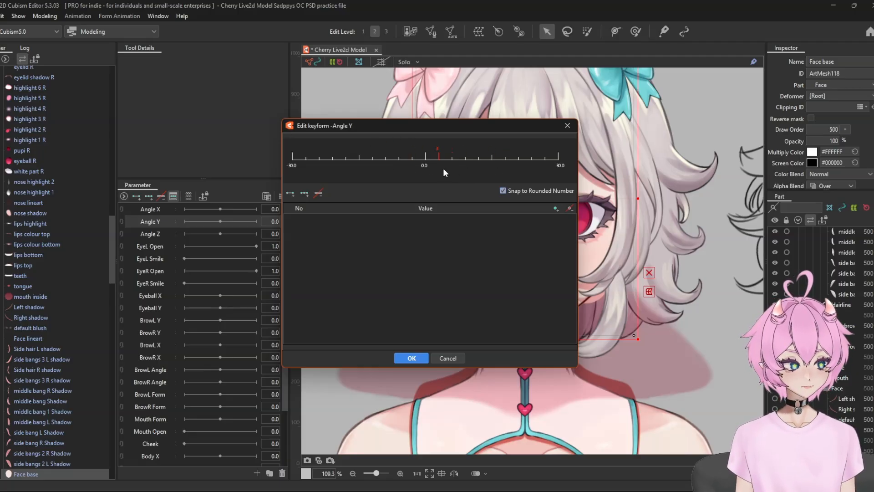
left_click(359, 157)
left_click(426, 157)
left_click(465, 157)
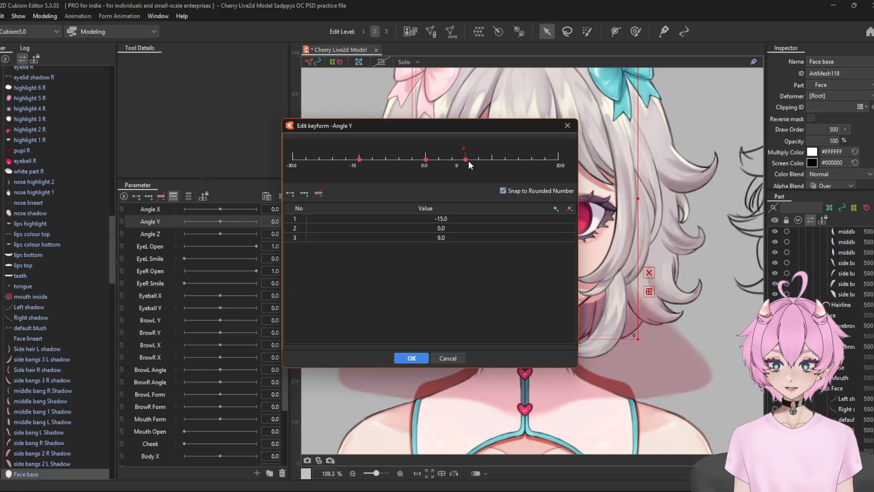
left_click(514, 157)
left_click(412, 358)
mouse_move(203, 222)
left_mouse_down()
mouse_move(183, 223)
mouse_move(245, 228)
mouse_move(218, 223)
left_mouse_up()
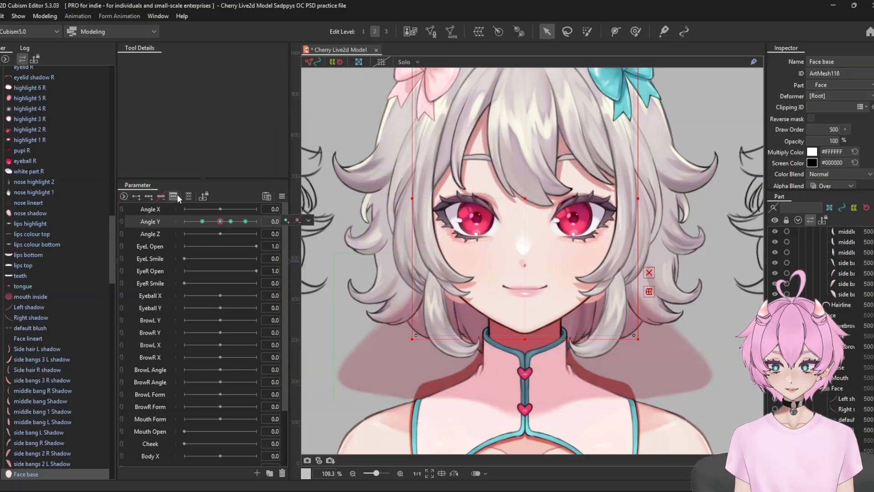
Step: Look through the whole parameter list from Angle X to Hair Move Back, and test the Breath parameter, returning it to 0
scroll(217, 331, "down", 1)
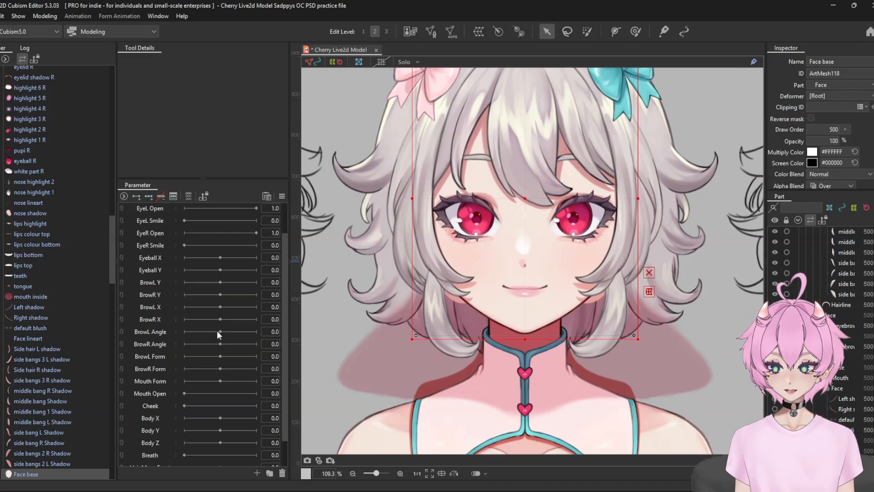
scroll(217, 331, "up", 1)
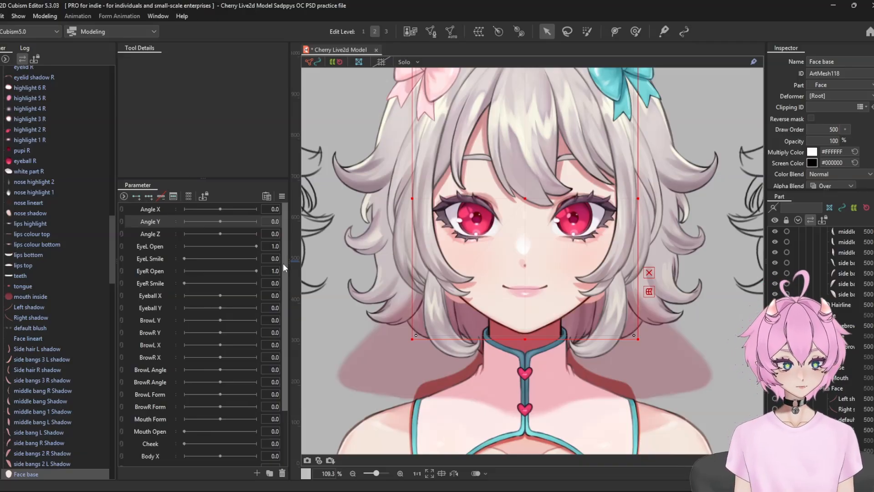
scroll(195, 389, "down", 2)
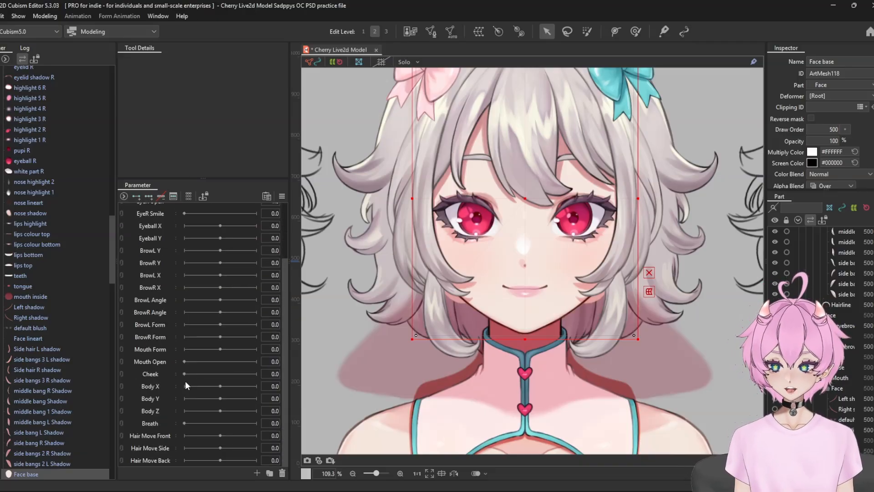
scroll(182, 388, "up", 2)
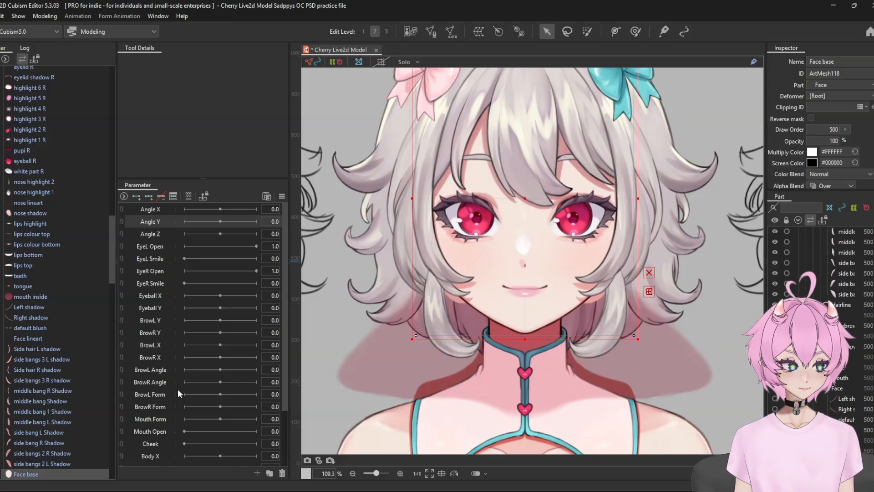
scroll(191, 391, "down", 2)
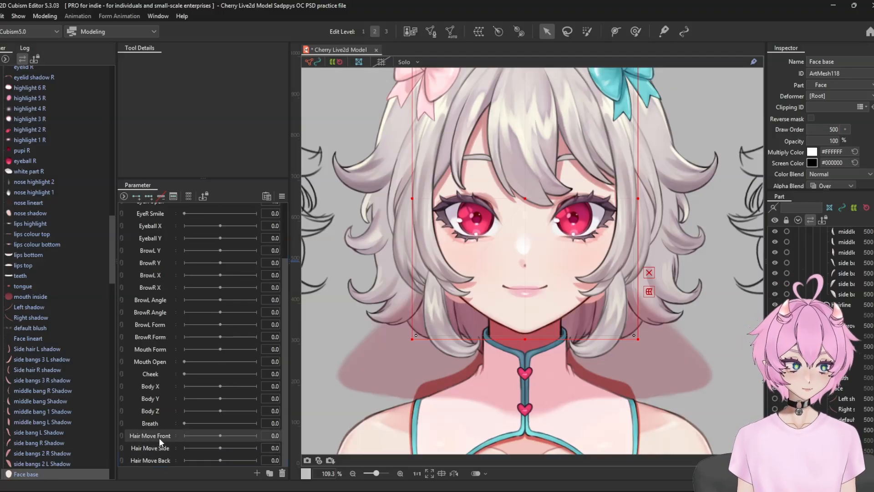
scroll(170, 379, "up", 2)
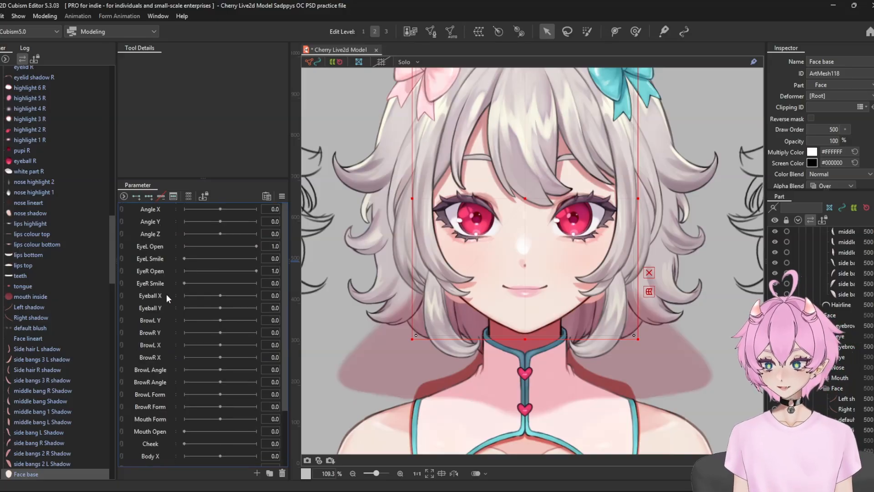
scroll(165, 298, "down", 1)
scroll(165, 370, "up", 1)
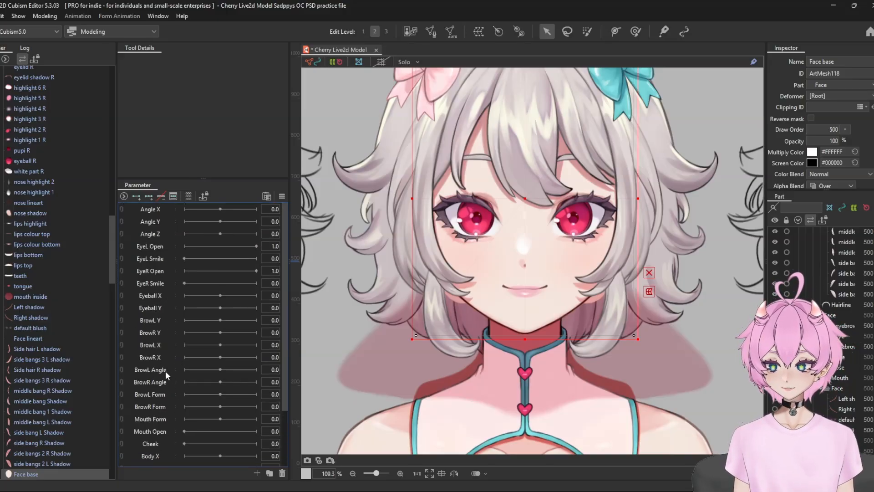
scroll(162, 270, "down", 2)
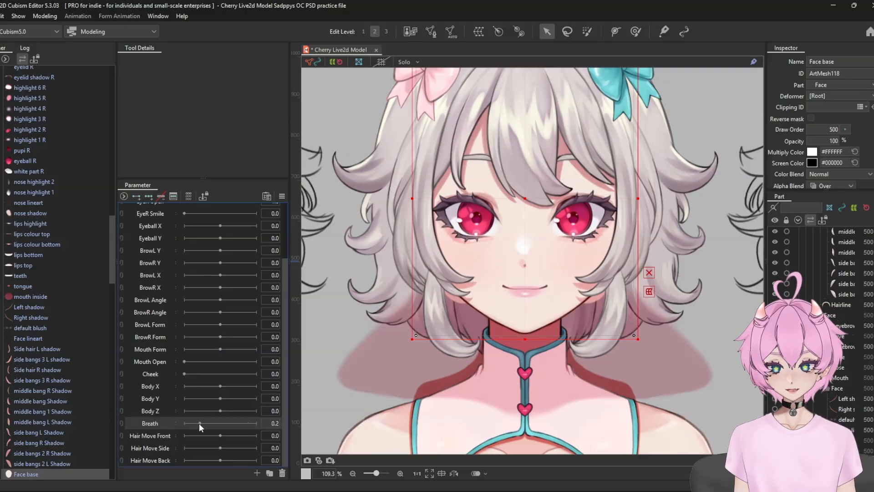
left_click_drag(208, 426, 132, 438)
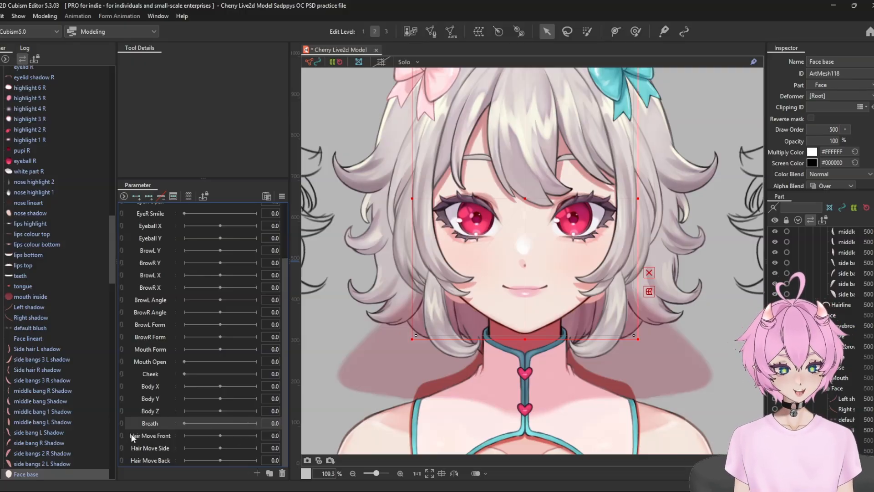
Step: Deselect the Face base mesh, examine the full character on the canvas both whole and close up, and select the Background mesh
scroll(406, 266, "down", 5)
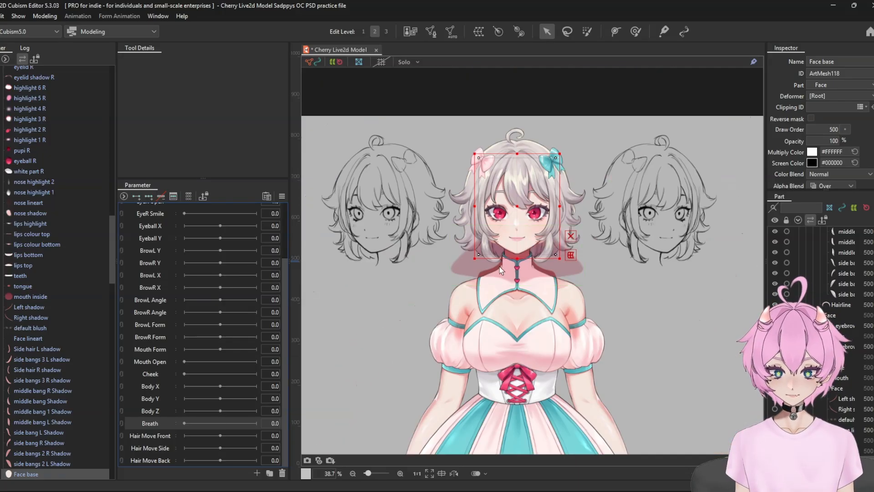
left_click(702, 84)
scroll(550, 215, "down", 1)
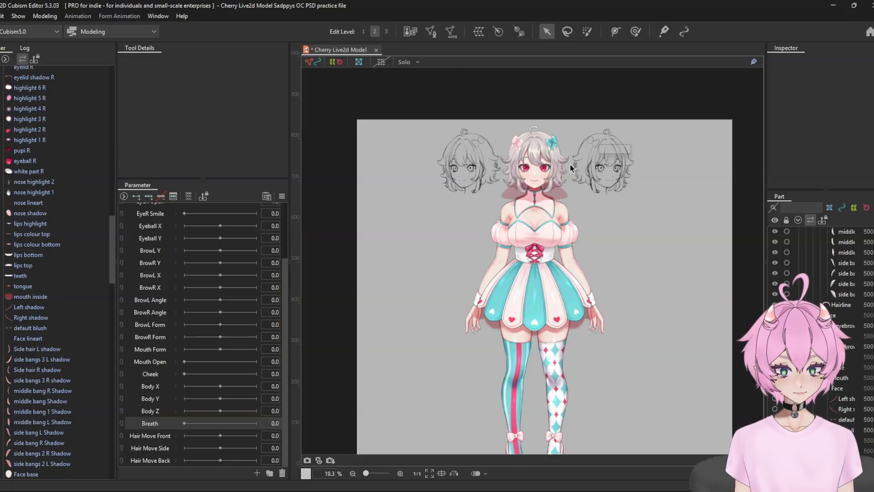
scroll(541, 173, "up", 1)
scroll(540, 174, "down", 3)
scroll(542, 174, "up", 2)
left_click_drag(542, 173, 589, 154)
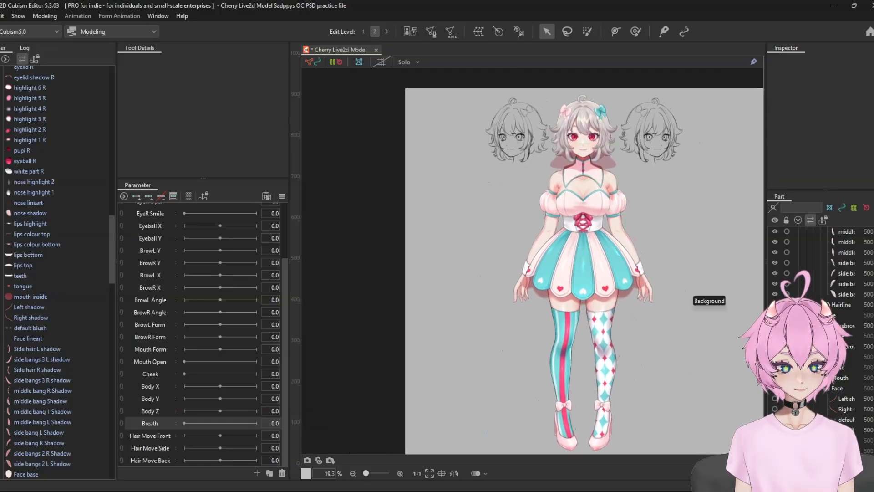
left_click(710, 371)
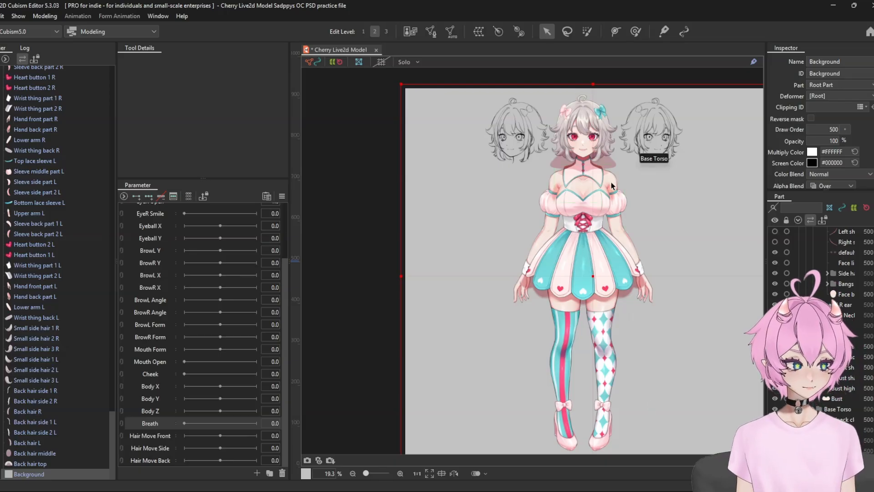
scroll(585, 188, "up", 5)
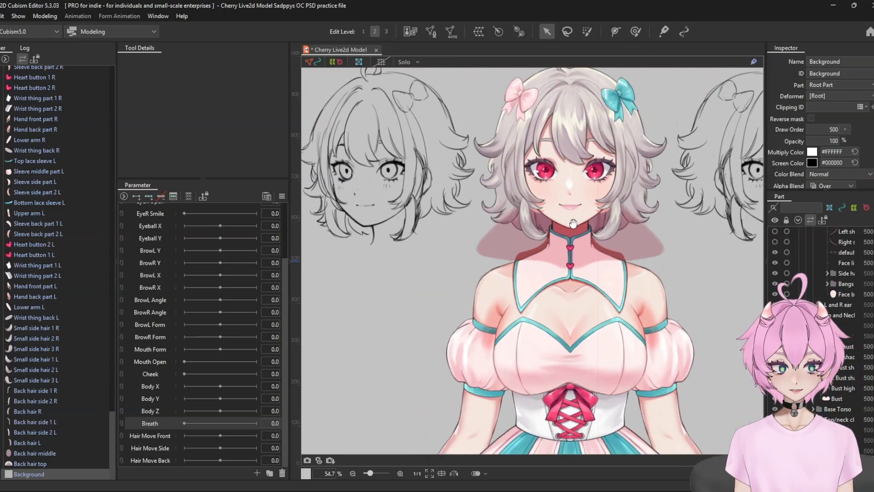
scroll(573, 223, "down", 3)
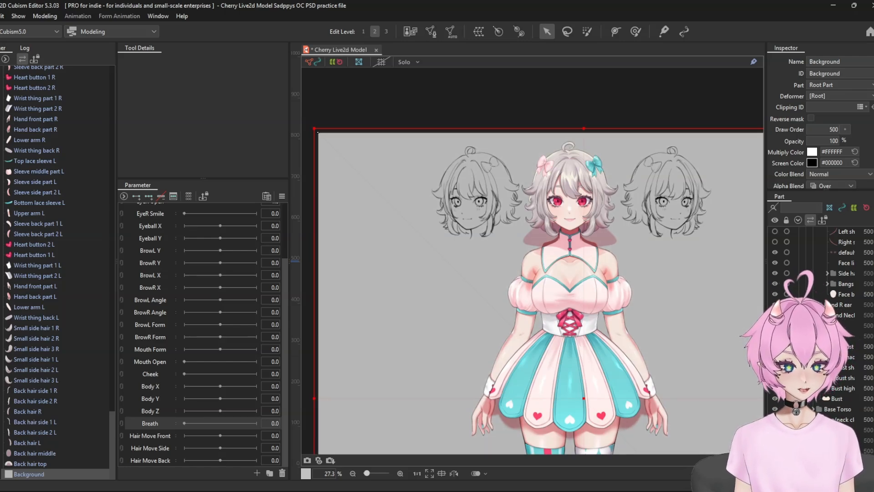
Step: View the canvas background color settings, close them without changes, and deselect the Background mesh
left_click(305, 473)
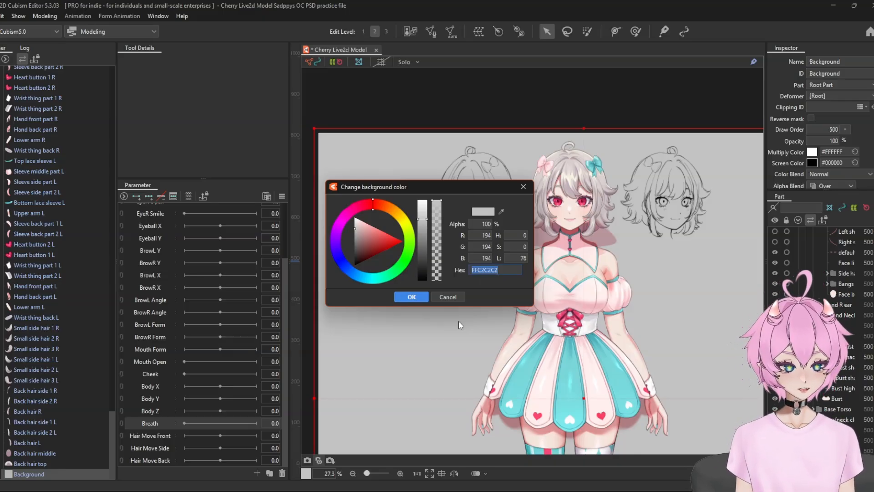
left_click(524, 187)
scroll(528, 134, "down", 3)
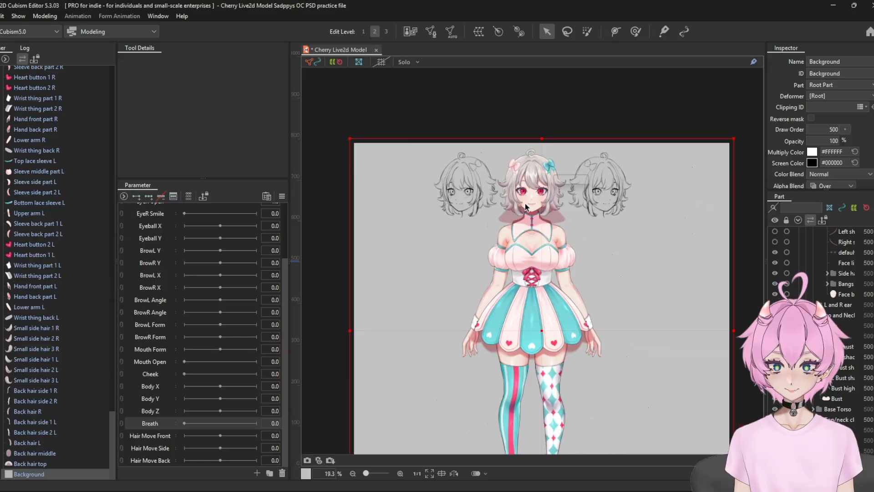
left_click(513, 127)
scroll(536, 195, "up", 2)
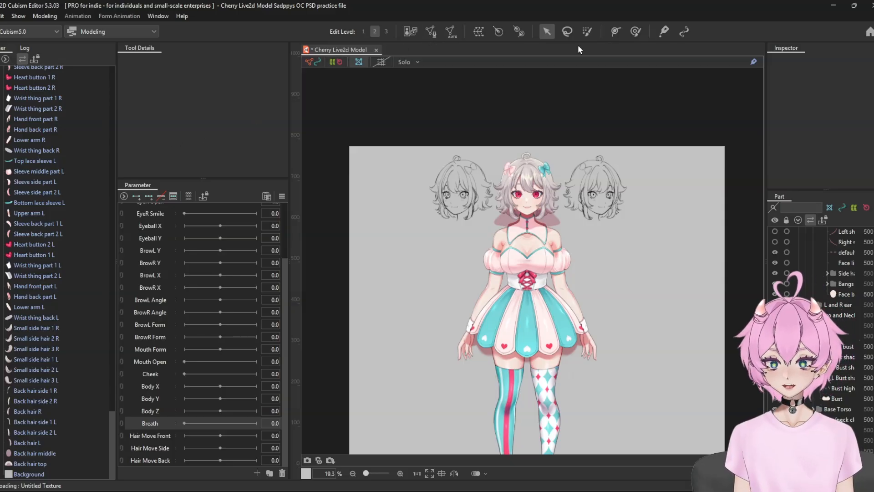
scroll(544, 222, "up", 8)
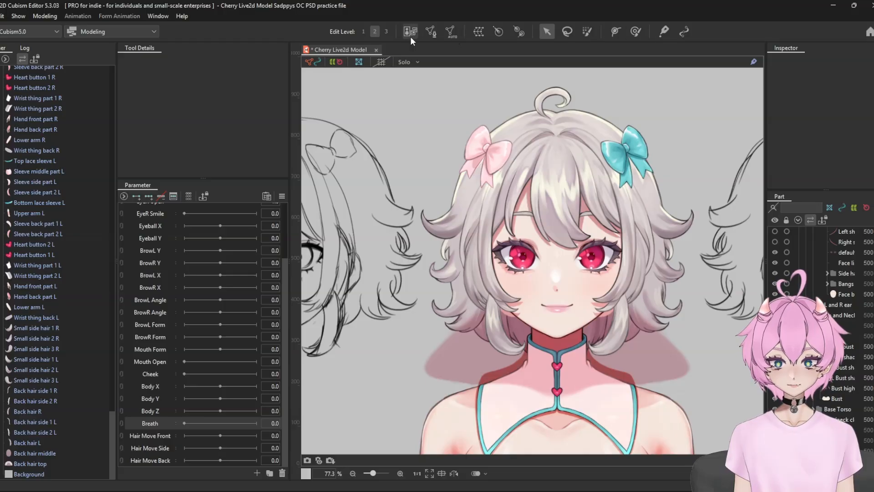
Step: View the Glue tool's settings, and set the Deform Brush size to 343.5 px for the Bow R 1 mesh
left_click(664, 31)
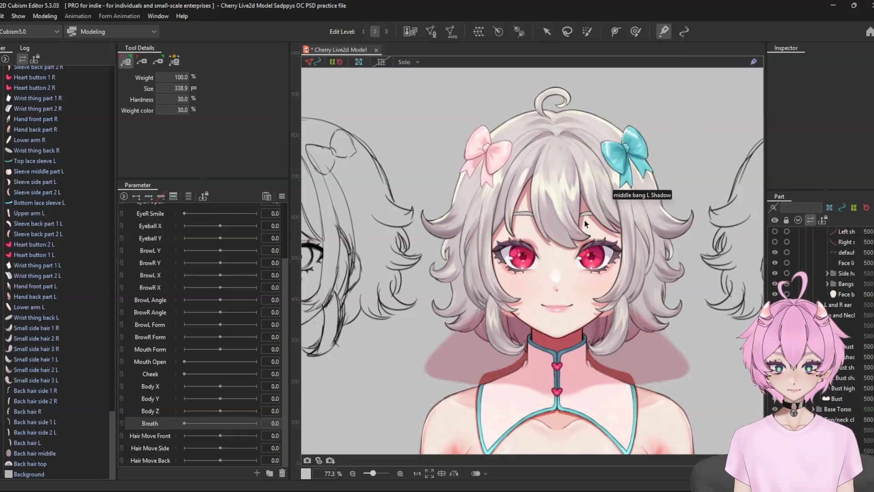
scroll(621, 228, "down", 5)
scroll(582, 222, "up", 5)
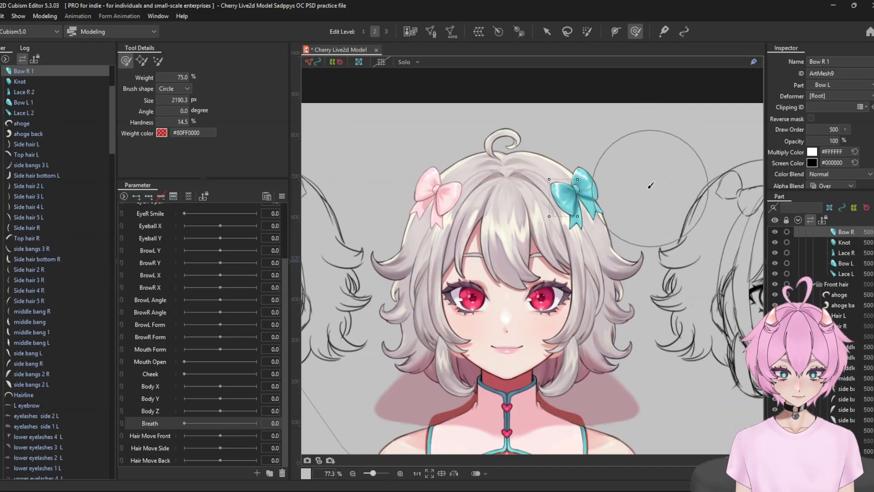
scroll(576, 201, "down", 4)
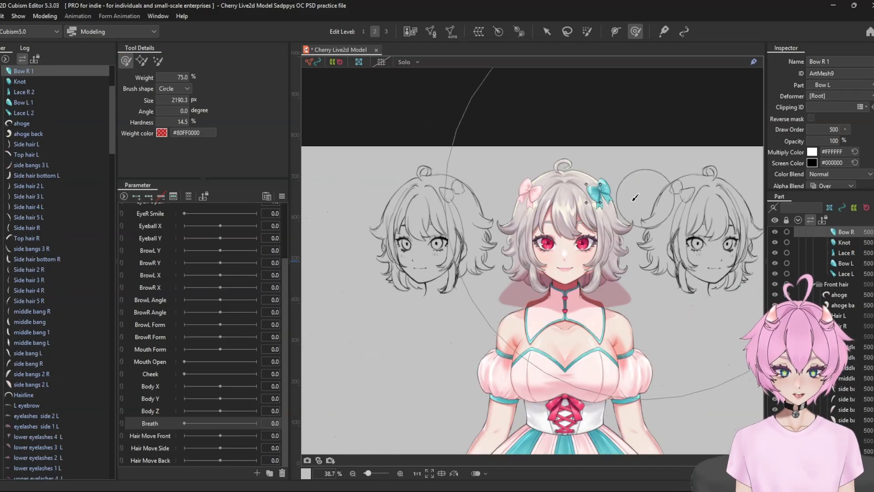
mouse_move(645, 198)
left_mouse_down()
mouse_move(604, 214)
mouse_move(425, 227)
left_mouse_up()
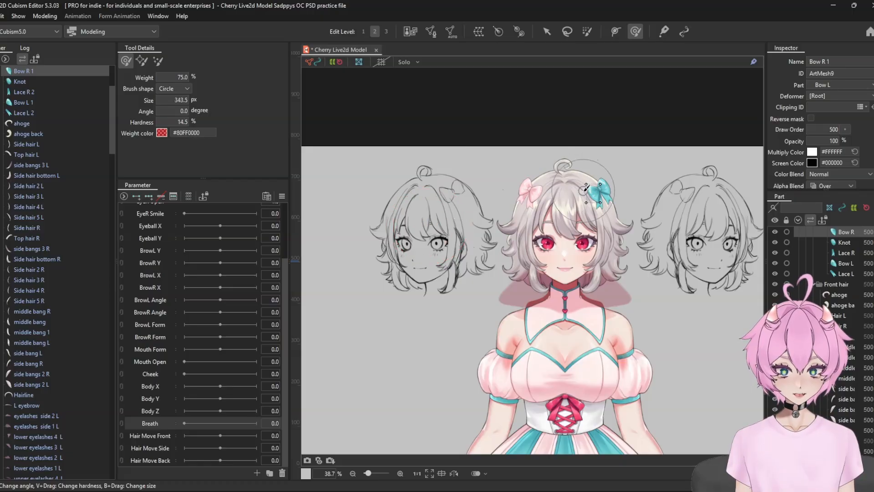
Step: Try pulling the Bow R 1 mesh toward the middle of the head with the Deform Brush, and undo the deformation
scroll(594, 210, "up", 4)
left_click_drag(565, 238, 494, 290)
scroll(494, 290, "up", 2)
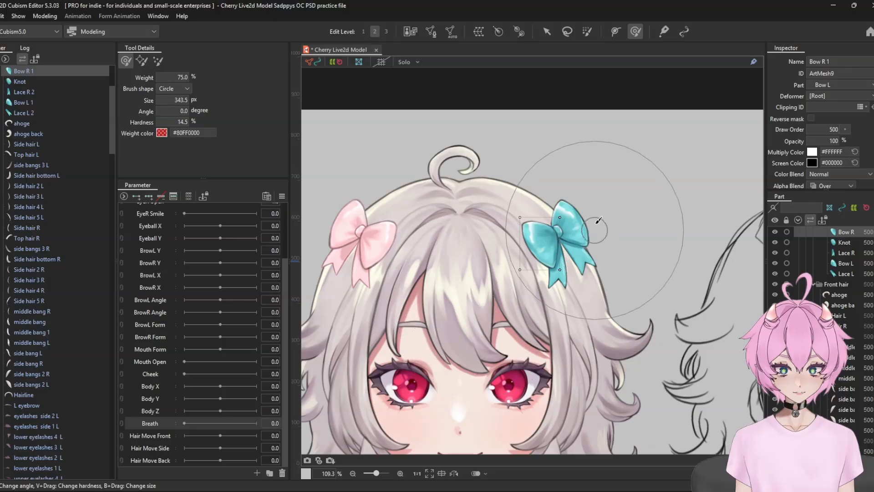
mouse_move(522, 241)
left_mouse_down()
mouse_move(480, 229)
mouse_move(524, 274)
mouse_move(539, 223)
mouse_move(455, 196)
mouse_move(469, 210)
mouse_move(496, 204)
mouse_move(452, 269)
mouse_move(411, 260)
mouse_move(496, 201)
mouse_move(496, 246)
left_mouse_up()
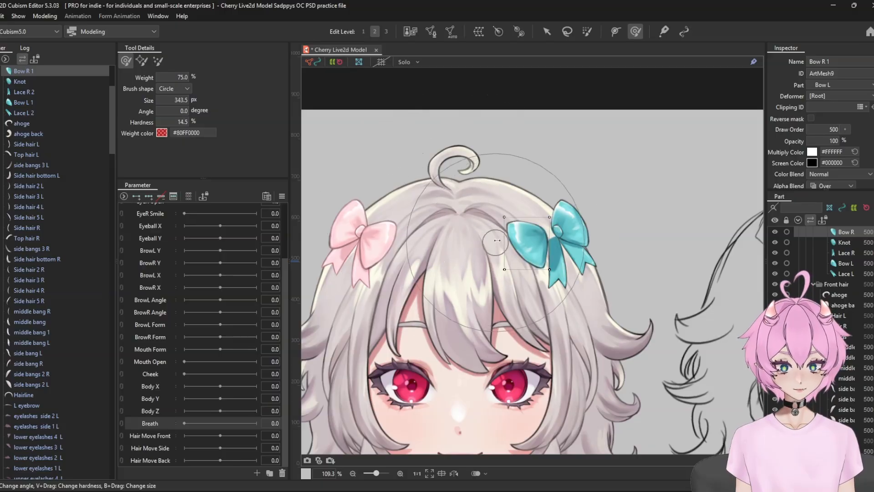
key("ctrl+z")
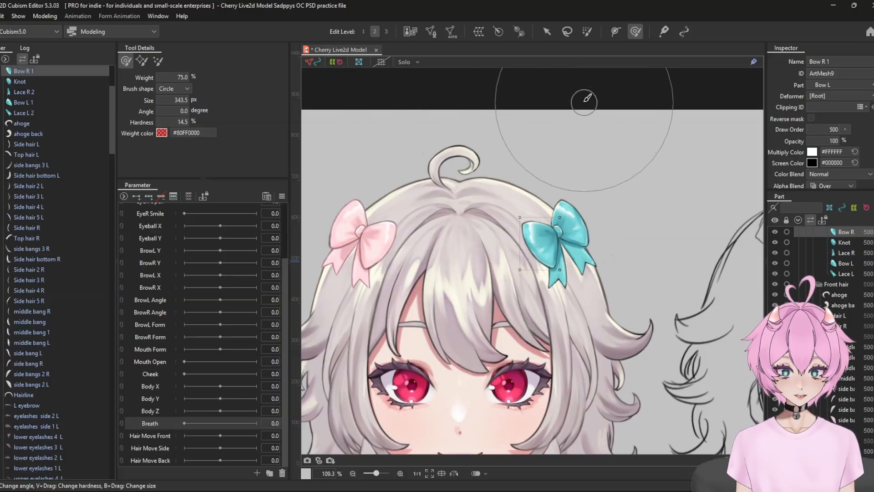
Step: Switch from the Deform Brush back to the Arrow tool for the Bow R 1 mesh
left_click(545, 34)
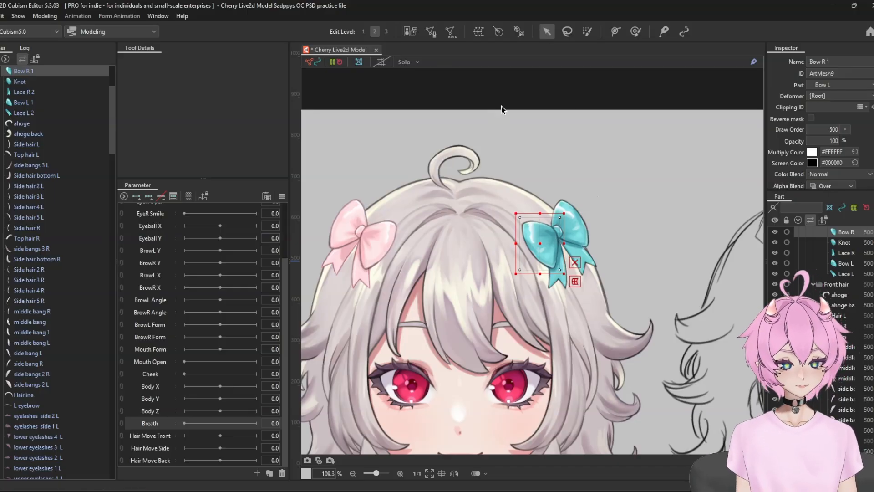
scroll(501, 106, "down", 4)
scroll(639, 184, "up", 4)
scroll(500, 138, "down", 2)
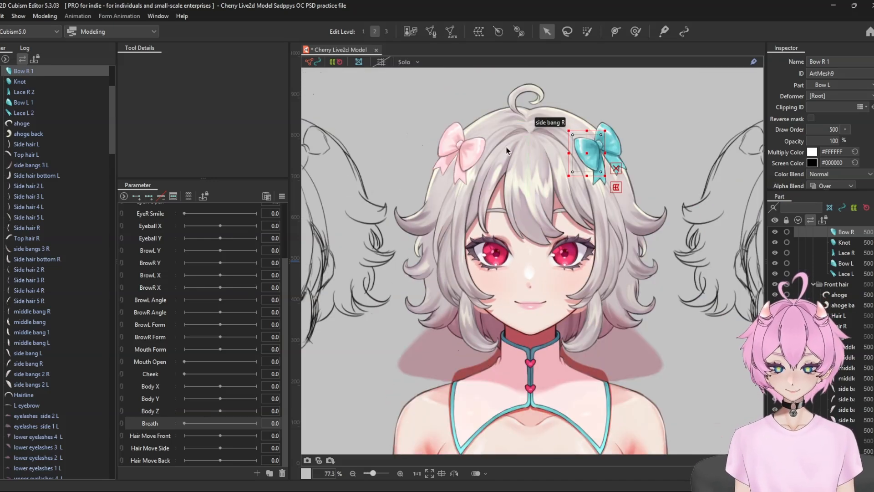
Step: View the New Texture Atlas settings, and close them without creating an atlas
left_click(410, 31)
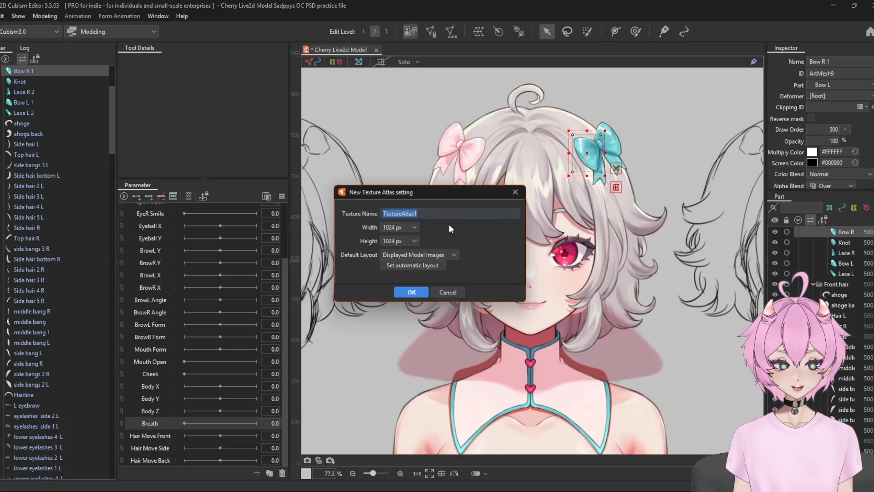
left_click(513, 192)
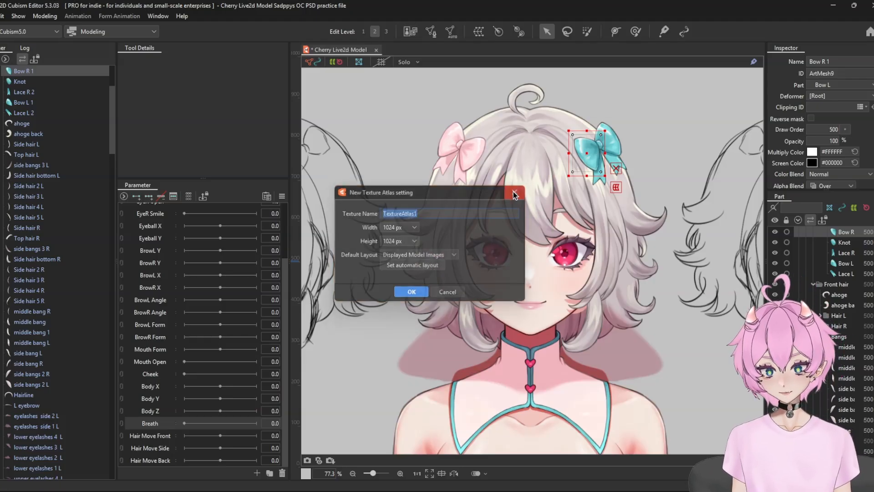
left_click_drag(521, 238, 548, 187)
scroll(555, 105, "down", 3)
scroll(553, 119, "up", 3)
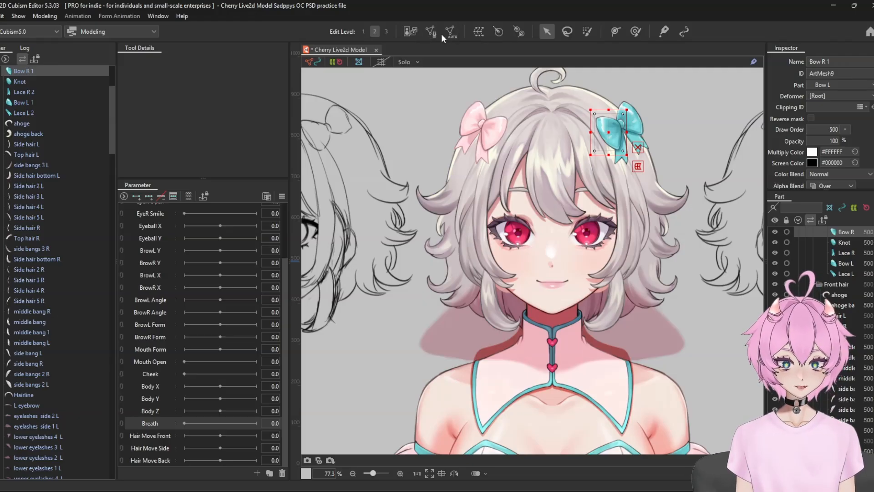
Step: Try the Deformation (Heavy) preset of the automatic mesh generator on the Bow R 1 mesh, and undo the generated mesh
scroll(613, 157, "up", 5)
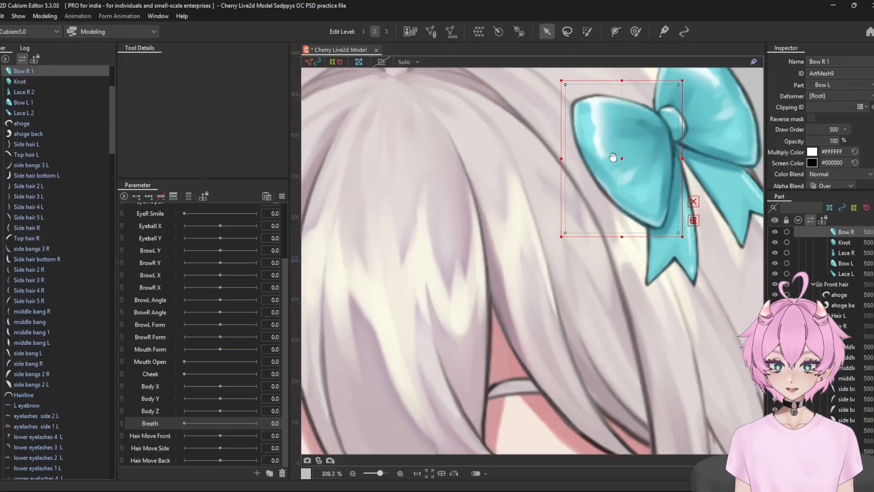
left_click_drag(614, 157, 541, 206)
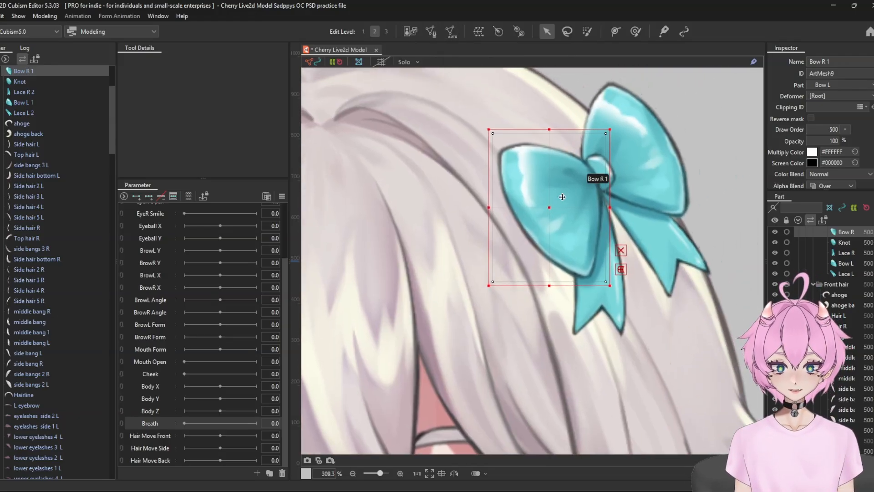
left_click(449, 33)
left_click(295, 173)
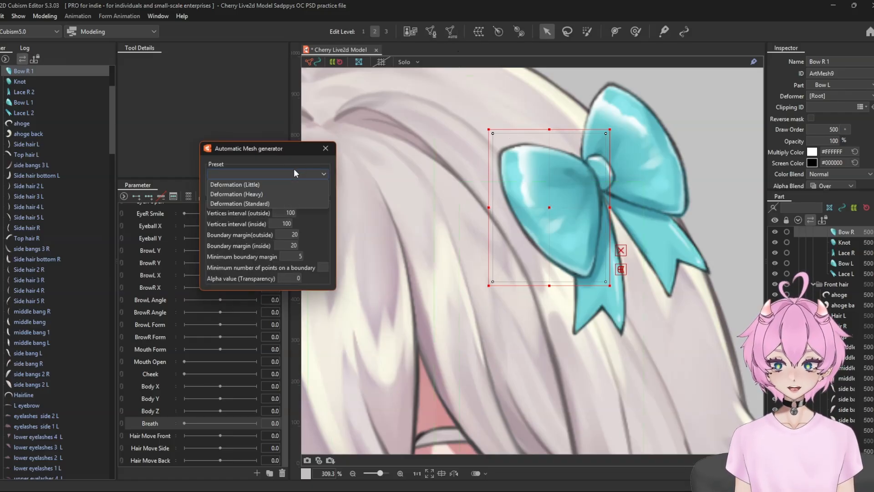
left_click(277, 194)
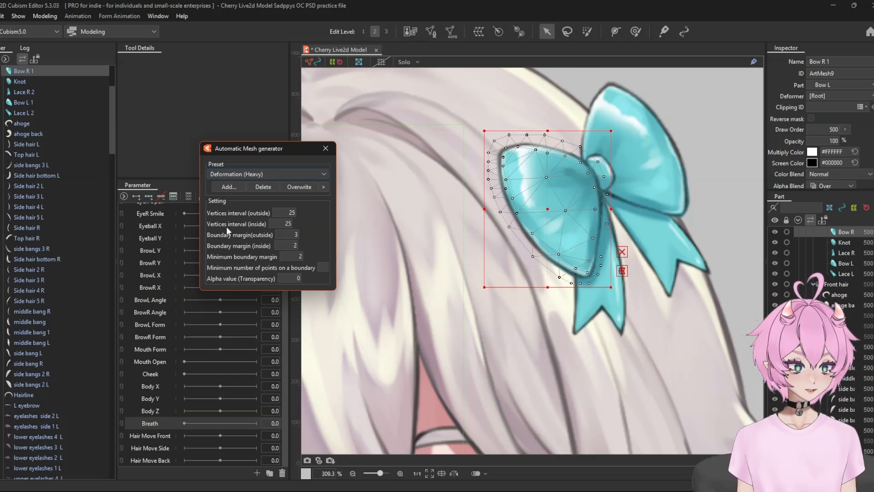
left_click(325, 148)
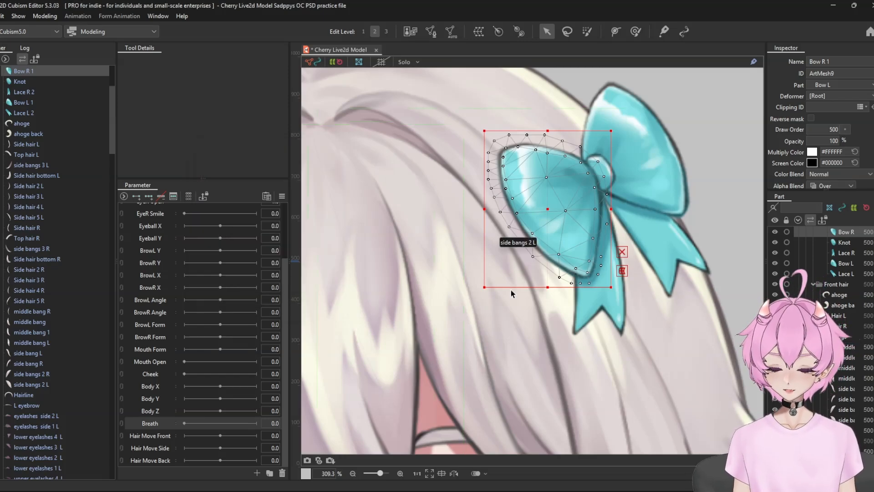
key("ctrl+z")
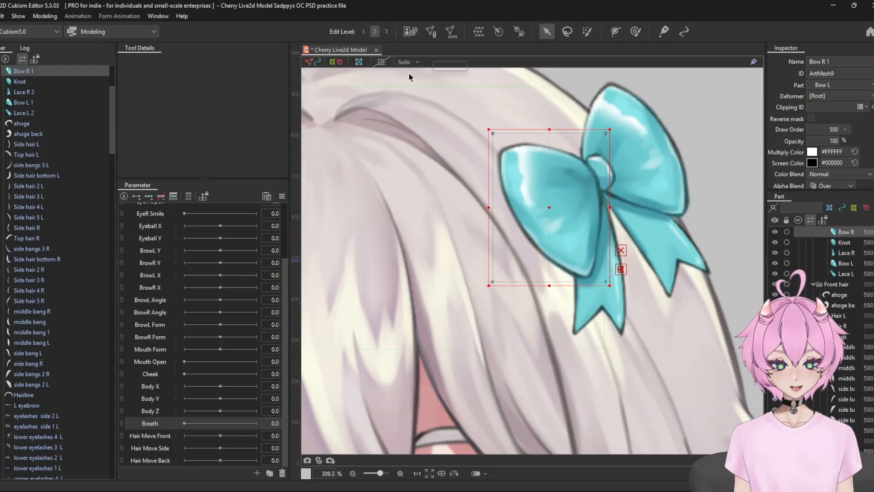
Step: Enter and leave Mesh Edit mode for the Bow R 1 mesh, and try nudging its upper-left corner vertex
left_click(431, 33)
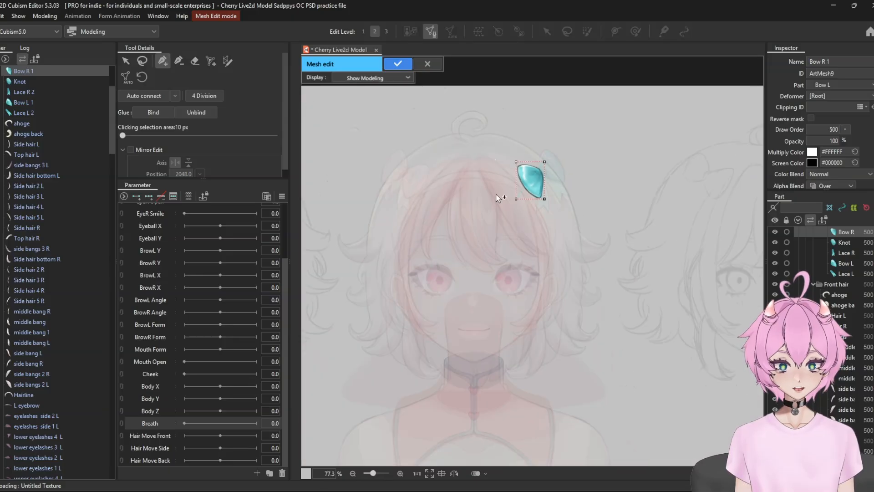
scroll(505, 191, "up", 5)
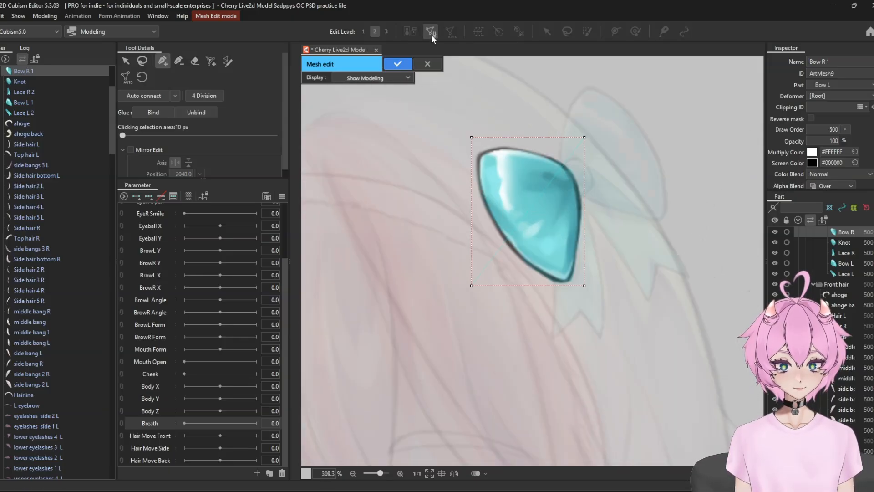
left_click(431, 34)
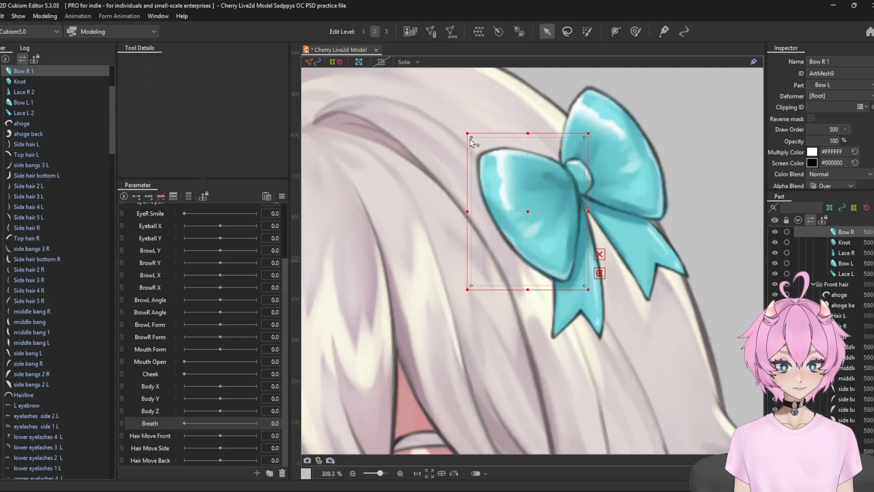
scroll(470, 139, "up", 10)
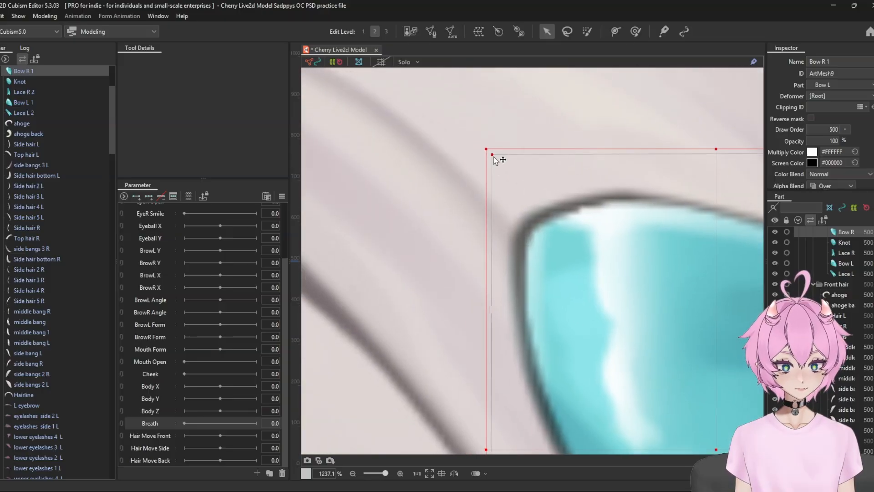
left_click_drag(494, 156, 500, 133)
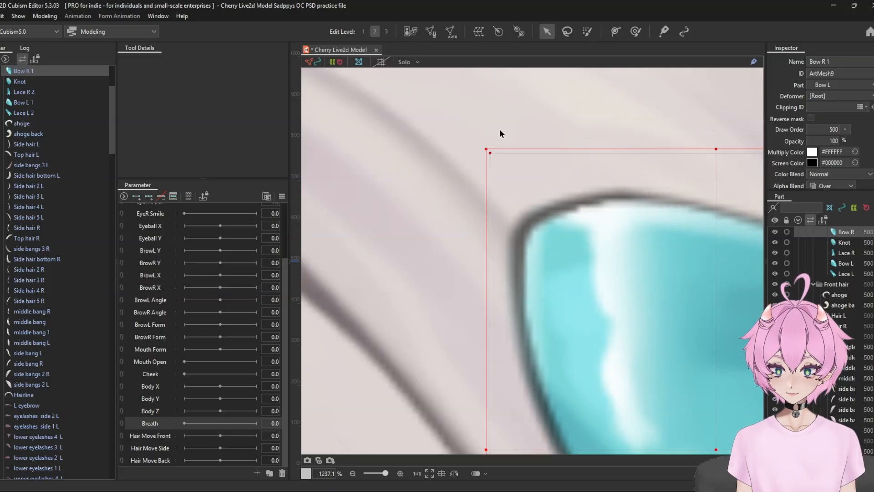
scroll(609, 254, "down", 10)
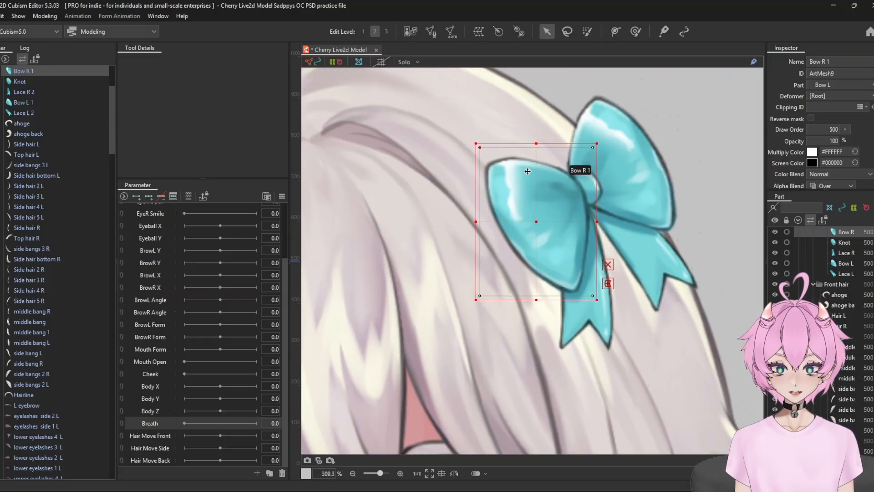
Step: In Mesh Edit mode, try adding a chain of five vertices above and beside the Bow R 1 mesh, and undo them
left_click(430, 32)
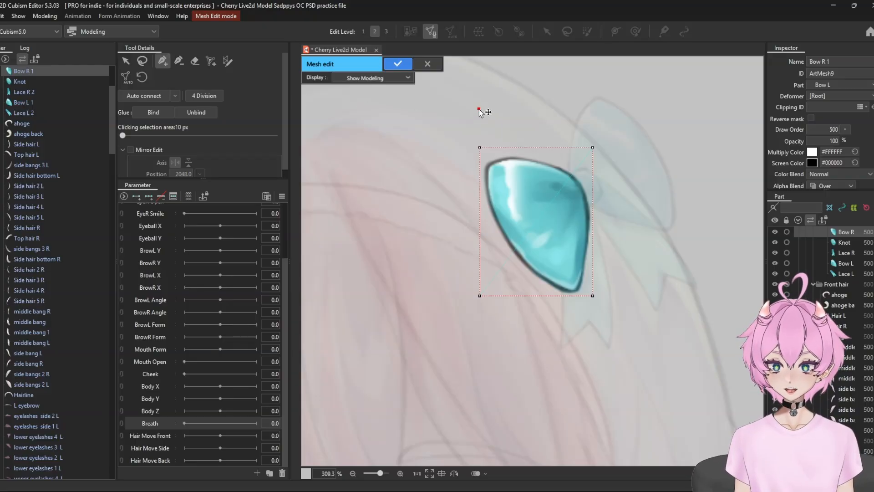
left_click(544, 122)
left_click(606, 111)
left_click(632, 167)
left_click(631, 254)
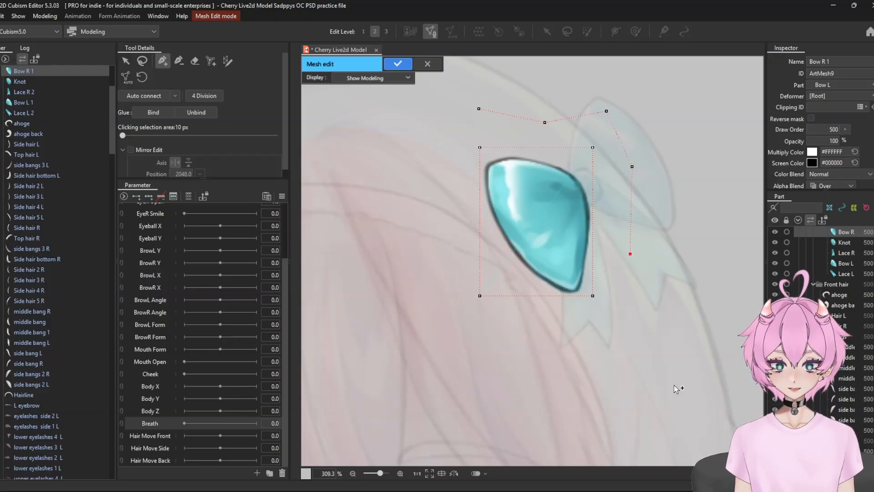
key("ctrl+z")
key("ctrl+z")
key("ctrl+z")
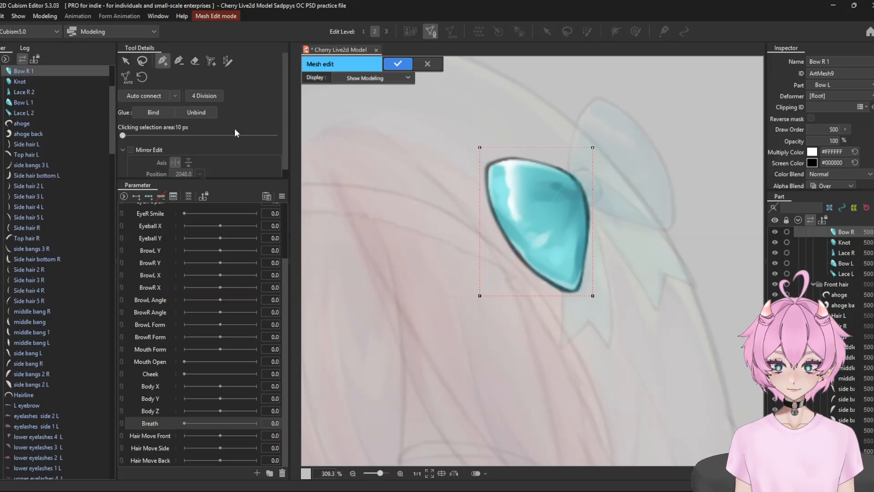
Step: Try the vertex deletion tool and the Eraser around the Bow R 1 mesh, adjusting the Eraser's brush size
left_click(179, 61)
left_click(480, 148)
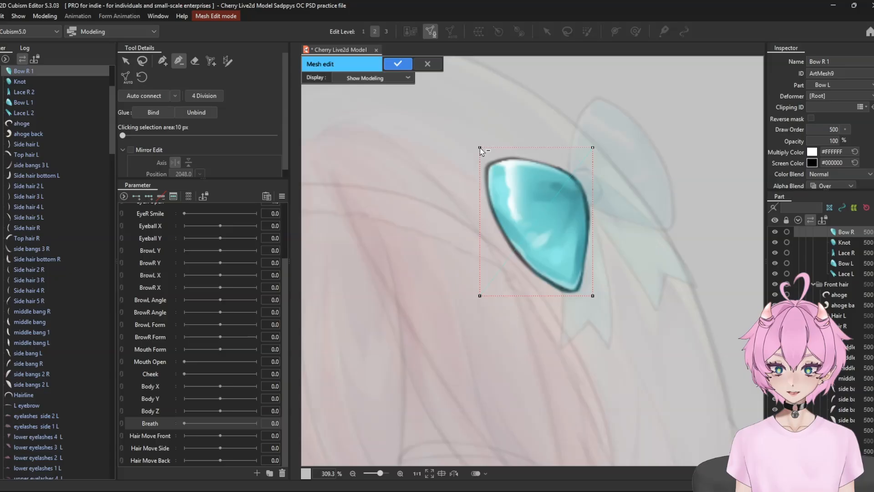
left_click(196, 61)
scroll(589, 177, "down", 6)
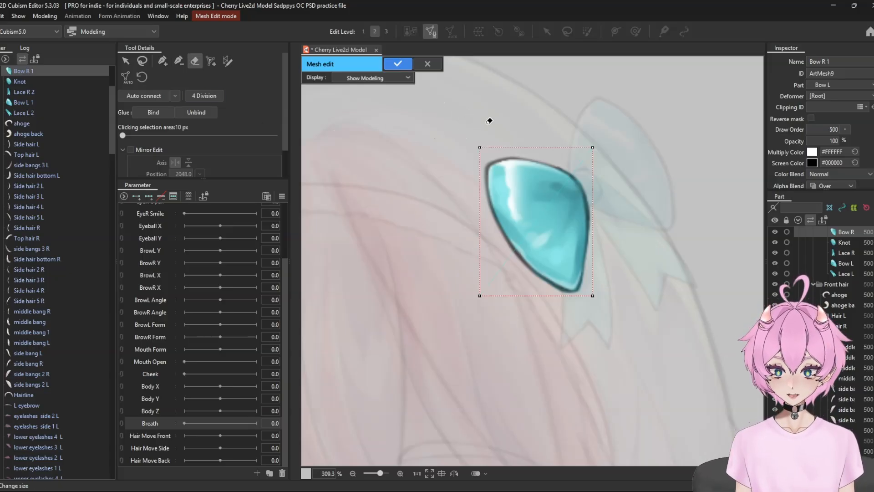
left_click_drag(436, 267, 364, 270)
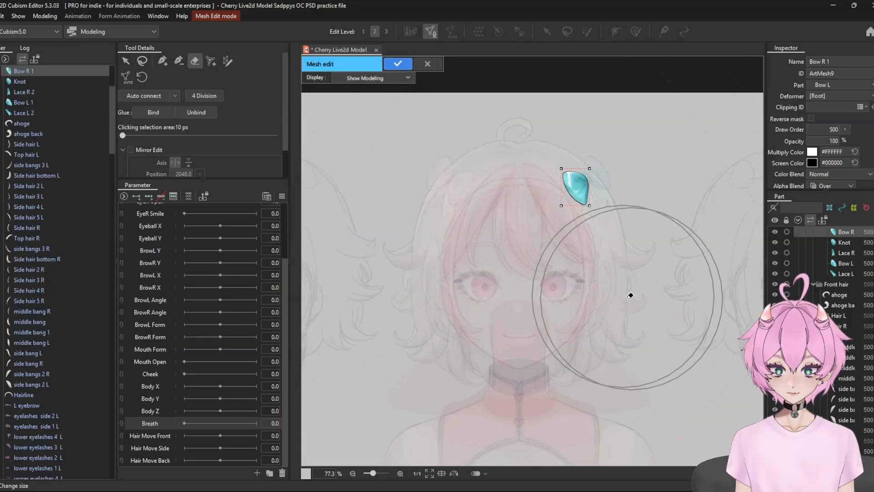
left_click_drag(630, 295, 528, 284)
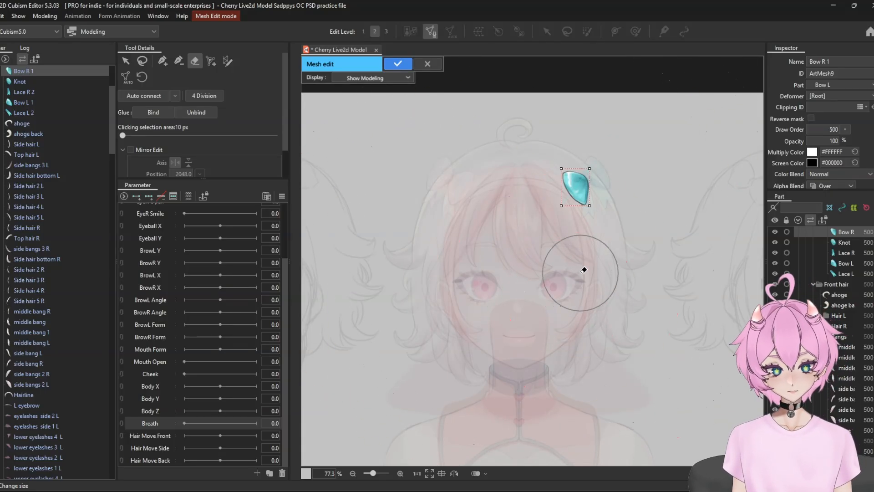
mouse_move(448, 284)
left_mouse_down()
mouse_move(549, 299)
mouse_move(313, 290)
mouse_move(562, 314)
mouse_move(389, 293)
mouse_move(401, 291)
left_mouse_up()
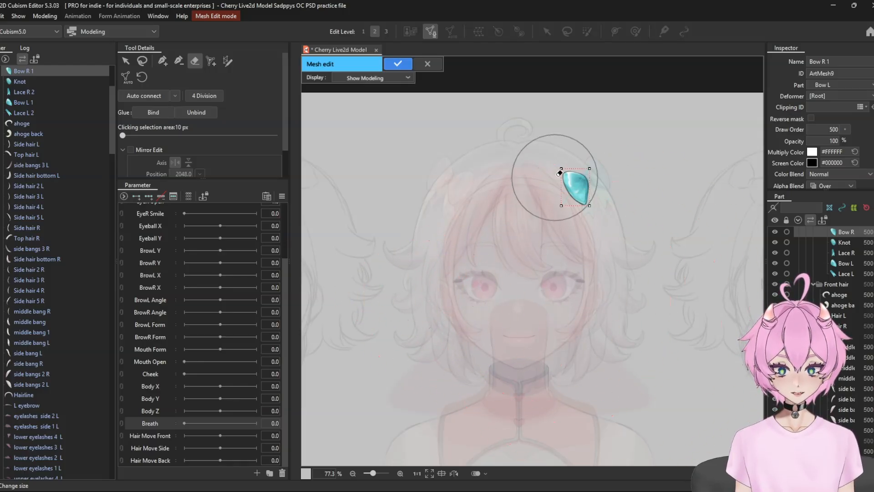
scroll(559, 173, "up", 5)
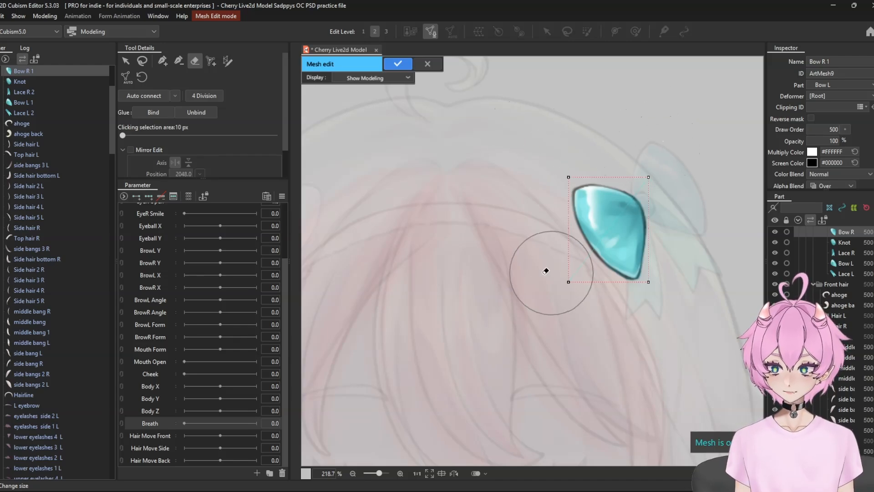
left_click_drag(474, 281, 422, 274)
scroll(409, 264, "down", 2)
scroll(486, 196, "up", 3)
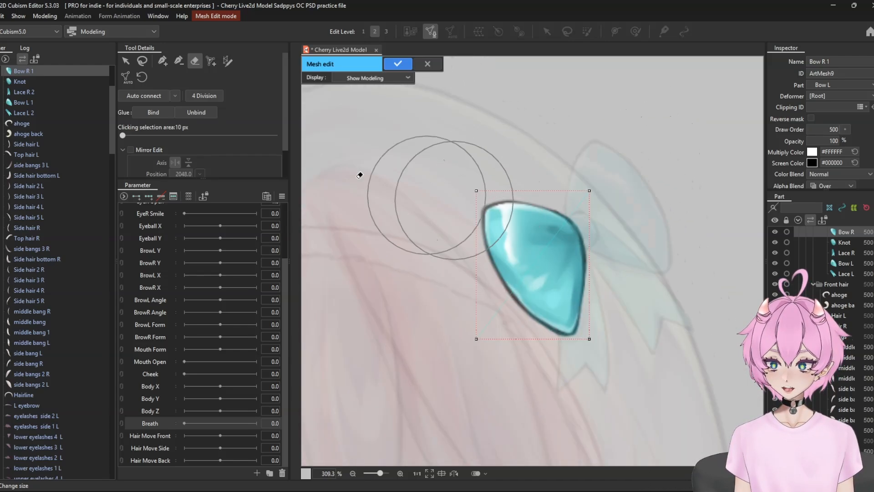
Step: Try a horizontal mesh-mapping stroke above the Bow R 1 mesh, and remove it
left_click(228, 60)
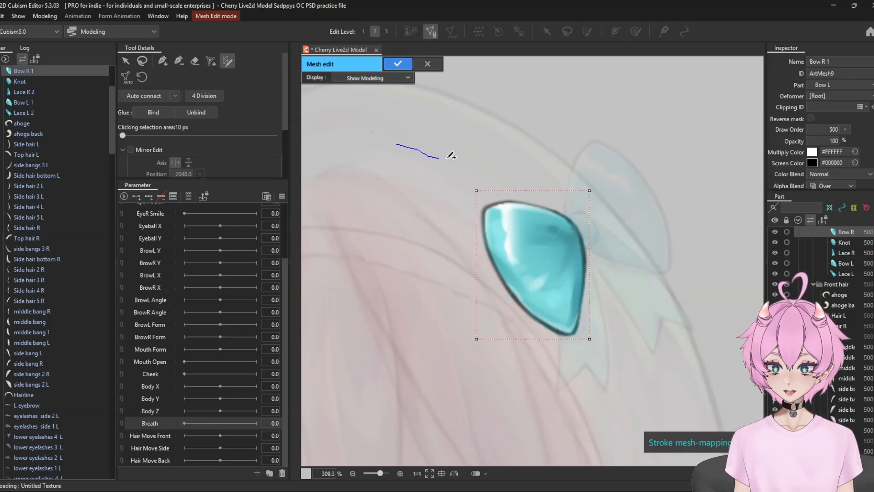
mouse_move(449, 158)
left_mouse_down()
mouse_move(618, 148)
mouse_move(631, 162)
left_mouse_up()
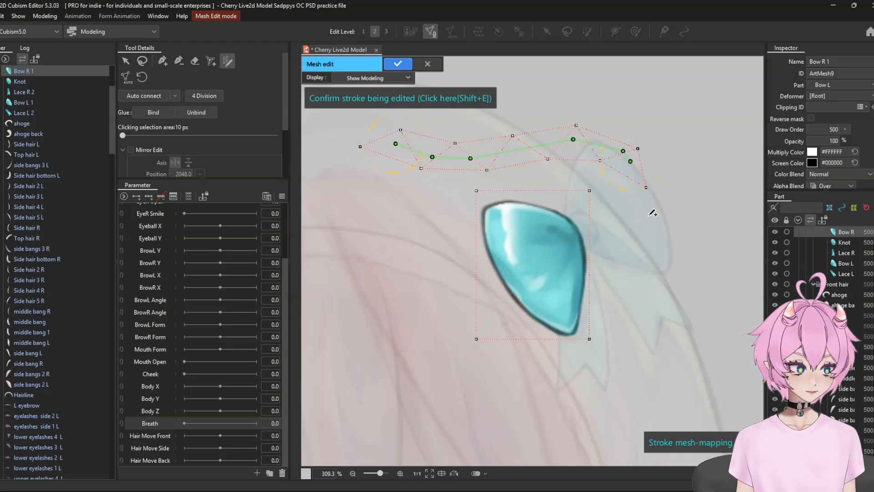
left_click(166, 94)
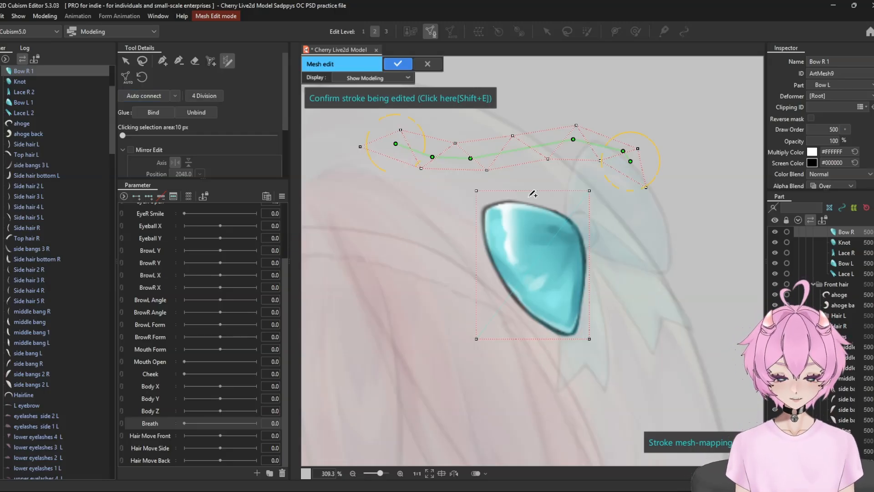
key("shift+e")
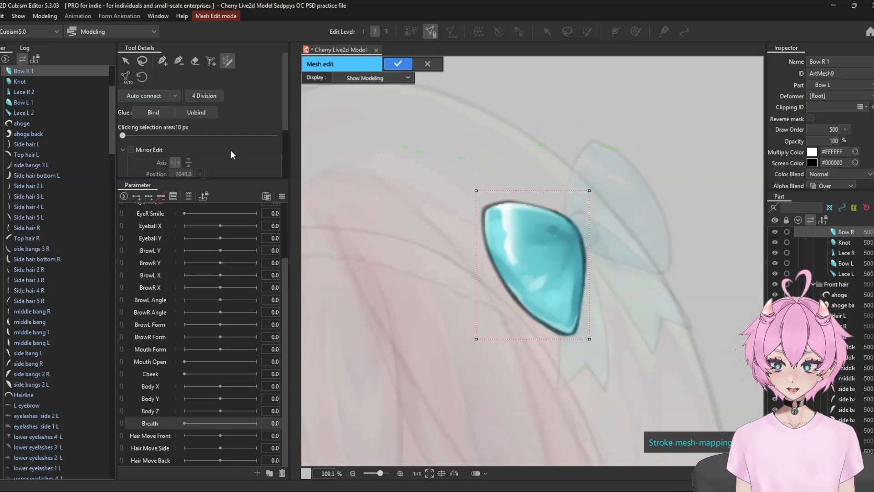
Step: View the mesh-mapping settings, and turn on Mirror Edit to examine its vertical axis at position 2048.0 on the canvas
scroll(241, 150, "down", 3)
scroll(244, 149, "up", 3)
scroll(240, 149, "down", 3)
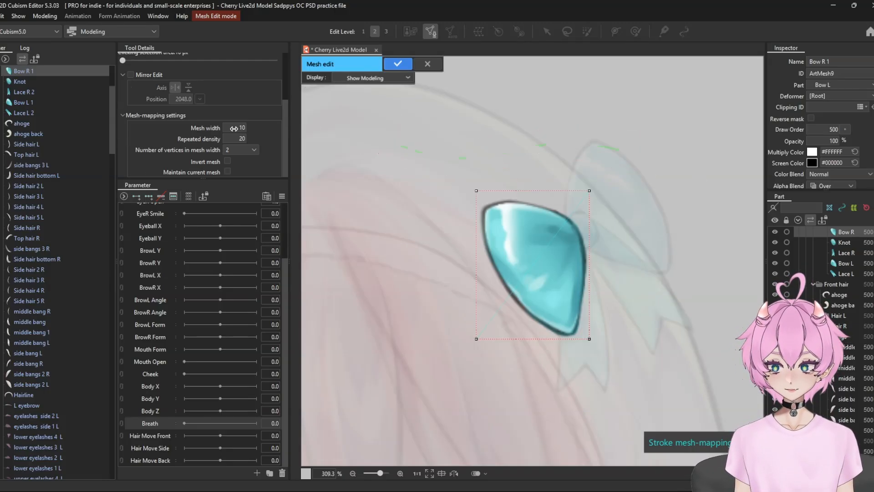
left_click(131, 75)
scroll(565, 268, "down", 15)
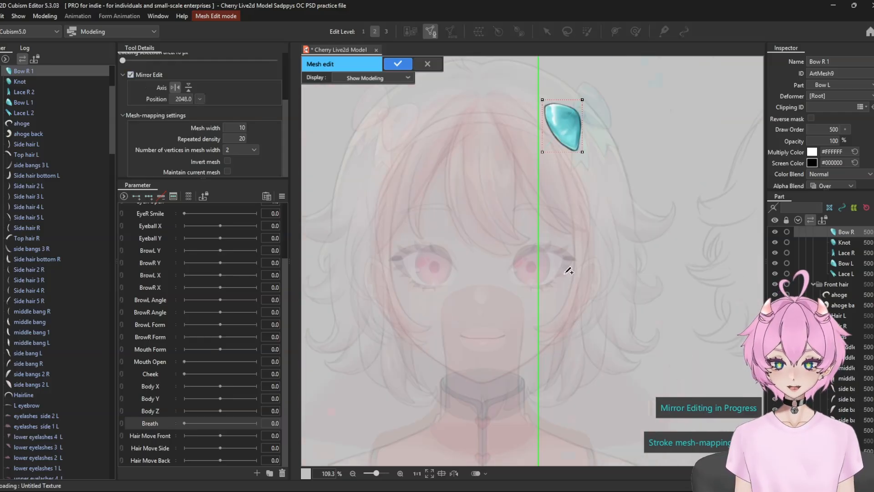
scroll(532, 174, "up", 9)
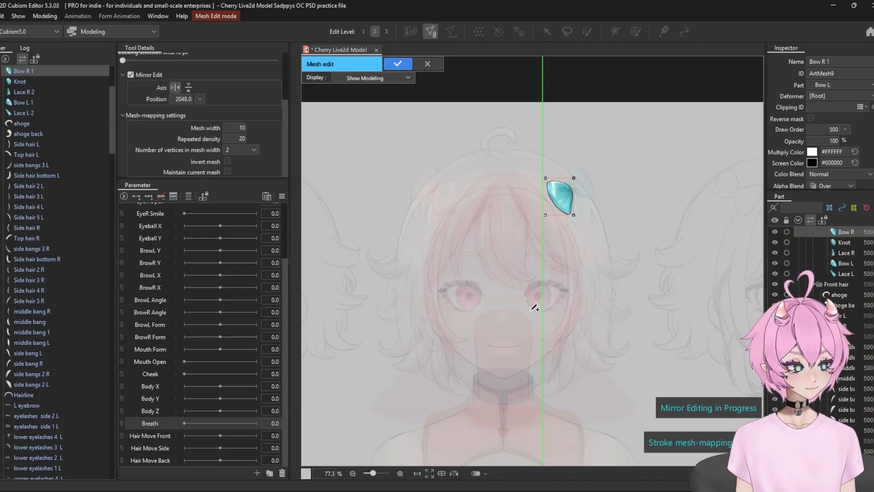
Step: Turn off Mirror Edit, and exit Mesh Edit mode while discarding the changes to Bow R 1
left_click(131, 75)
scroll(173, 137, "up", 5)
left_click(427, 63)
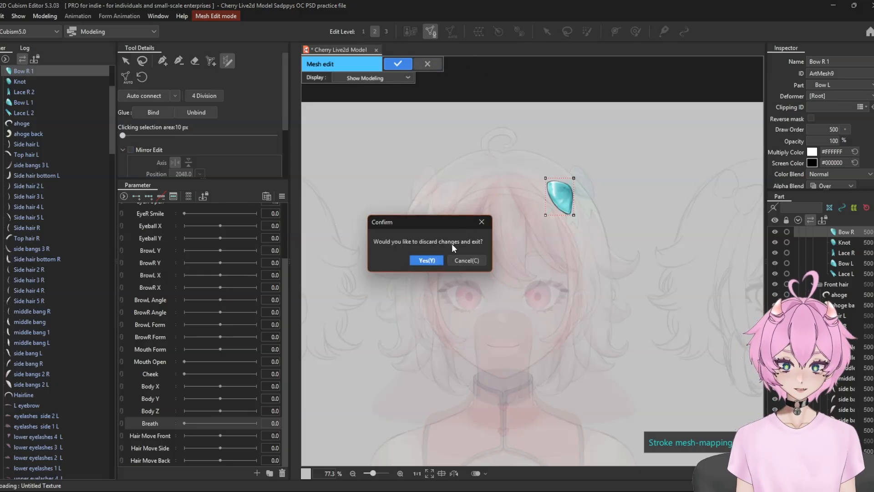
left_click(429, 261)
Step: Generate an automatic mesh for Bow R 1 using the Deformation (Heavy) preset
scroll(566, 198, "up", 6)
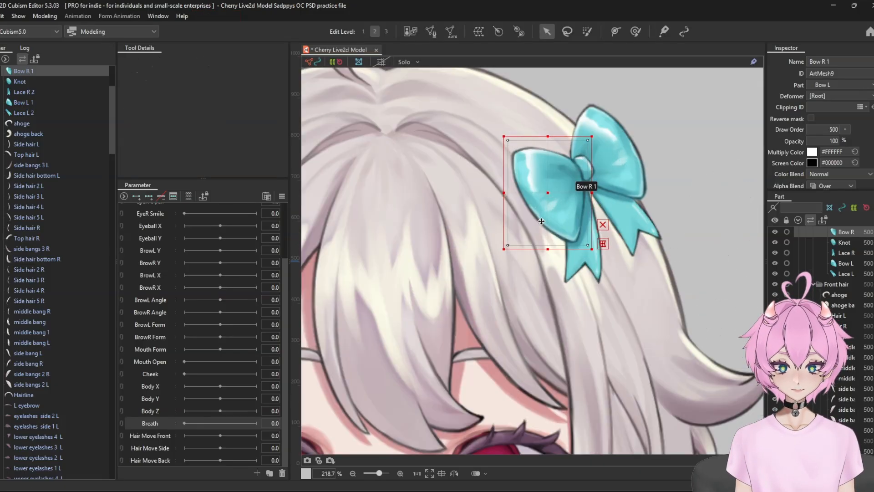
left_click_drag(541, 225, 521, 253)
left_click(451, 31)
left_click(234, 173)
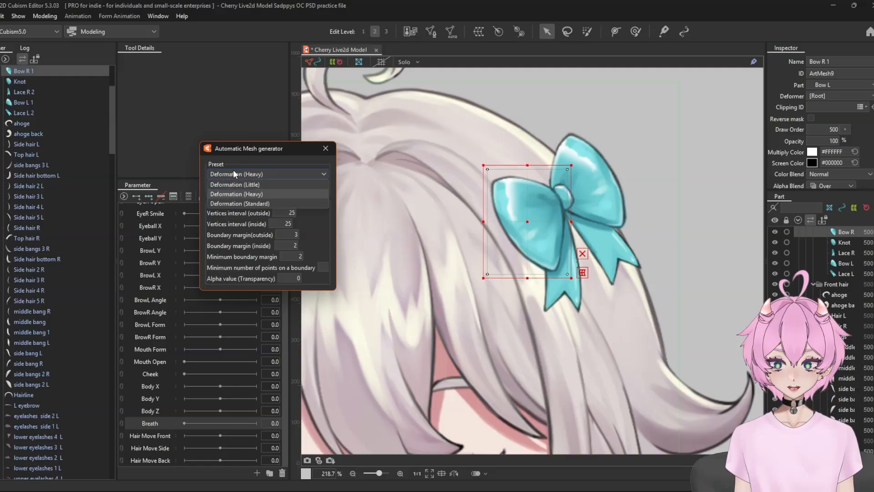
left_click(248, 195)
left_click(326, 148)
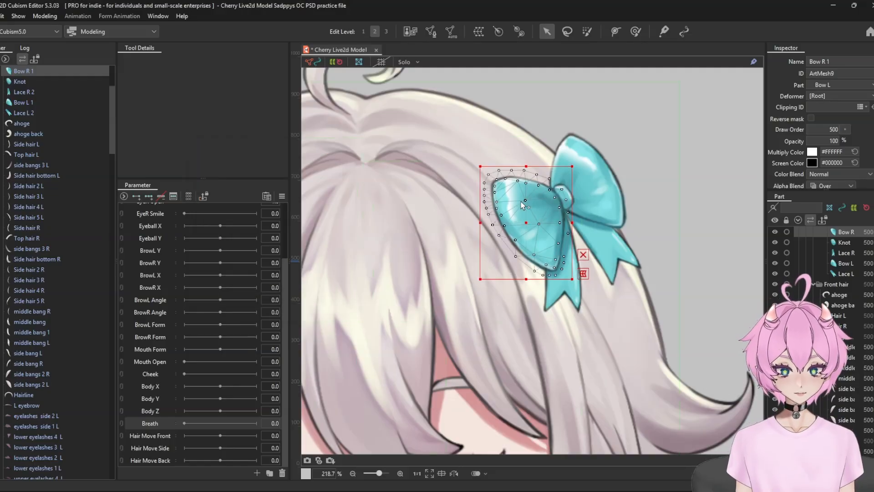
Step: Try deforming the Bow R 1 mesh with Deform Brush strokes made beside the bow, and undo them
left_click(636, 31)
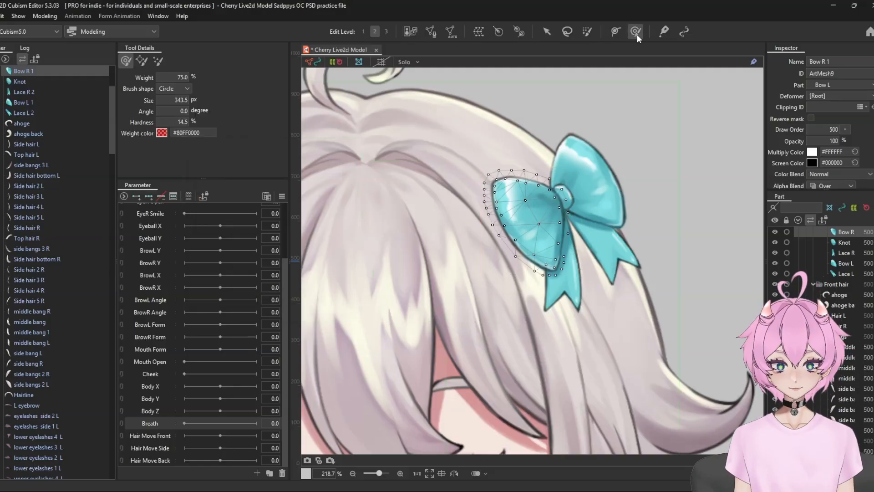
left_click_drag(611, 196, 600, 198)
scroll(594, 199, "down", 4)
scroll(605, 150, "up", 4)
mouse_move(559, 158)
left_mouse_down()
mouse_move(588, 199)
mouse_move(509, 131)
mouse_move(539, 238)
mouse_move(607, 159)
mouse_move(497, 148)
mouse_move(456, 210)
mouse_move(532, 284)
mouse_move(614, 254)
mouse_move(592, 166)
mouse_move(502, 238)
mouse_move(587, 227)
mouse_move(638, 208)
mouse_move(622, 153)
mouse_move(569, 175)
mouse_move(562, 166)
mouse_move(602, 198)
left_mouse_up()
key("ctrl+z")
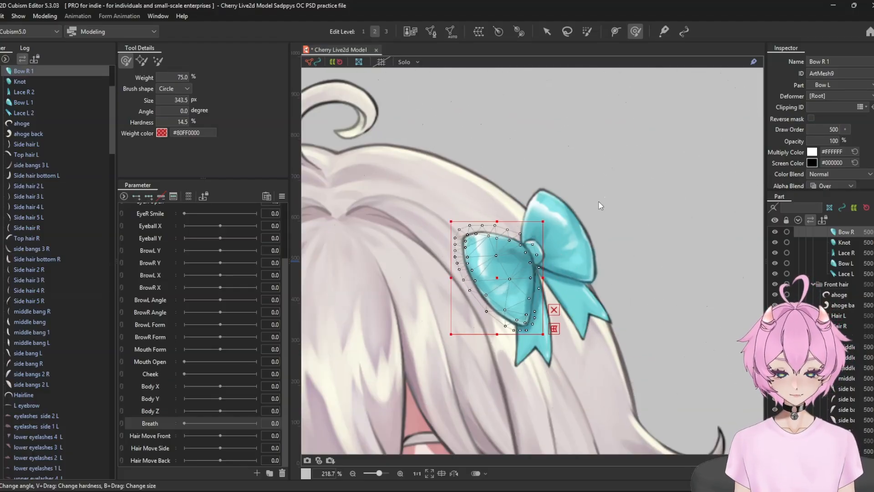
Step: Try further Deform Brush strokes directly over the middle of the Bow R 1 mesh, and undo all of them
mouse_move(505, 272)
left_mouse_down()
mouse_move(518, 272)
mouse_move(494, 278)
left_mouse_up()
key("ctrl+z")
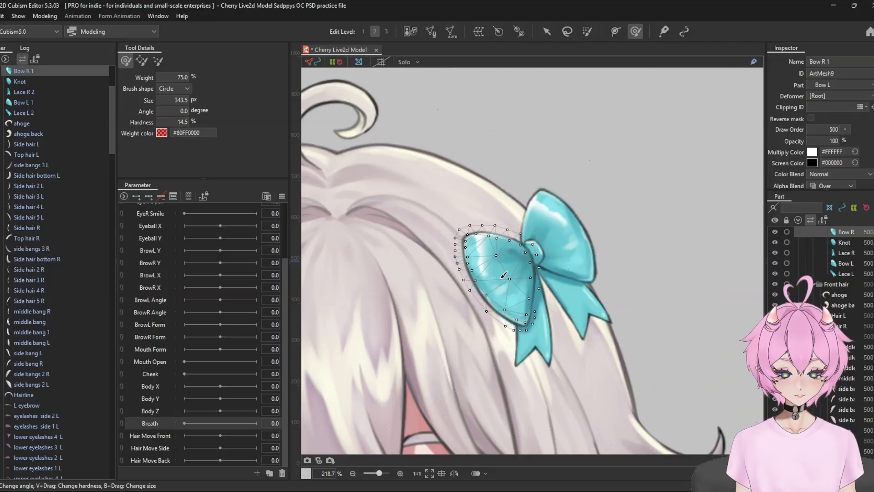
key("ctrl+z")
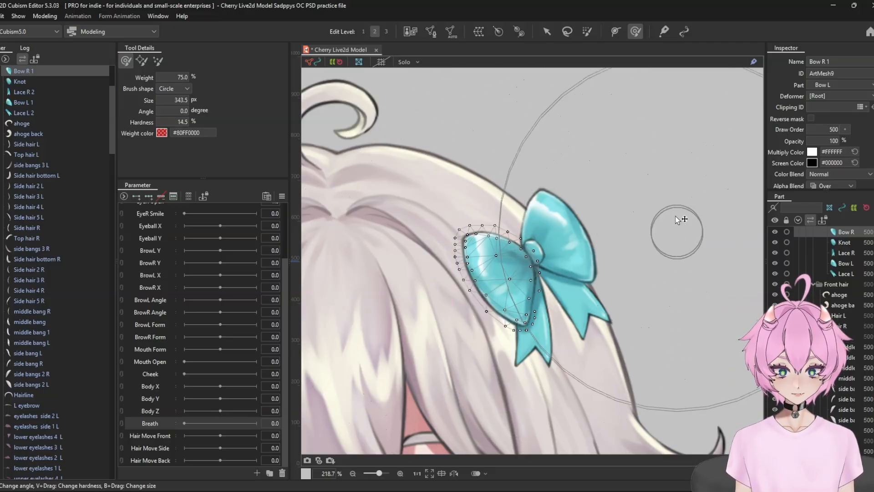
key("ctrl+z")
key("ctrl+z")
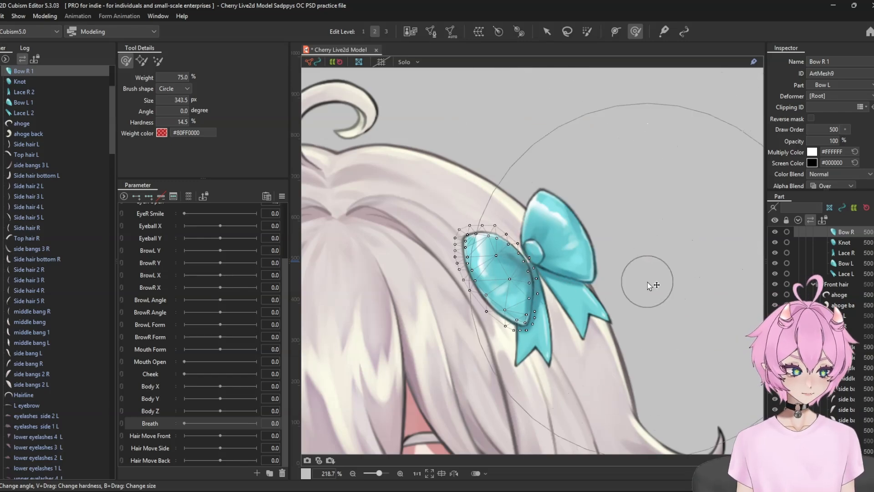
key("ctrl+z")
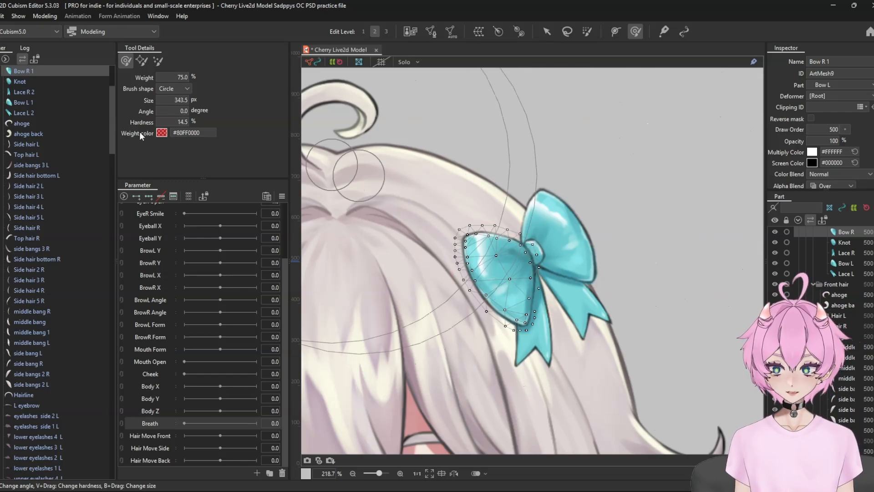
scroll(416, 169, "down", 5)
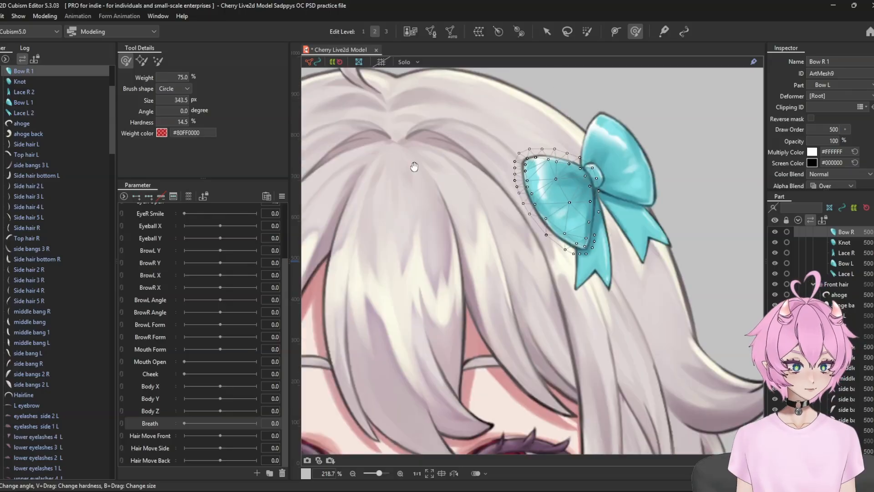
scroll(510, 132, "up", 4)
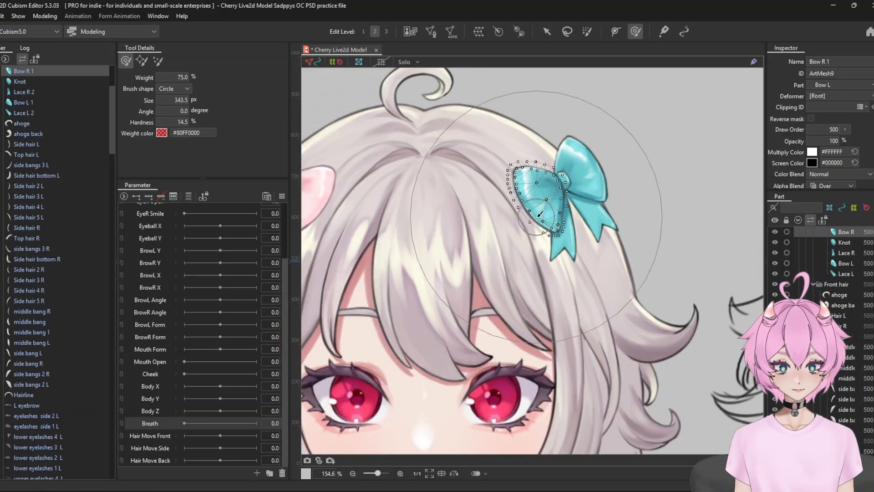
Step: Try out a three-point deform path running diagonally across Bow R 1 from its upper-left corner to its lower tip
left_click(616, 31)
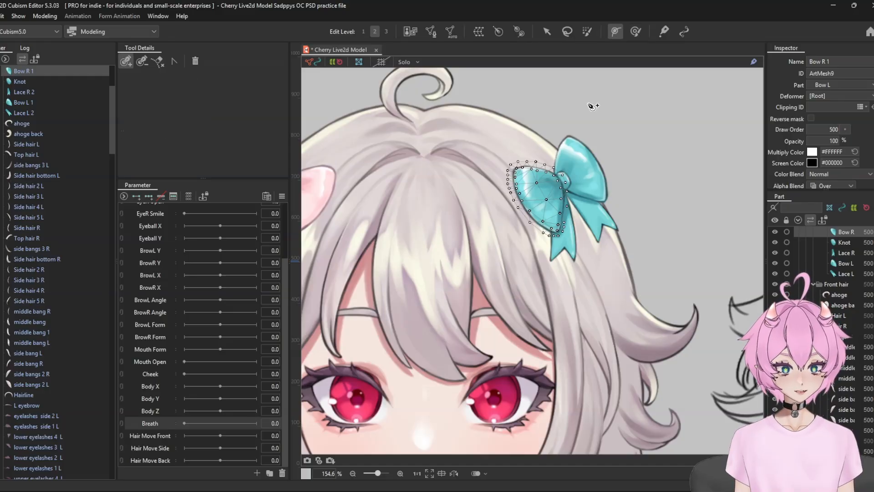
scroll(601, 146, "down", 5)
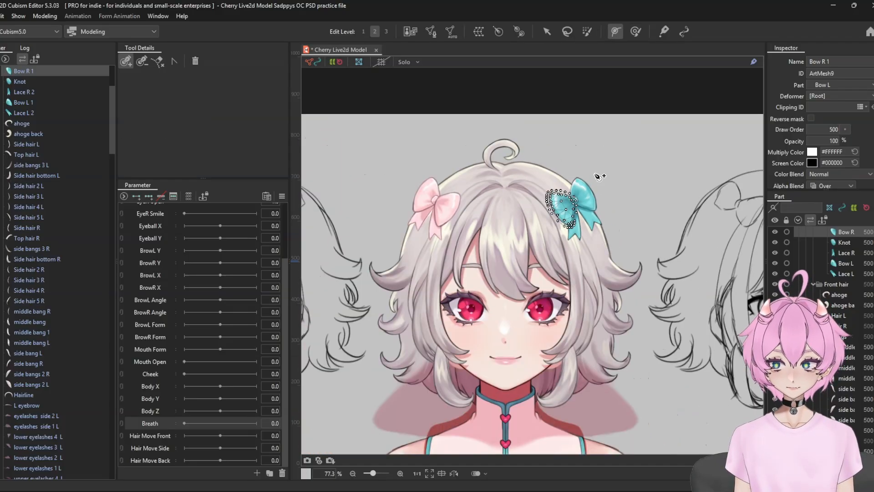
scroll(549, 190, "up", 10)
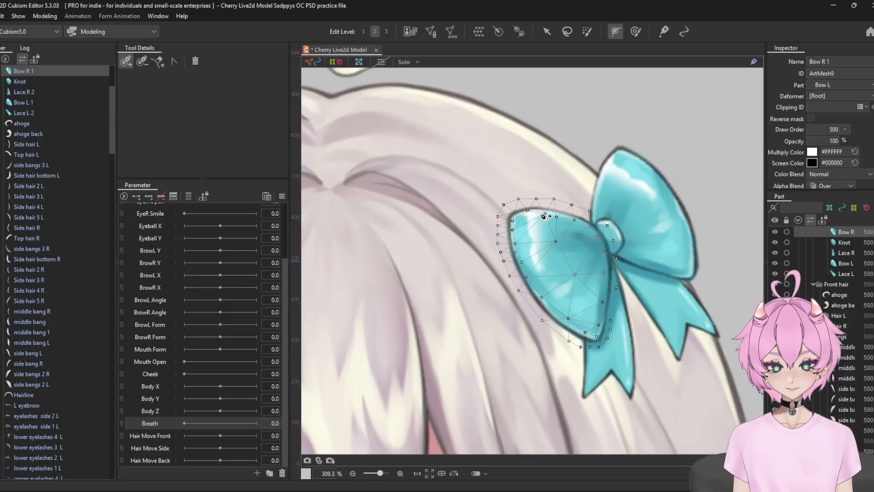
left_click(503, 211)
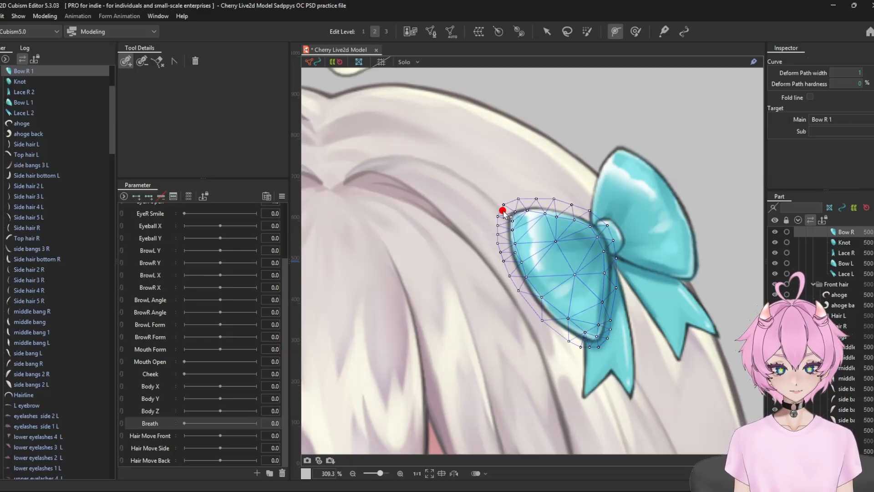
left_click(559, 263)
left_click(599, 339)
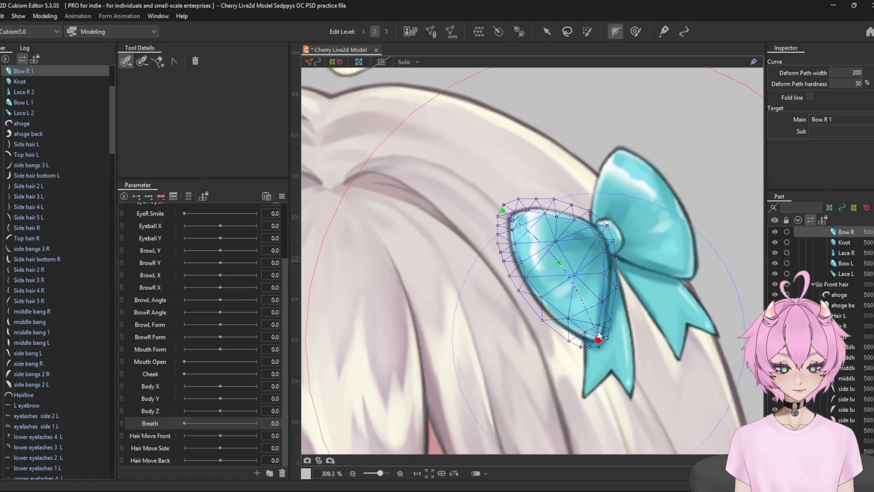
Step: Try bending Bow R 1 by moving the deform path's middle, upper and lower points, undoing each change
left_click(547, 33)
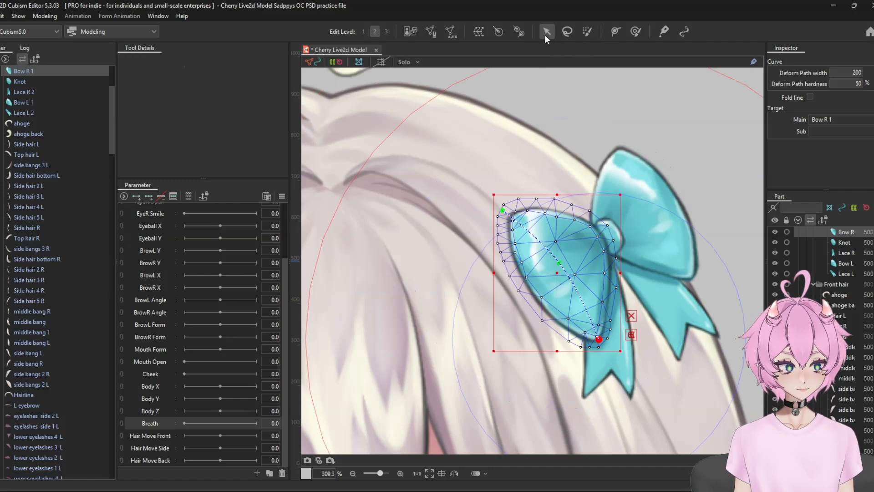
scroll(542, 269, "up", 5)
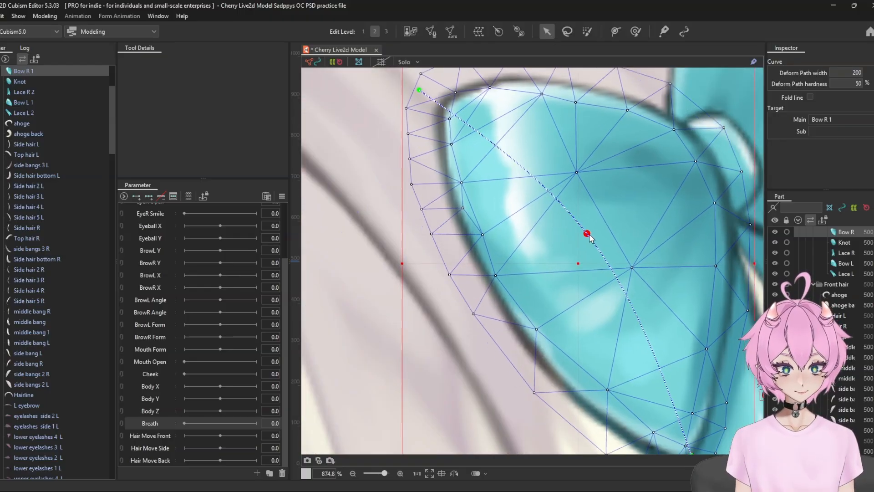
scroll(648, 214, "down", 6)
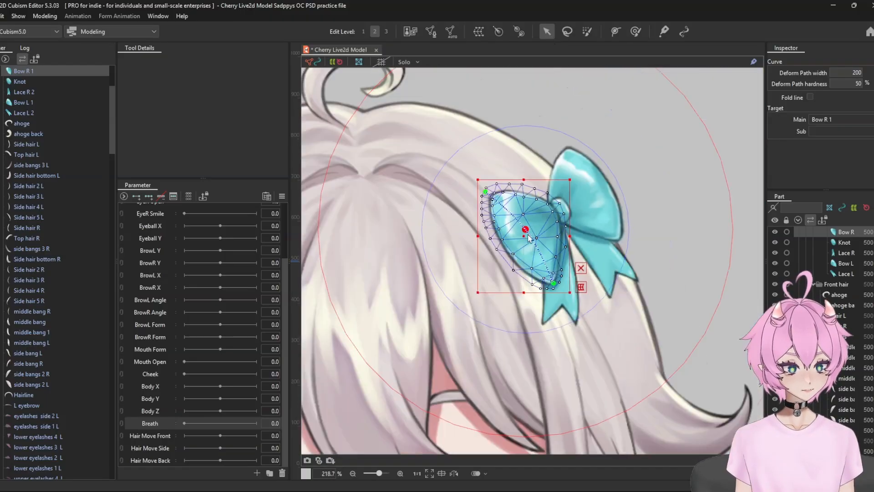
scroll(526, 231, "up", 3)
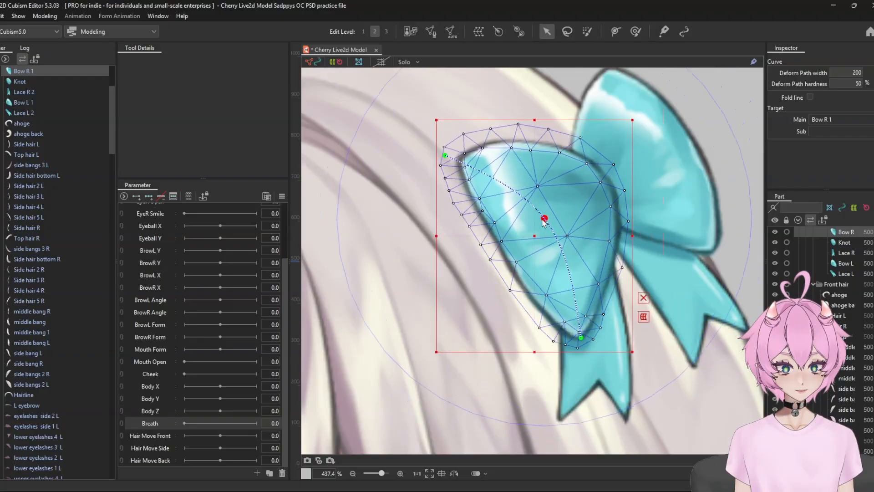
left_click_drag(514, 220, 550, 249)
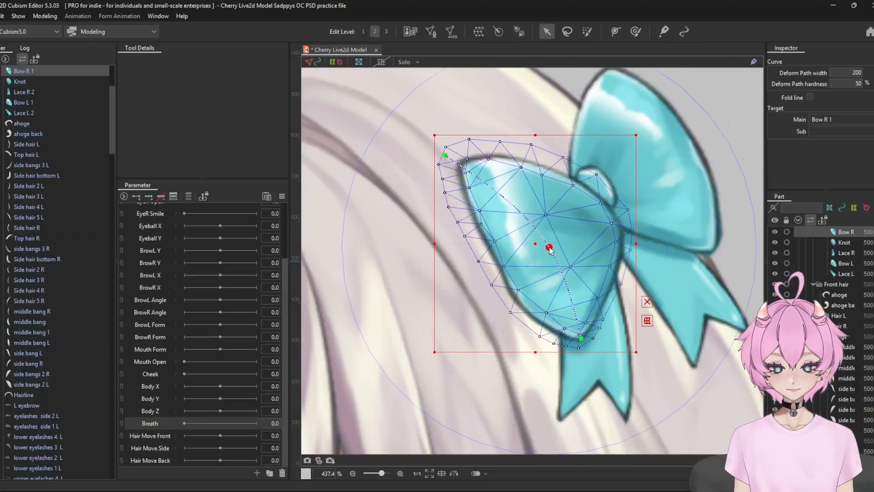
key("ctrl+z")
mouse_move(444, 157)
left_mouse_down()
mouse_move(535, 121)
mouse_move(423, 184)
mouse_move(445, 145)
left_mouse_up()
key("ctrl+z")
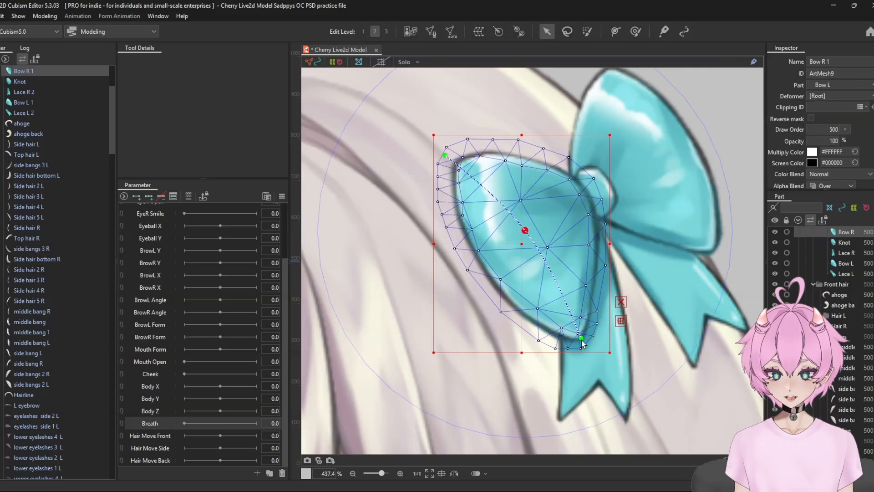
mouse_move(581, 339)
left_mouse_down()
mouse_move(533, 350)
mouse_move(601, 301)
mouse_move(599, 310)
mouse_move(537, 353)
mouse_move(601, 302)
mouse_move(613, 255)
mouse_move(578, 330)
left_mouse_up()
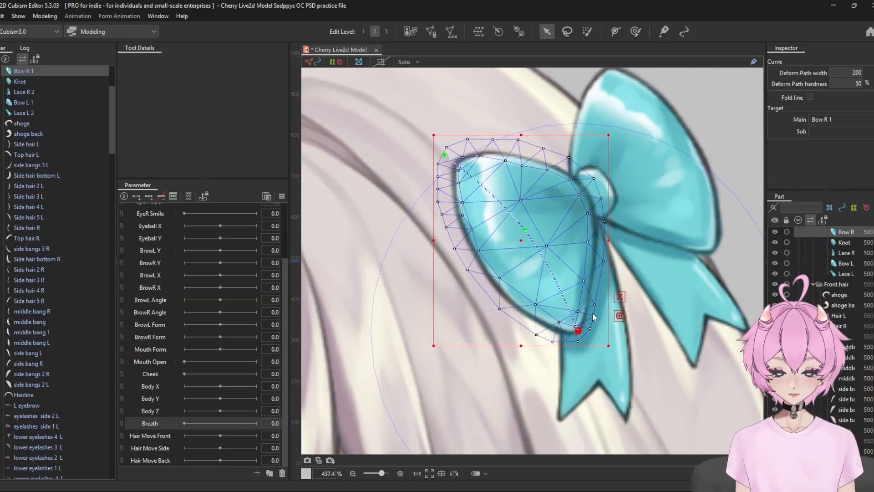
key("ctrl+z")
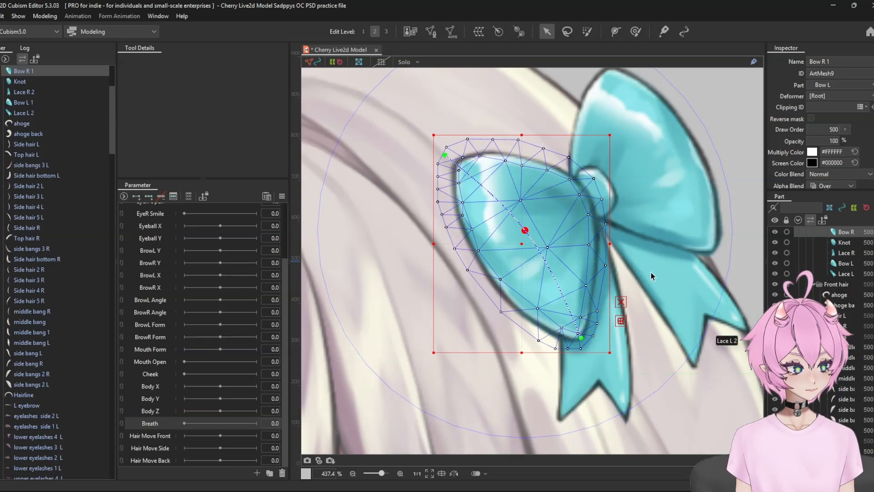
Step: Select the upper-left vertices of the Bow R 1 mesh with the lasso, and try moving them
scroll(680, 354, "down", 5)
scroll(569, 335, "up", 4)
scroll(592, 314, "down", 2)
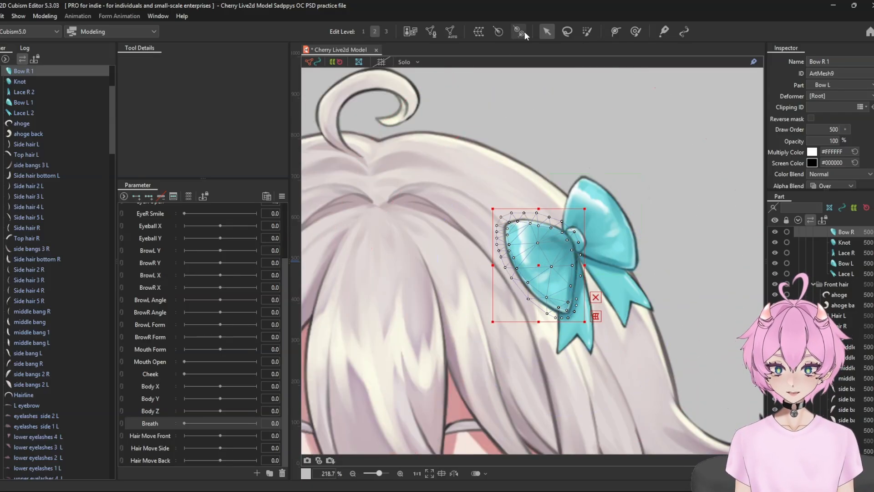
left_click(567, 31)
scroll(578, 192, "up", 2)
mouse_move(585, 153)
left_mouse_down()
mouse_move(460, 149)
mouse_move(400, 266)
mouse_move(492, 291)
left_mouse_up()
mouse_move(546, 256)
left_mouse_down()
mouse_move(565, 236)
mouse_move(588, 132)
left_mouse_up()
left_click(547, 33)
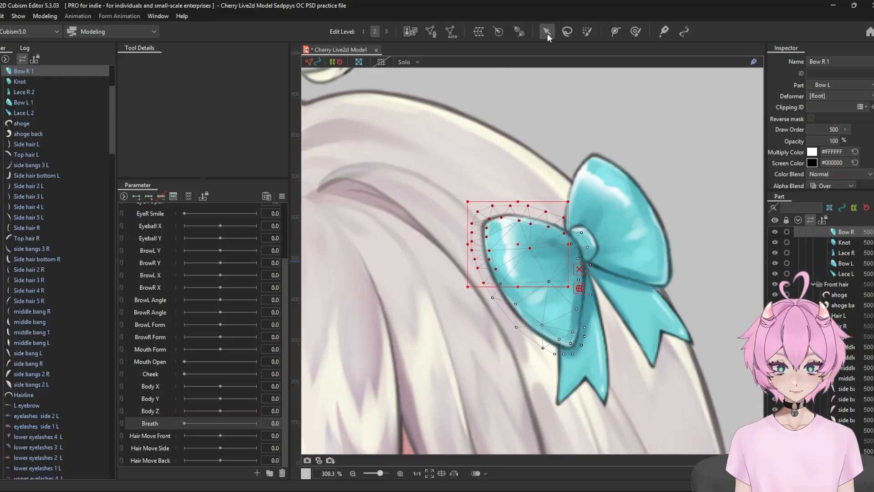
scroll(516, 263, "up", 3)
left_click_drag(515, 222, 504, 184)
scroll(504, 184, "down", 5)
Step: Paint a weighted vertex selection over the Bow R 1 mesh with a 629.2 px selection brush, and try moving the selected vertices
left_click(585, 32)
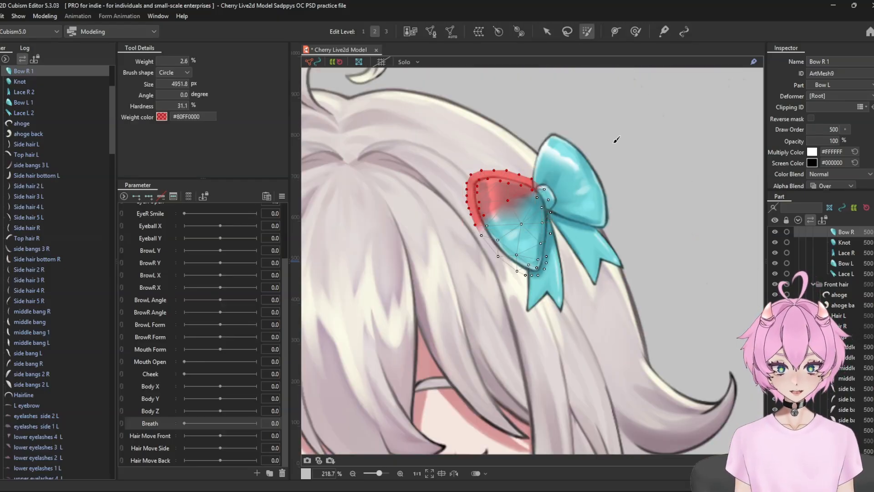
scroll(576, 207, "down", 6)
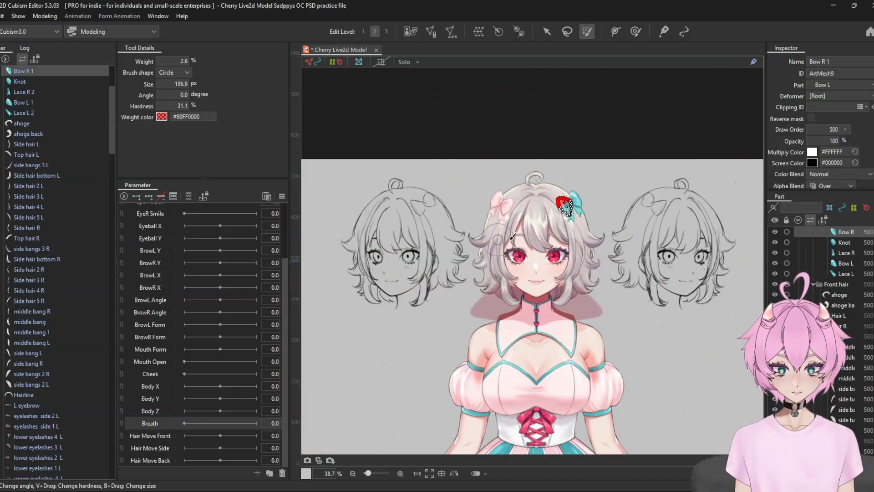
scroll(581, 137, "up", 4)
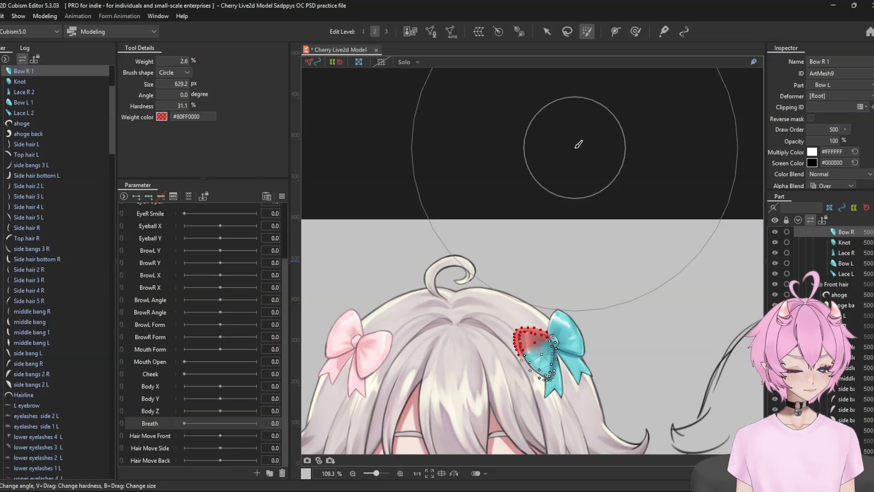
left_click_drag(577, 223, 578, 107)
scroll(578, 107, "up", 1)
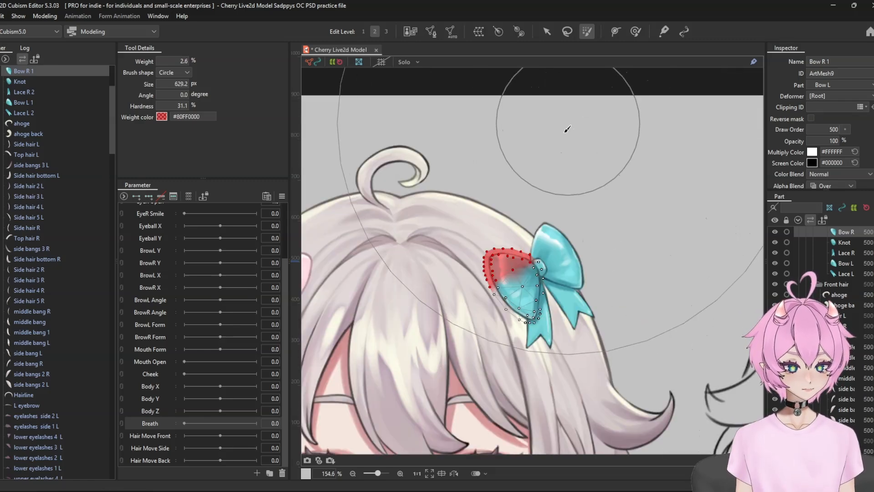
left_click_drag(544, 138, 573, 119)
mouse_move(520, 75)
left_mouse_down()
mouse_move(551, 70)
mouse_move(484, 117)
mouse_move(517, 114)
left_mouse_up()
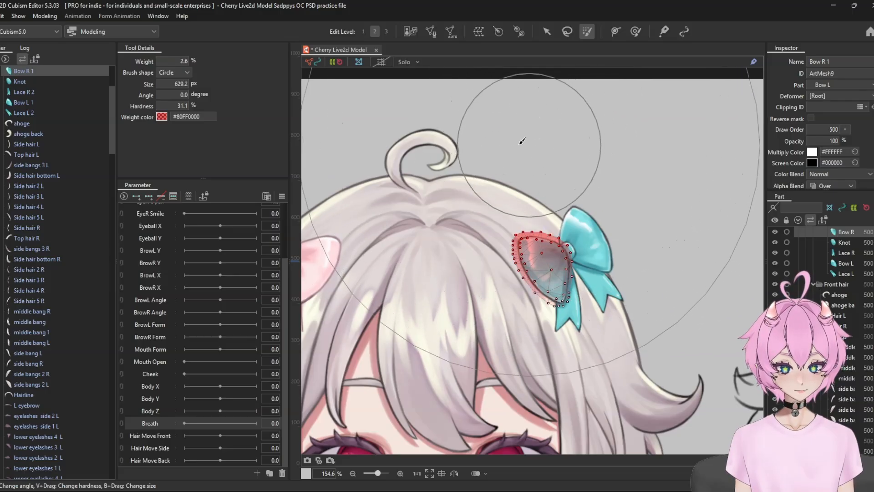
left_click(547, 32)
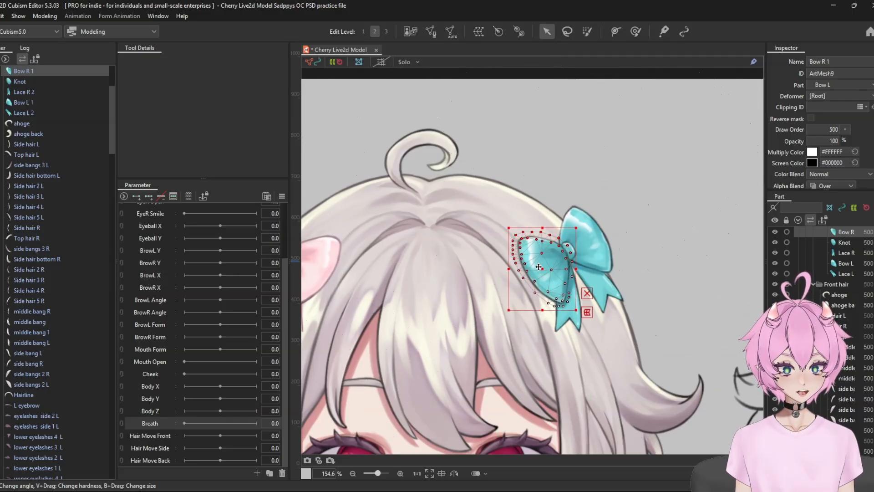
mouse_move(539, 267)
left_mouse_down()
mouse_move(544, 252)
mouse_move(533, 262)
mouse_move(537, 271)
mouse_move(556, 241)
mouse_move(514, 248)
mouse_move(544, 301)
mouse_move(528, 295)
mouse_move(558, 289)
mouse_move(565, 273)
mouse_move(530, 247)
mouse_move(546, 264)
left_mouse_up()
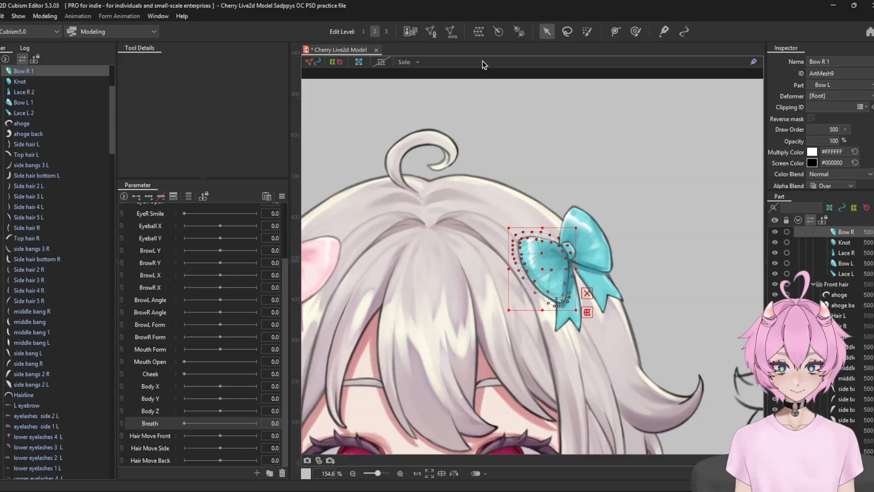
scroll(553, 282, "up", 4)
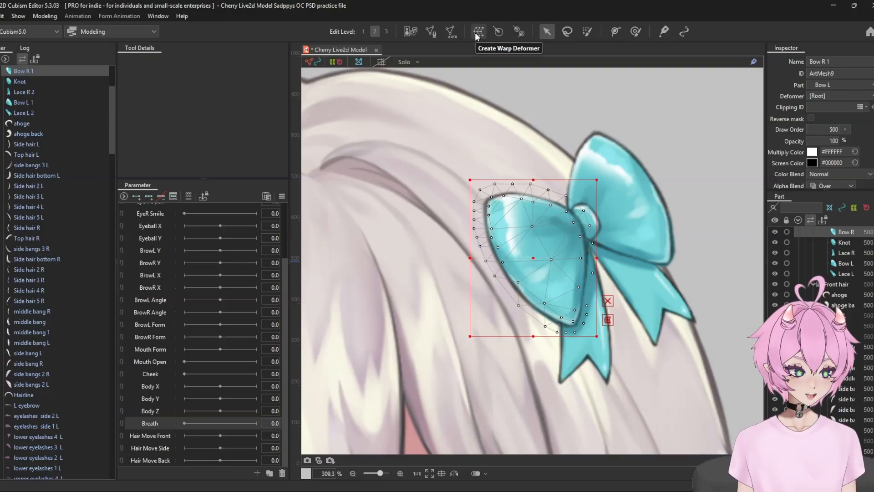
Step: Select the five parts of the blue bow, from Bow R 1 through Lace L 2
scroll(503, 136, "down", 6)
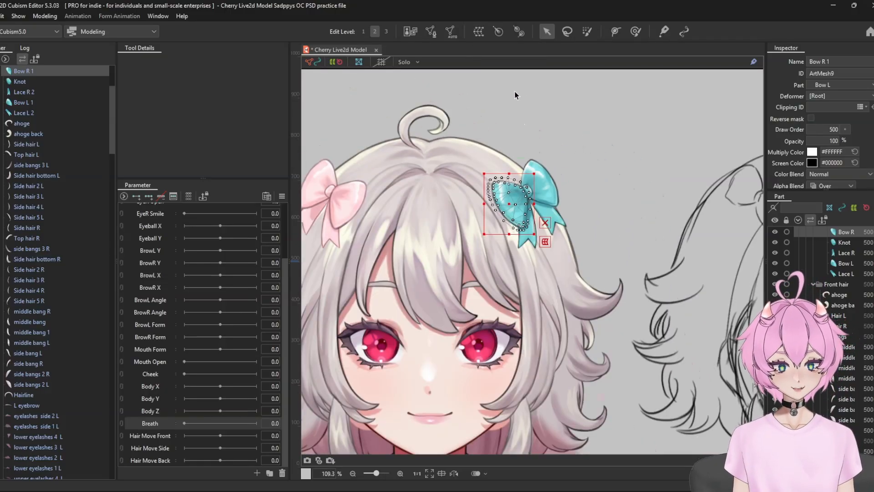
scroll(516, 95, "up", 6)
scroll(82, 223, "up", 4)
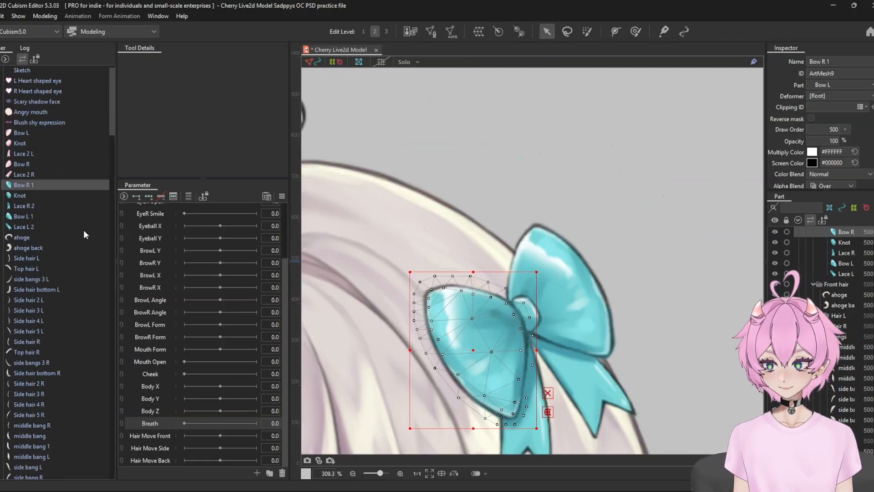
scroll(545, 239, "down", 6)
scroll(501, 236, "up", 4)
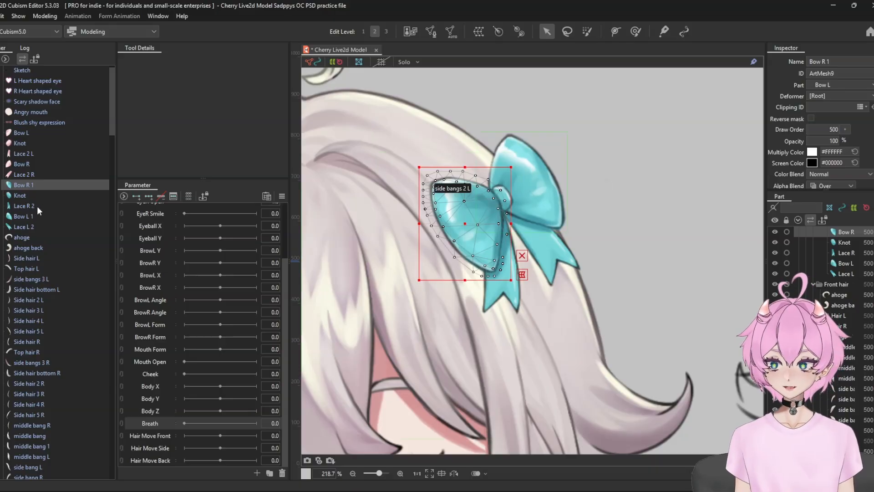
left_click(26, 228, "shift")
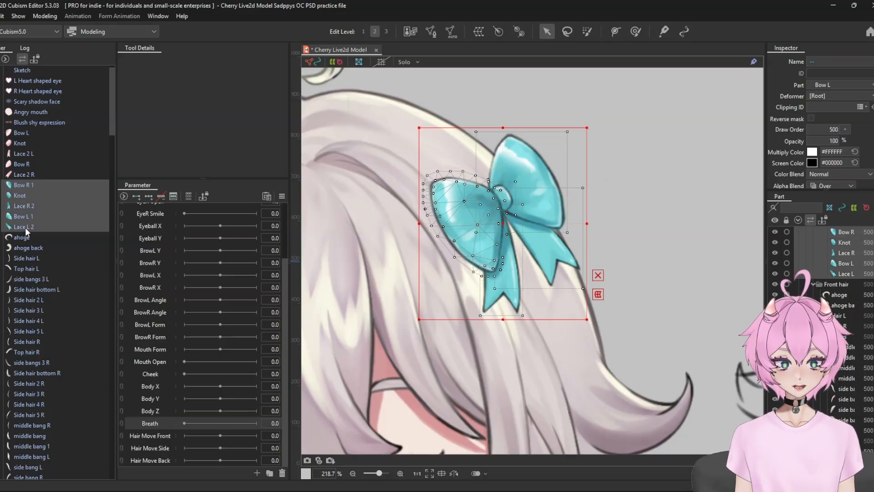
left_click(19, 185)
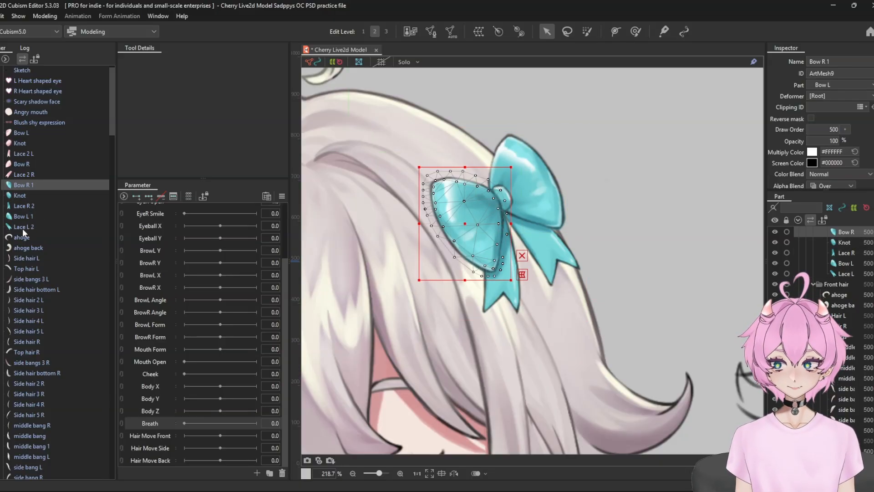
left_click(21, 228, "shift")
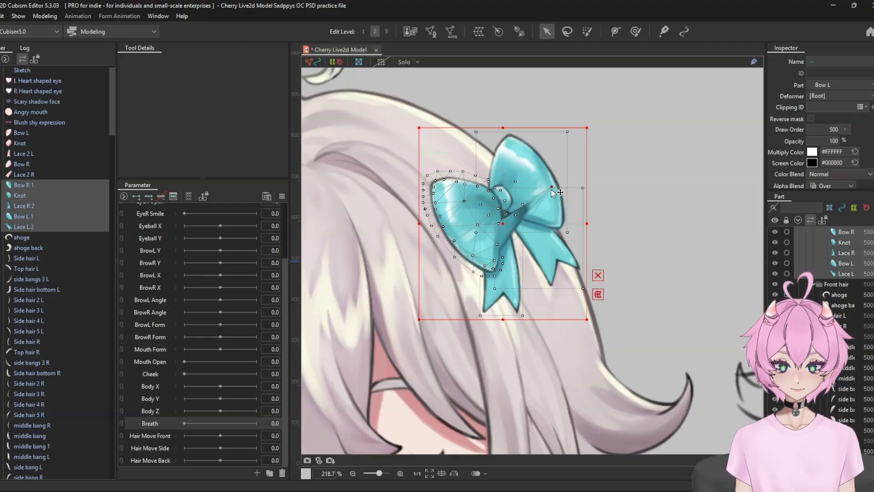
Step: Try moving the selected blue bow parts off the head towards the sketch, and undo the move
left_click(520, 212)
key("ctrl+z")
scroll(517, 269, "down", 3)
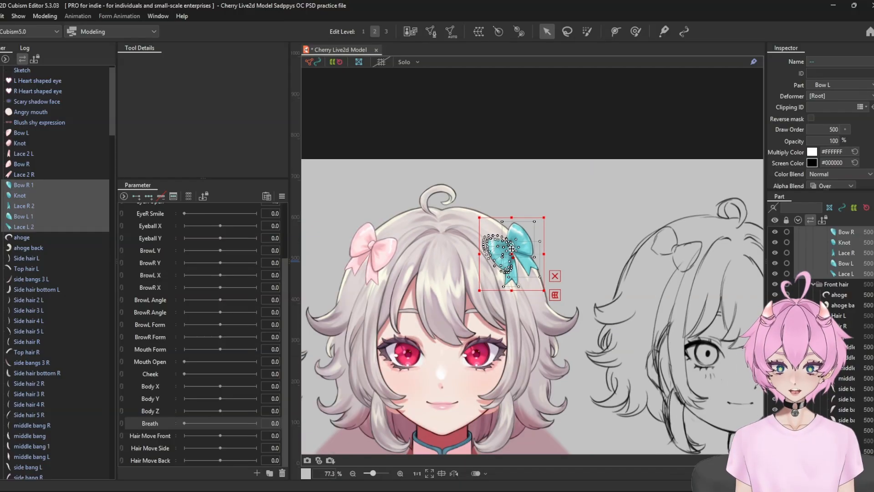
left_click_drag(511, 246, 619, 231)
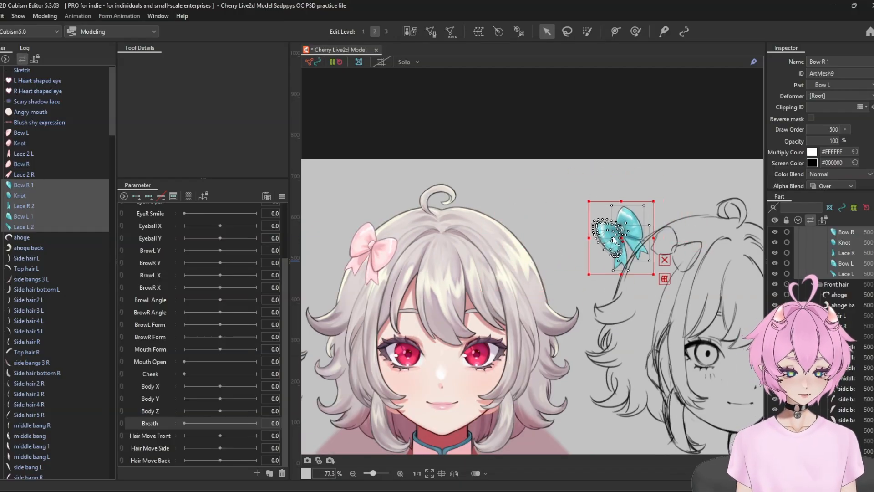
key("ctrl+z")
scroll(515, 247, "up", 3)
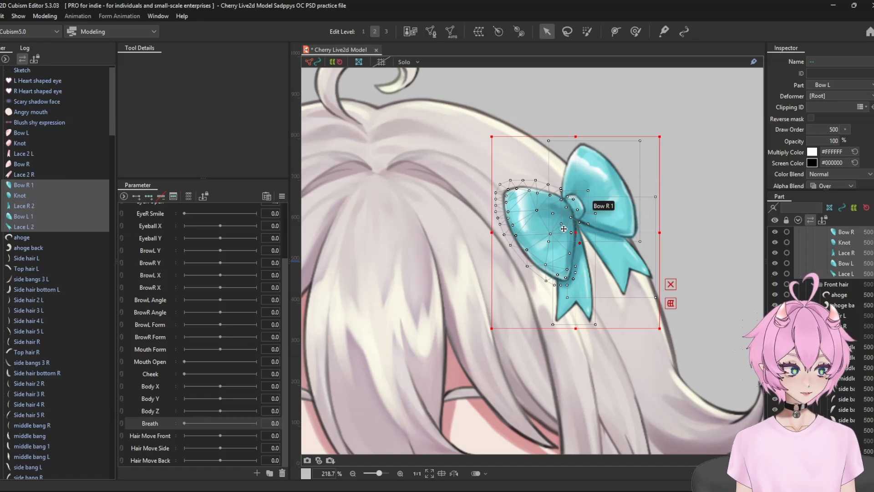
Step: Create a warp deformer named "tyest warp" as parent of the selected bow parts, with 5 × 5 warp and 2 × 2 Bezier divisions
left_click(474, 36)
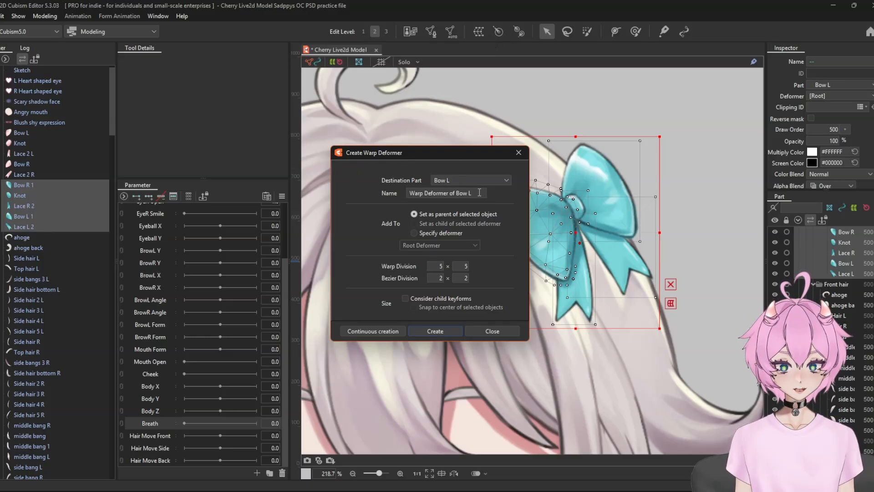
key("BackSpace")
key("BackSpace")
key("BackSpace")
key("BackSpace")
key("BackSpace")
key("BackSpace")
key("BackSpace")
key("BackSpace")
key("BackSpace")
key("BackSpace")
key("BackSpace")
key("BackSpace")
key("BackSpace")
key("BackSpace")
key("BackSpace")
key("BackSpace")
key("BackSpace")
key("BackSpace")
key("BackSpace")
key("BackSpace")
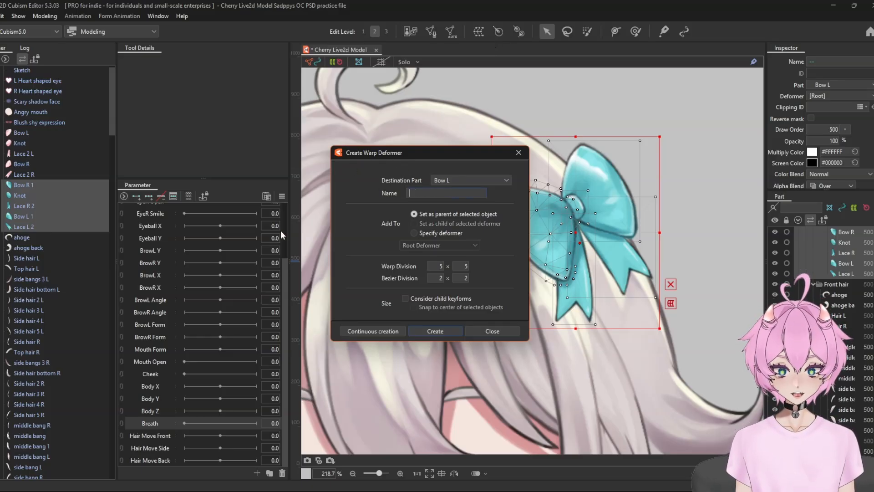
type("tyest warp")
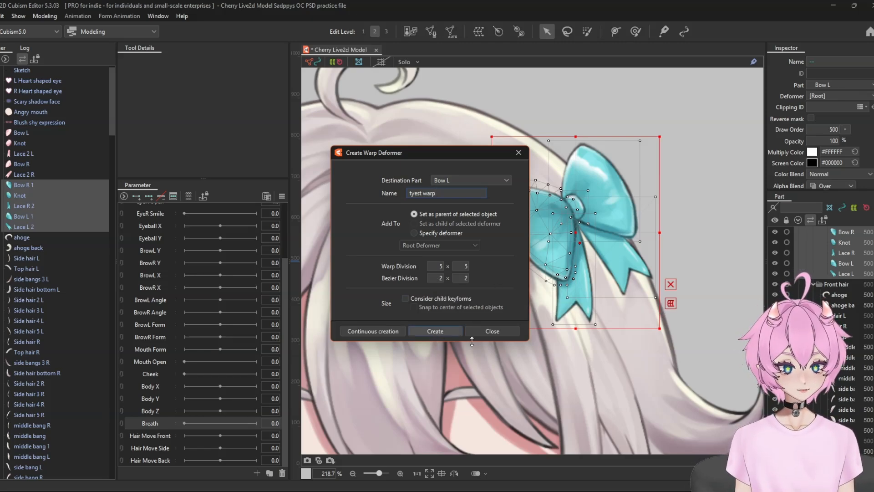
left_click(435, 331)
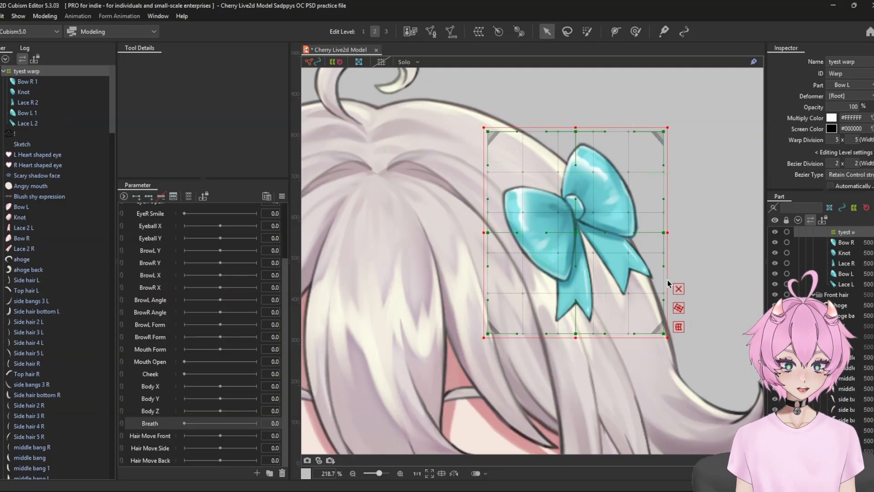
Step: Try moving the warp deformer's centre and then a grey grid point below it, undoing each change
left_click_drag(580, 235, 626, 248)
key("ctrl+z")
scroll(603, 223, "up", 3)
left_click_drag(577, 307, 560, 315)
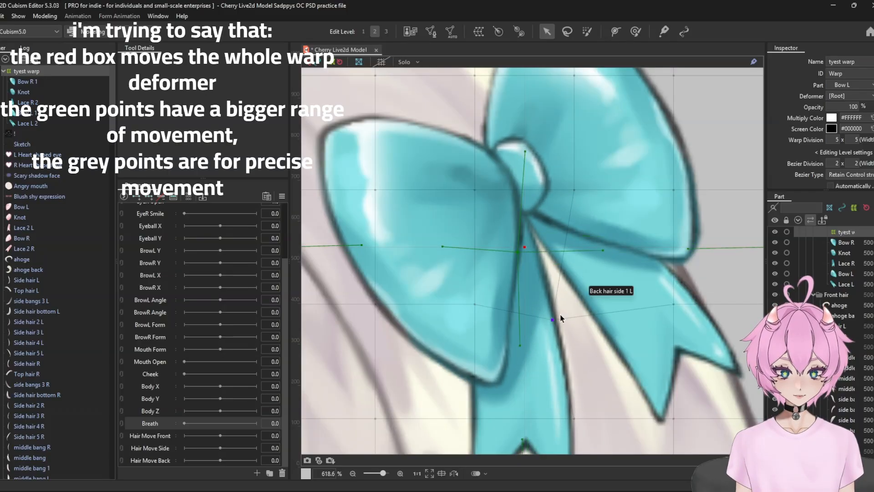
key("ctrl+z")
Step: Examine the warp deformer's red box, green Bezier points and grey grid points around the blue bow
scroll(573, 200, "down", 6)
scroll(600, 247, "up", 2)
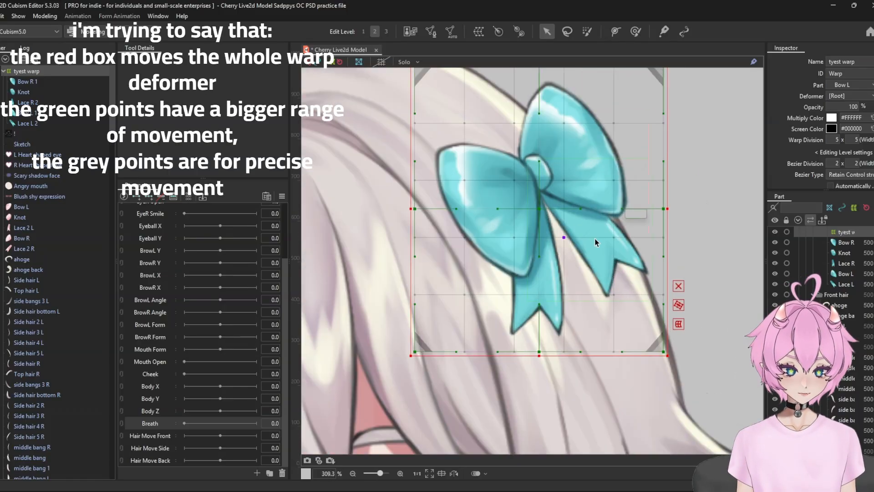
scroll(596, 278, "down", 2)
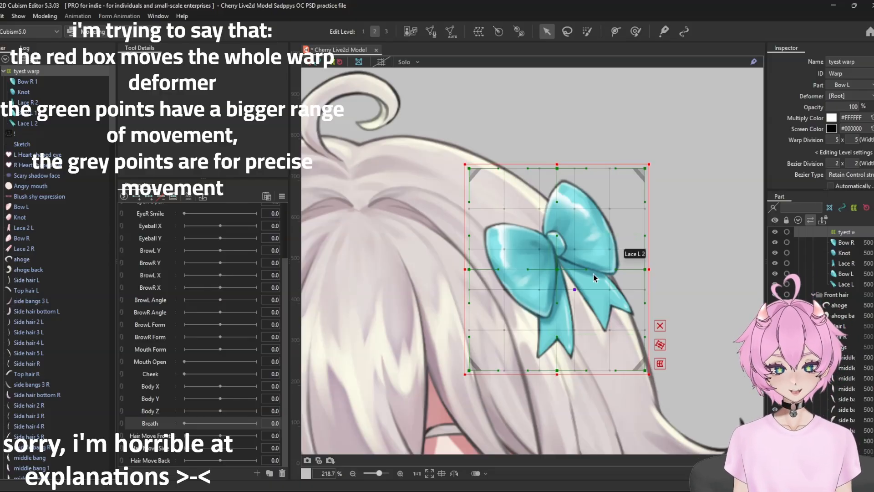
scroll(593, 274, "up", 2)
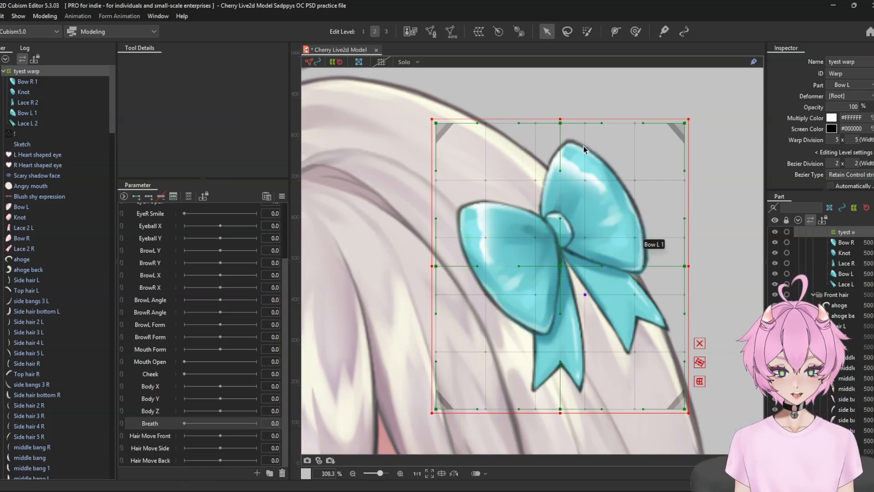
scroll(559, 268, "up", 2)
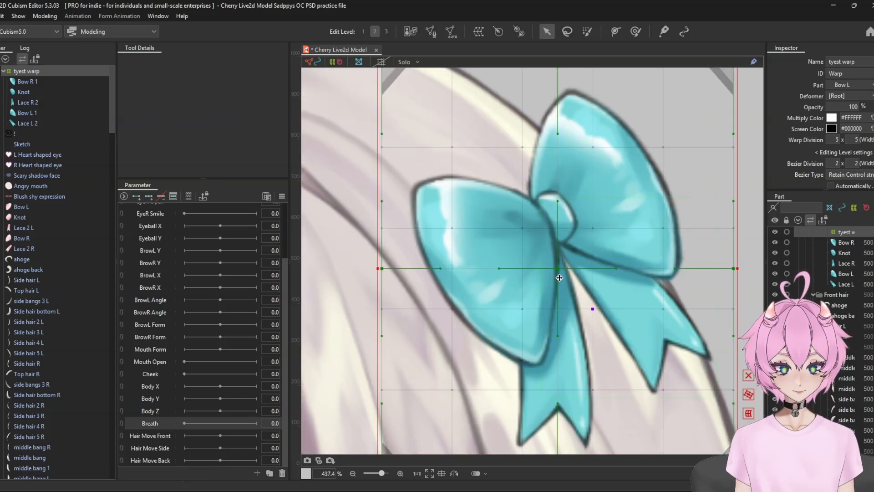
scroll(558, 268, "up", 10)
scroll(557, 200, "down", 6)
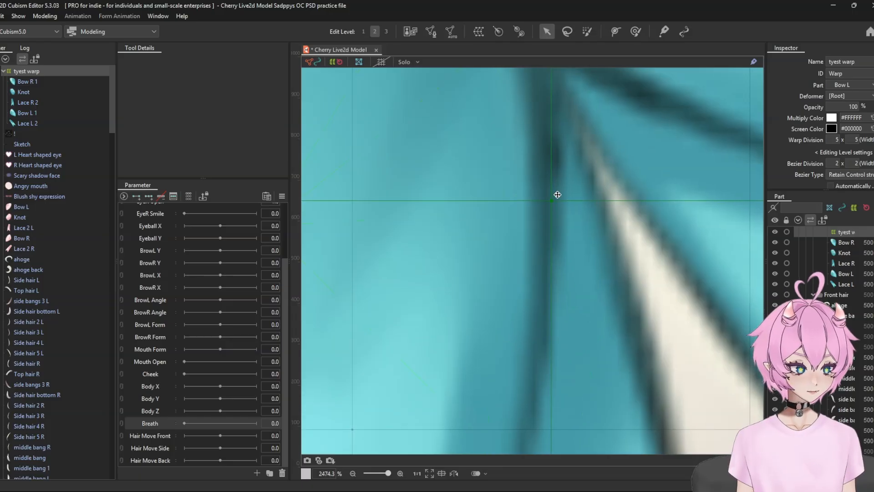
scroll(541, 286, "down", 8)
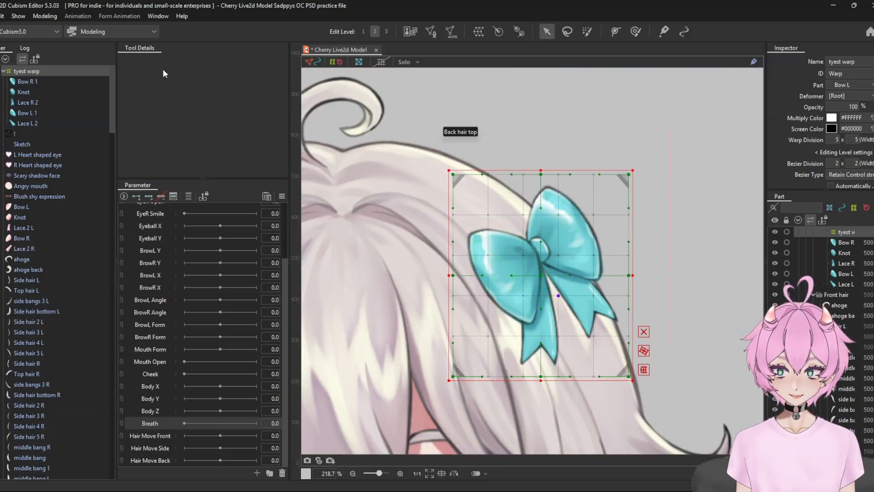
Step: Search the keyboard shortcut settings for "warp"
left_click(22, 16)
mouse_move(1, 18)
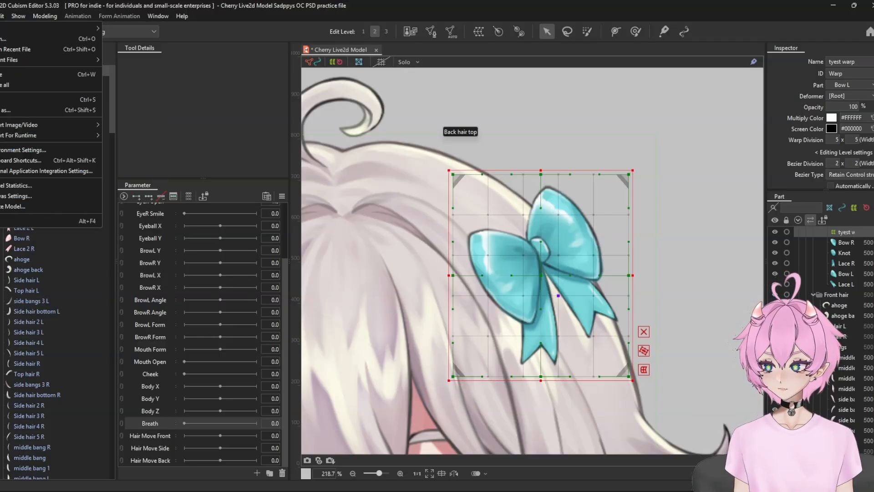
left_click(17, 160)
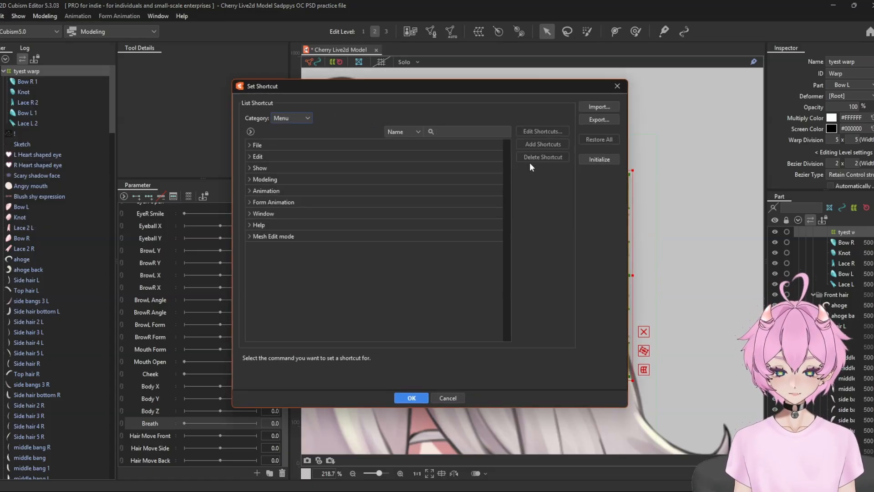
type("warp")
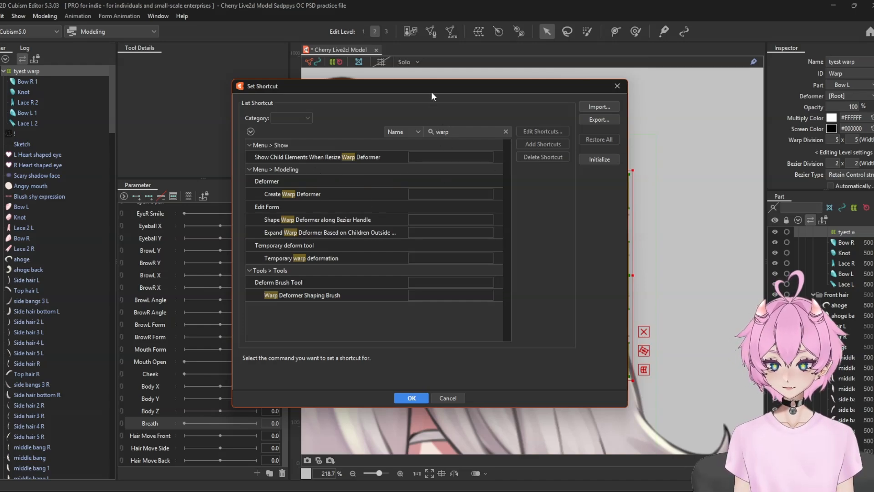
Step: Clear the shortcut search, review the shortcuts for the Show commands, and close the shortcut settings
left_click_drag(420, 88, 535, 98)
left_click(622, 142)
scroll(431, 300, "down", 1)
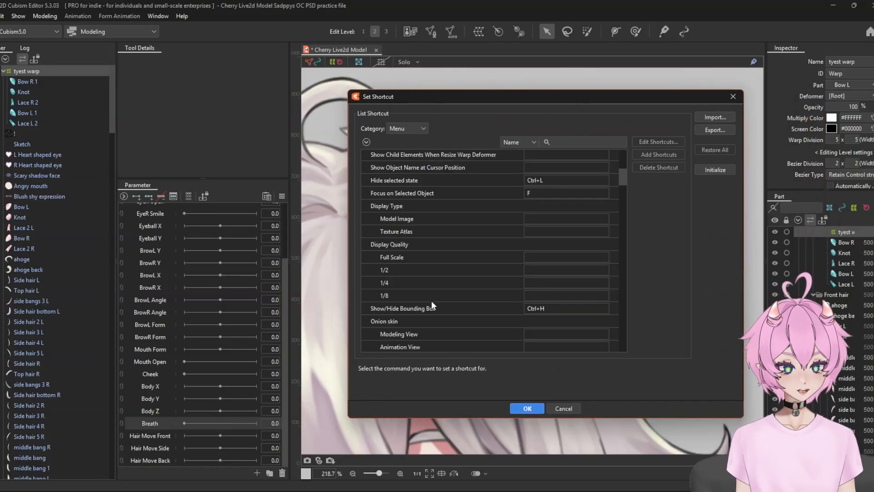
scroll(487, 313, "up", 1)
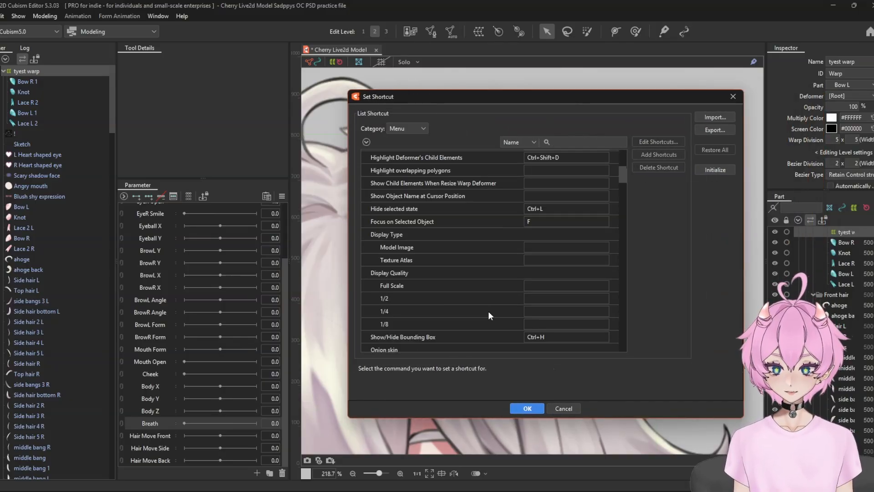
left_click_drag(565, 109, 239, 97)
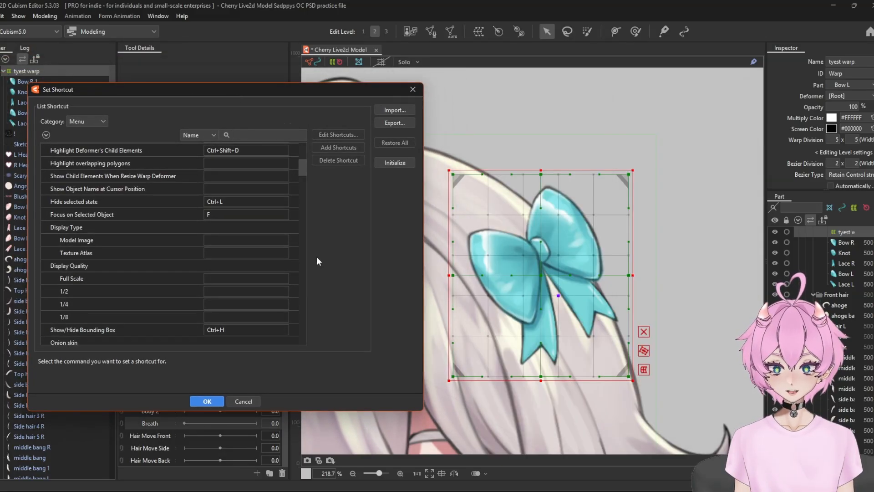
scroll(83, 190, "up", 5)
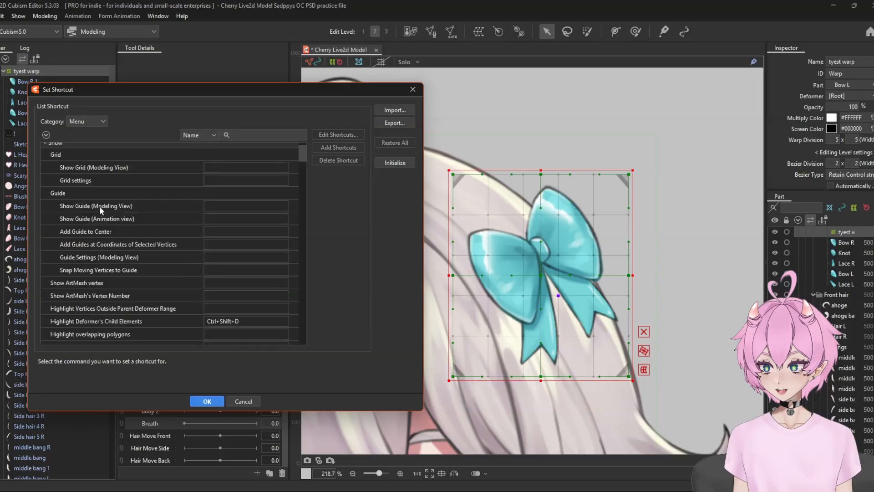
scroll(89, 184, "down", 5)
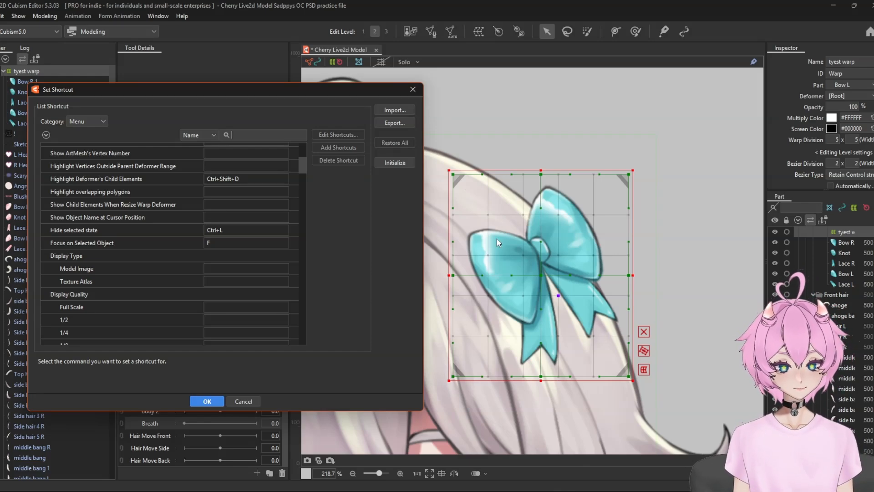
scroll(211, 243, "down", 2)
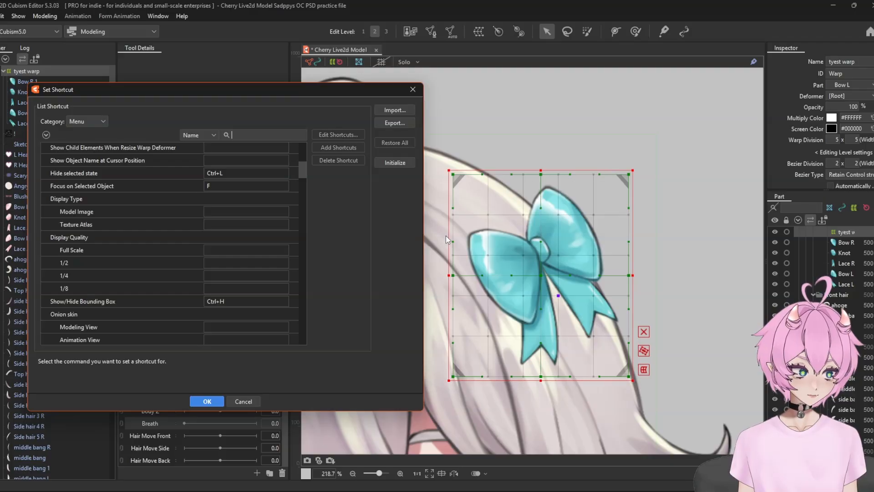
left_click(413, 89)
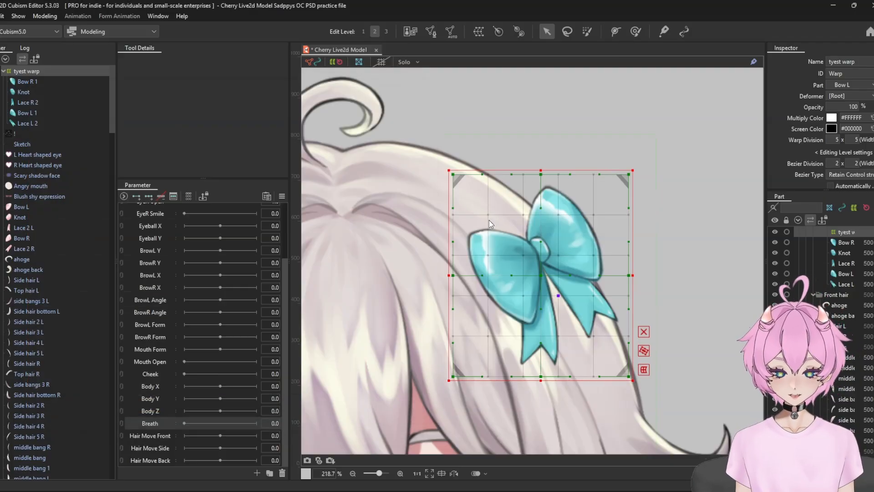
Step: Hide the bounding box, and try moving the warp deformer's centre point in two directions, undoing each move
left_click_drag(530, 320, 545, 300)
scroll(545, 300, "up", 2)
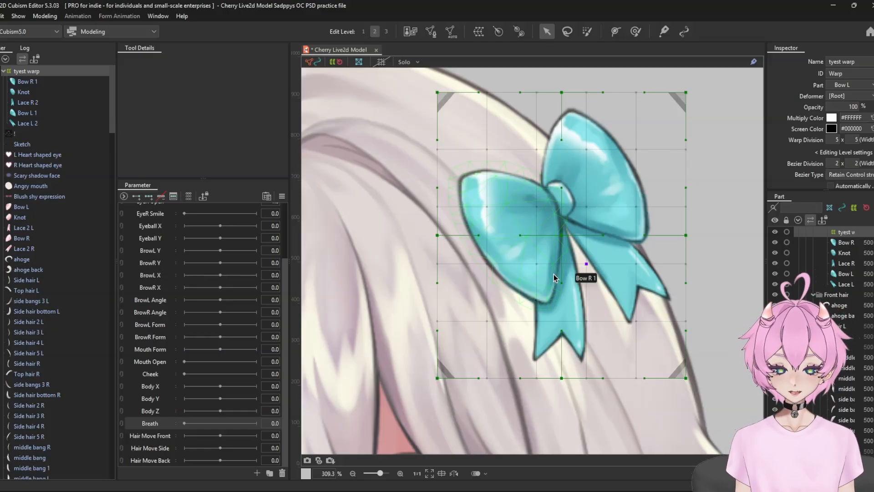
scroll(556, 273, "up", 8)
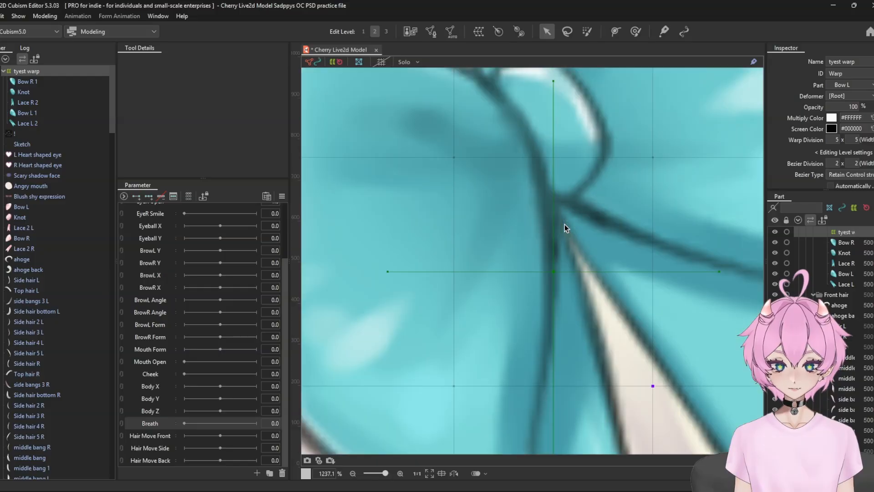
scroll(550, 269, "down", 8)
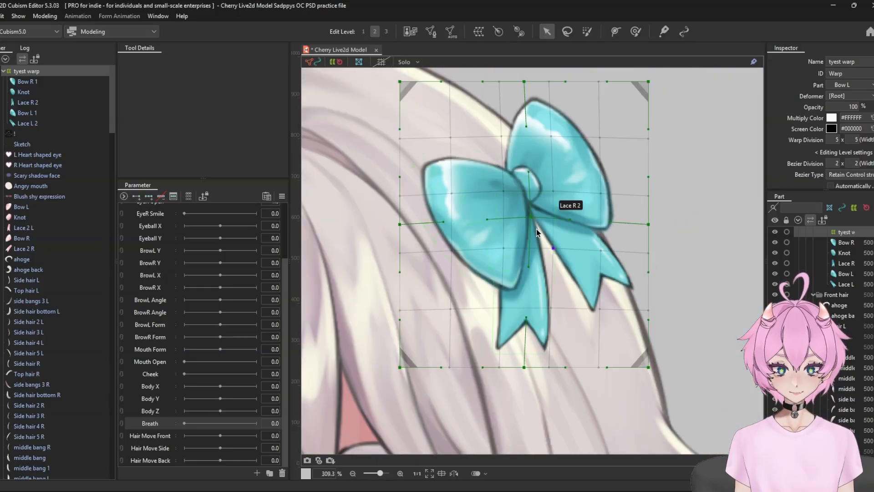
left_click_drag(531, 217, 551, 211)
key("ctrl+z")
key("ctrl+z")
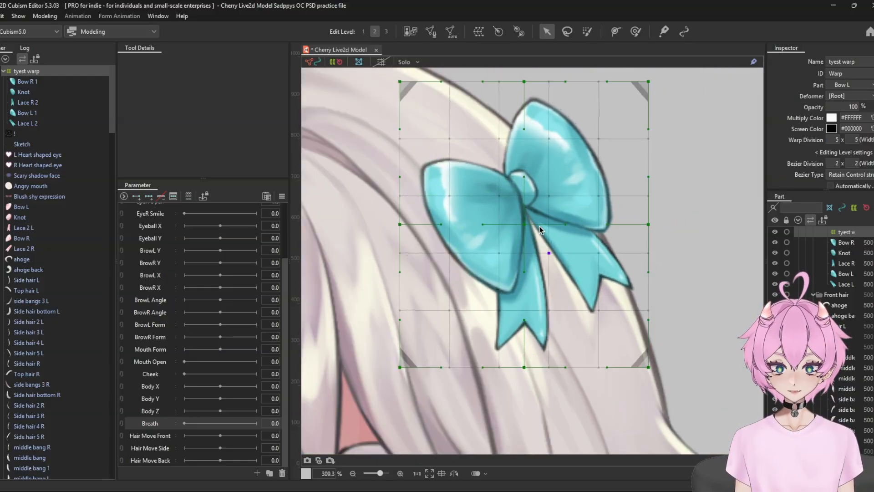
left_click_drag(522, 225, 562, 248)
key("ctrl+z")
key("ctrl+z")
Step: Turn on Hide selected state to view the blue bow on the head without the deformer overlay
scroll(568, 326, "down", 2)
left_click_drag(540, 365, 601, 267)
key("ctrl+t")
scroll(601, 268, "down", 8)
scroll(621, 297, "up", 6)
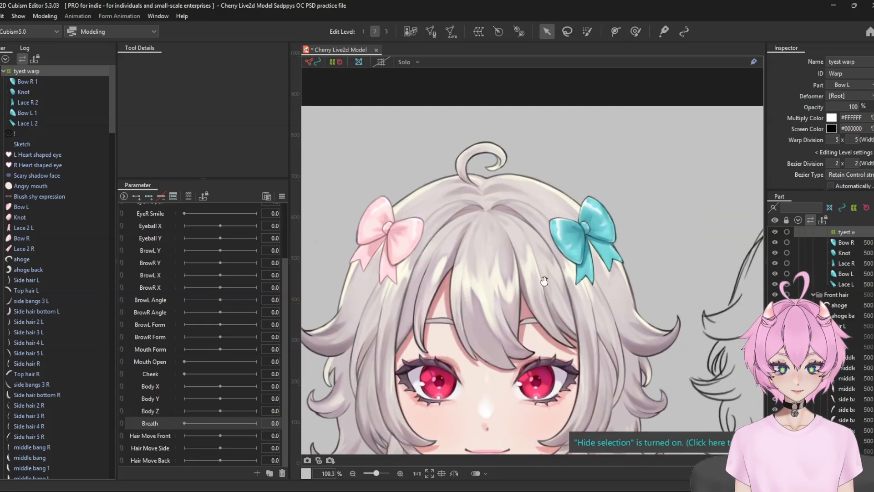
Step: Check the full character and the head without the deformer overlay, and turn Hide selected state off again
scroll(567, 263, "down", 6)
scroll(520, 177, "down", 4)
scroll(520, 178, "down", 2)
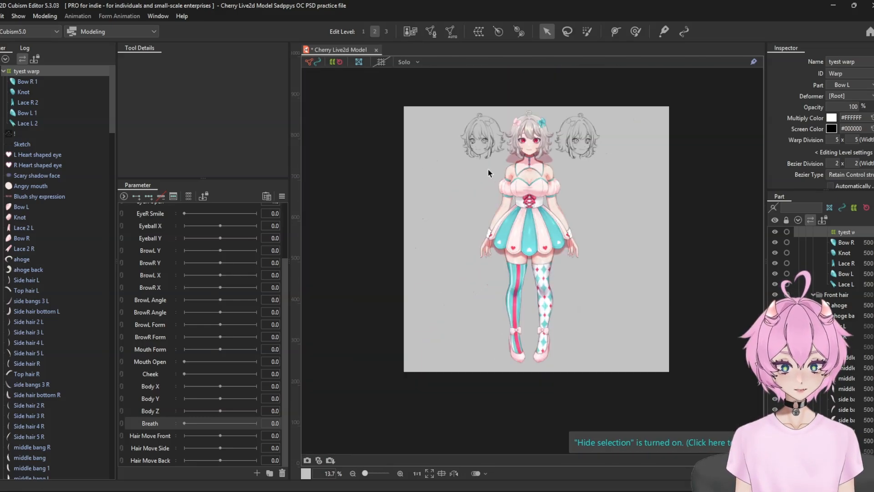
scroll(535, 117, "up", 5)
left_click_drag(560, 216, 562, 279)
scroll(561, 279, "up", 2)
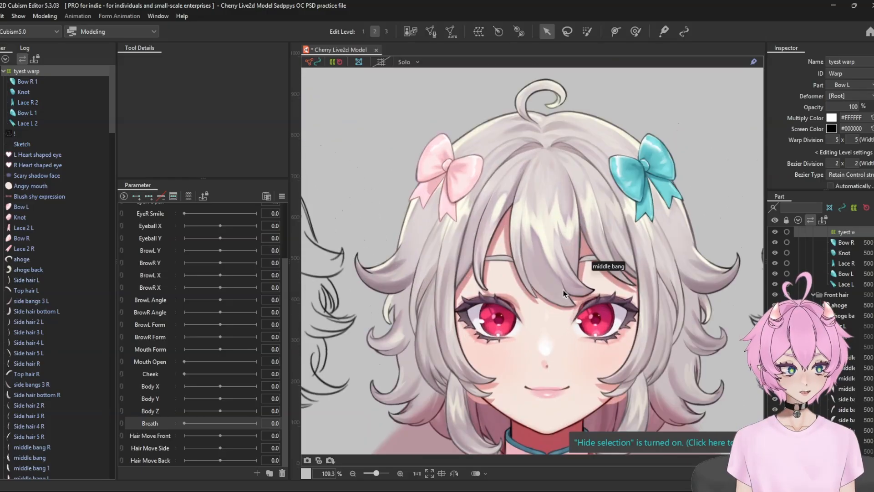
scroll(224, 361, "up", 3)
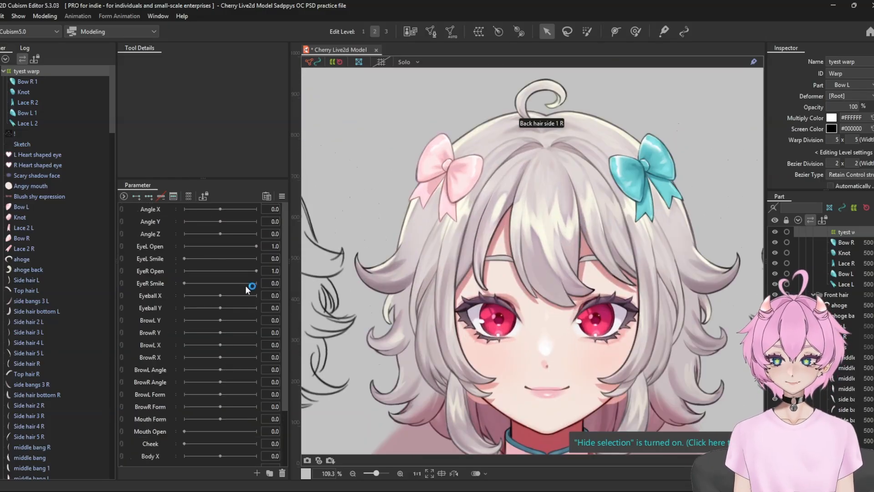
scroll(230, 299, "down", 3)
scroll(252, 318, "up", 3)
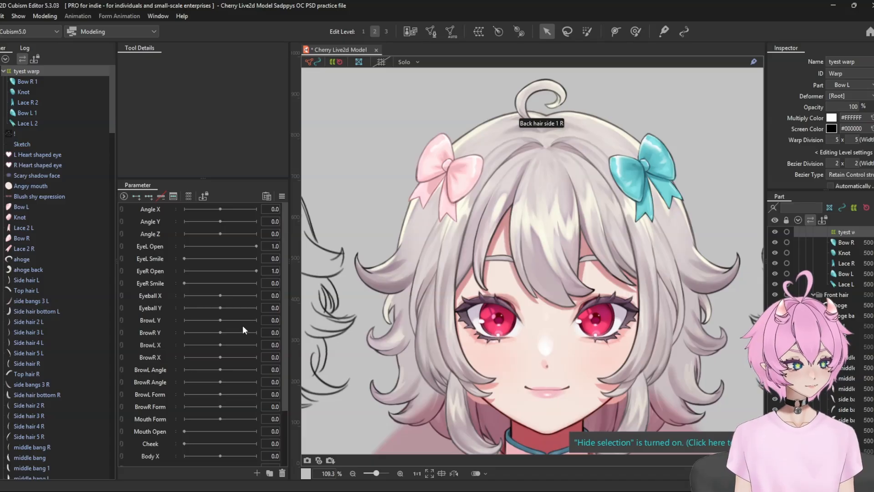
key("ctrl+h")
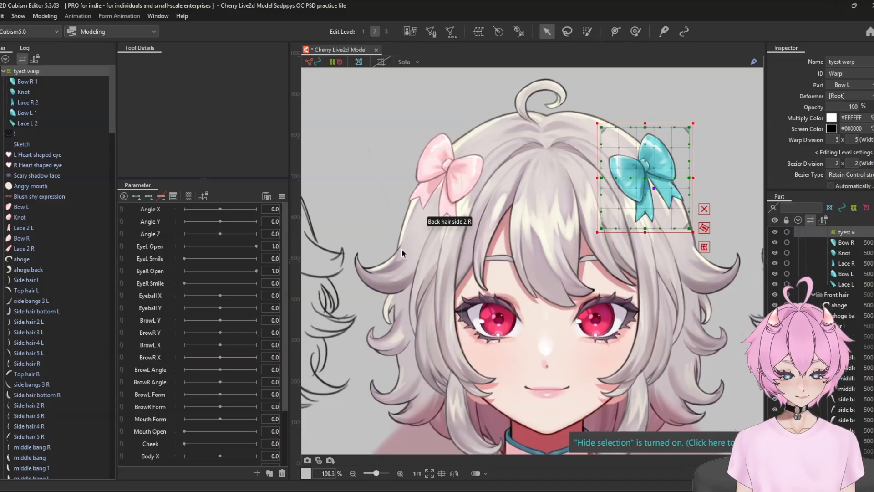
Step: Examine the part hierarchy of the model, from the Expressions and Head folders down to the Background
scroll(542, 248, "down", 2)
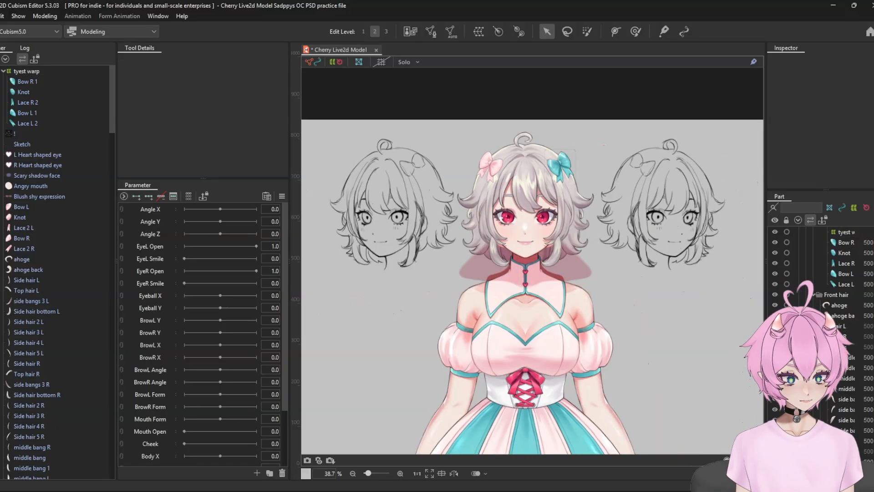
scroll(843, 371, "up", 5)
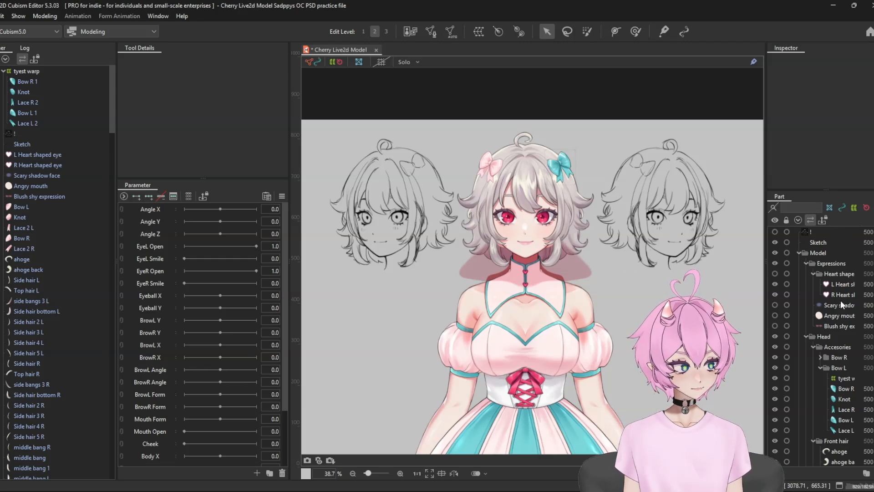
scroll(846, 289, "down", 6)
scroll(846, 289, "down", 2)
scroll(841, 365, "up", 8)
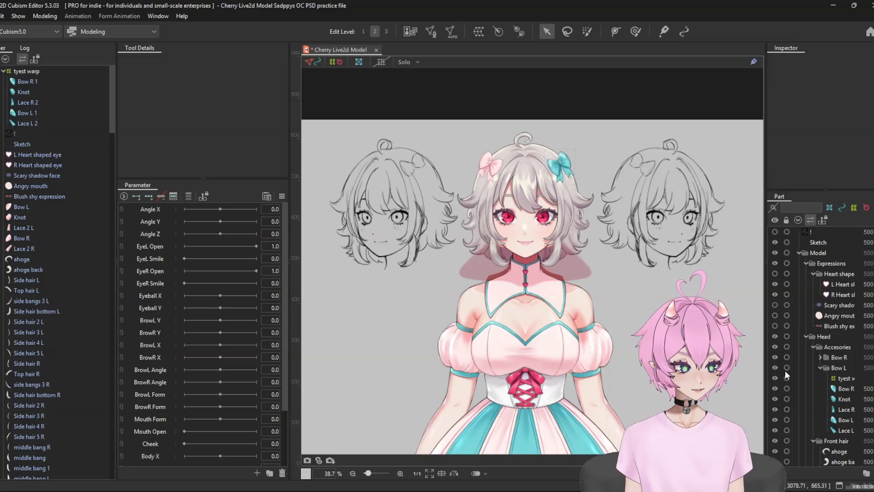
scroll(829, 325, "down", 10)
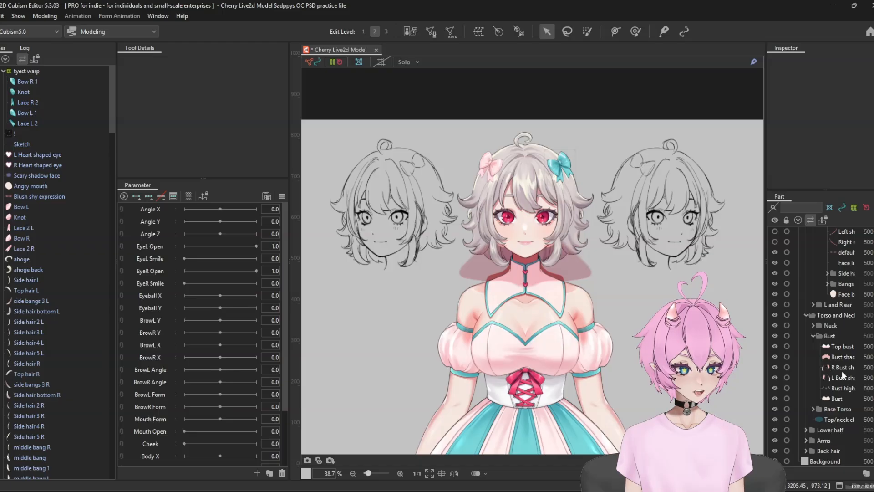
scroll(835, 367, "up", 10)
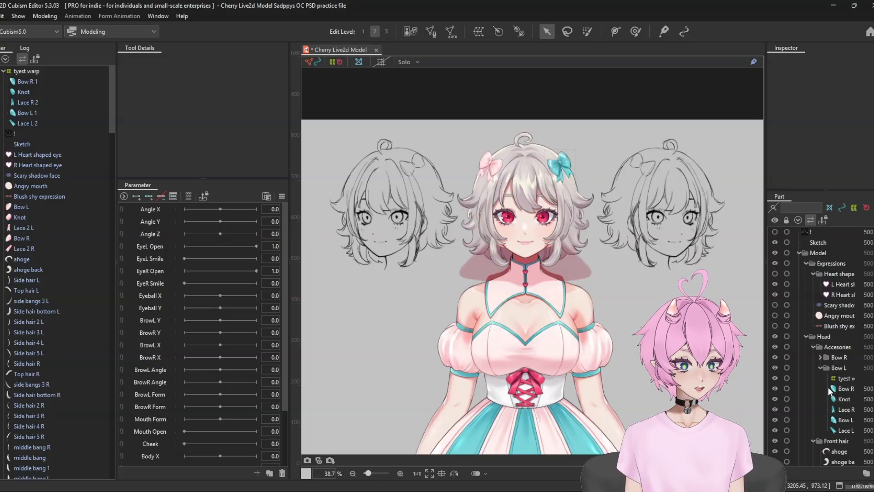
scroll(846, 373, "down", 5)
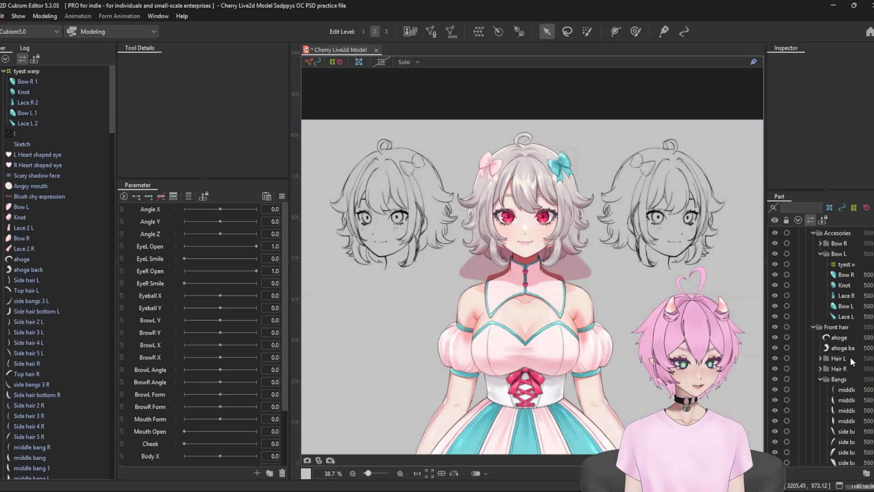
scroll(522, 152, "up", 5)
scroll(523, 151, "down", 2)
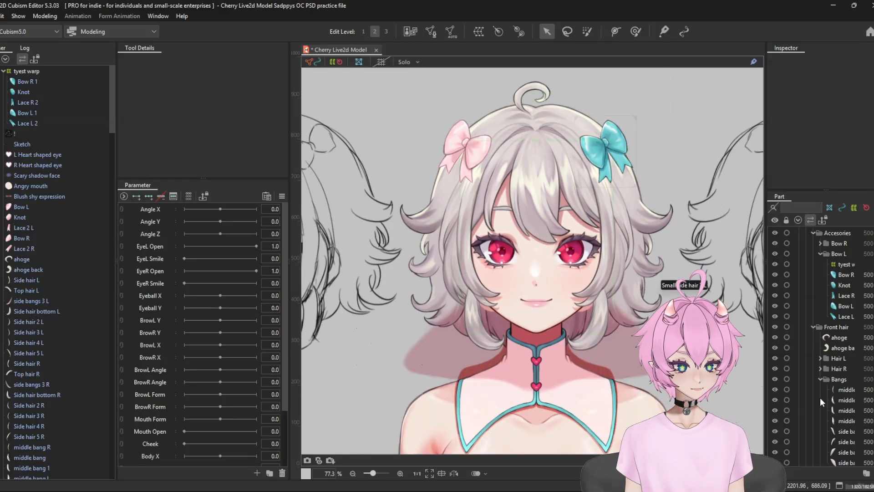
Step: Try moving the middle bang ArtMesh from the Bangs folder to the end of the Face folder, and undo the move
scroll(820, 378, "down", 2)
left_click(541, 215)
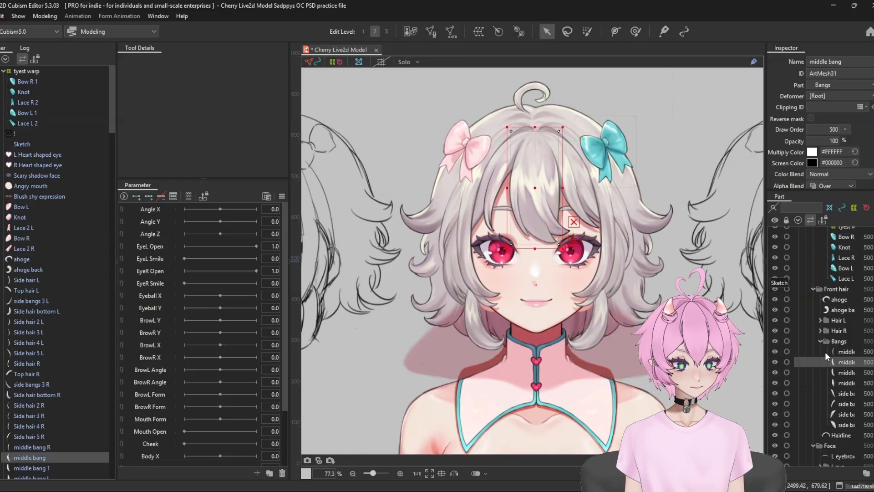
scroll(544, 237, "up", 2)
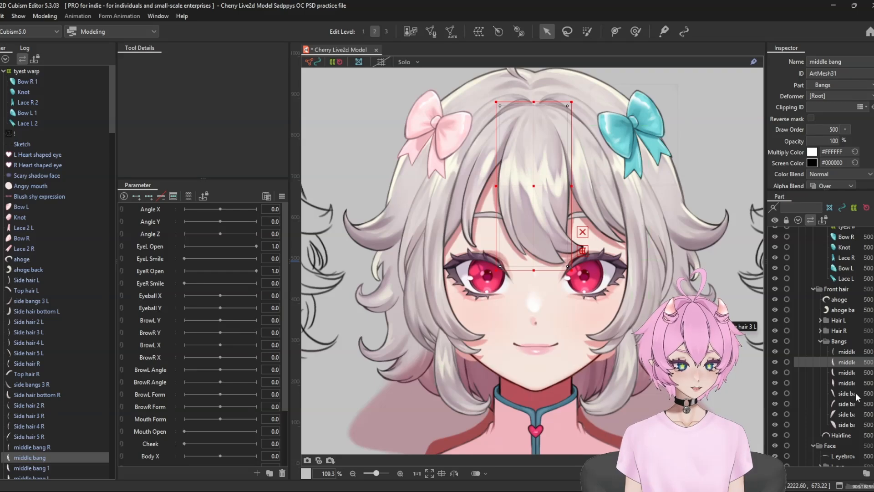
scroll(853, 391, "down", 3)
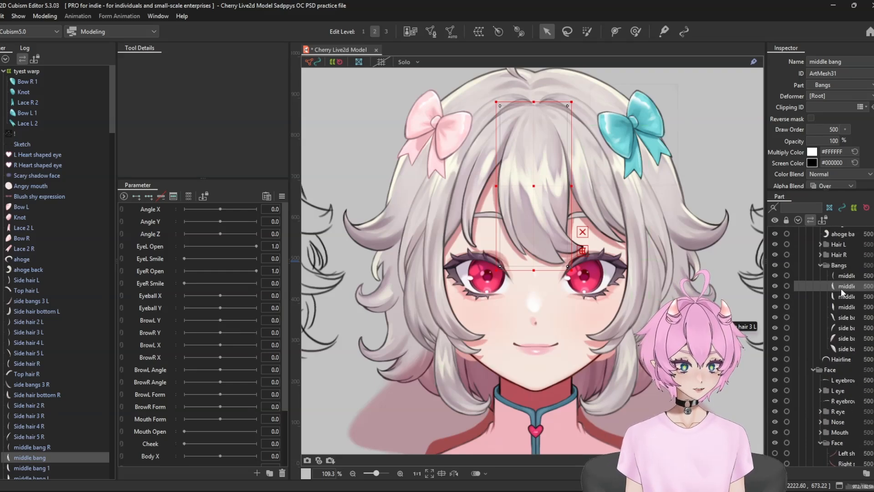
scroll(853, 364, "down", 6)
mouse_move(845, 371)
left_mouse_down()
mouse_move(854, 333)
mouse_move(846, 367)
left_mouse_up()
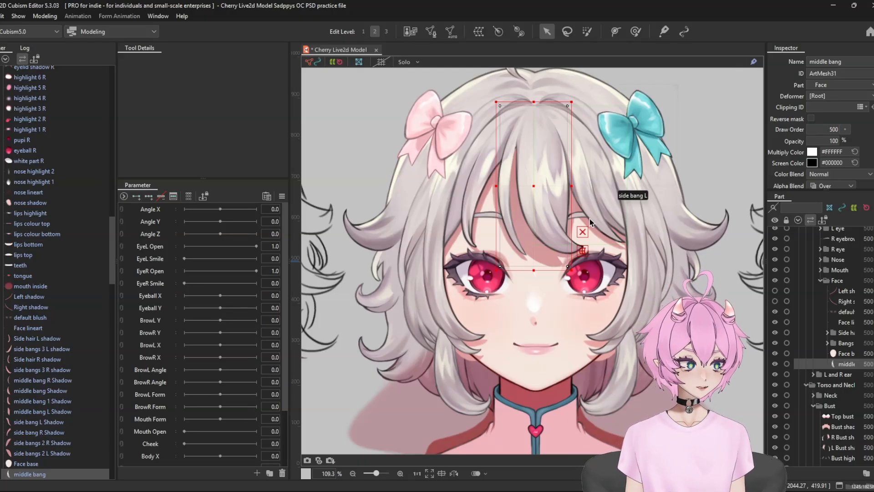
key("ctrl+z")
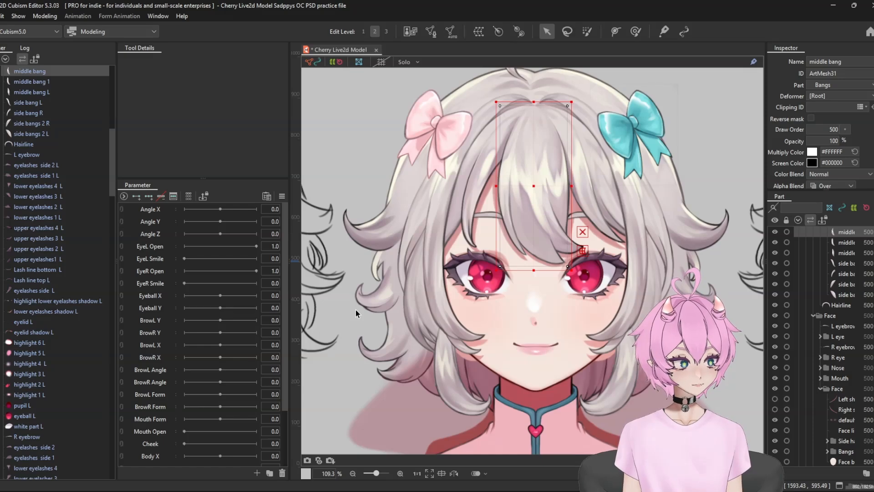
Step: Select the tyest warp deformer inside the Bow L part folder and look at its grid around the blue bow
scroll(585, 246, "down", 5)
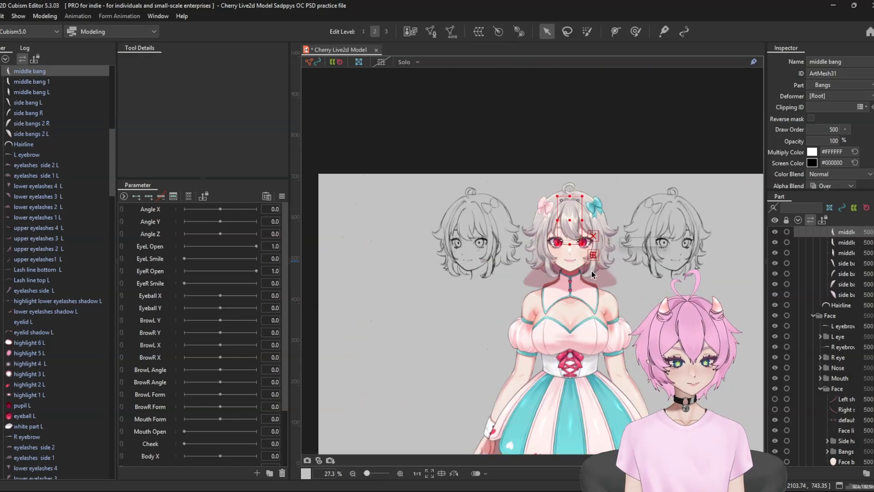
scroll(655, 241, "up", 3)
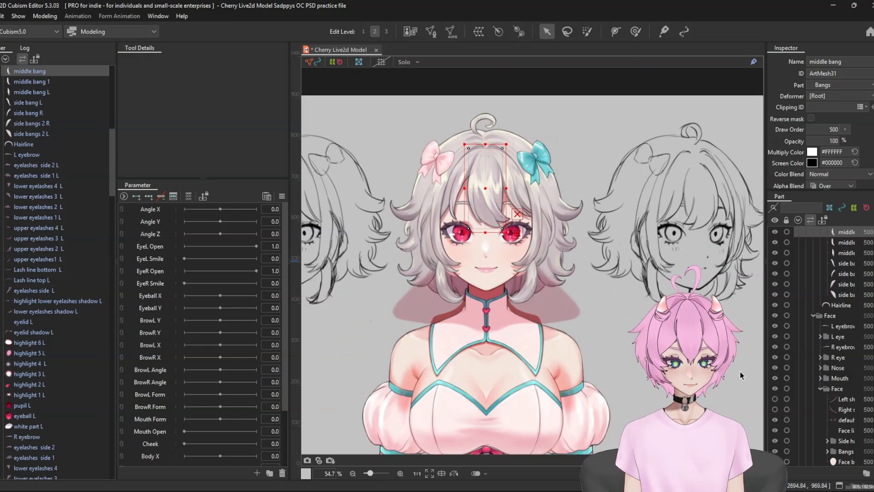
scroll(871, 382, "up", 5)
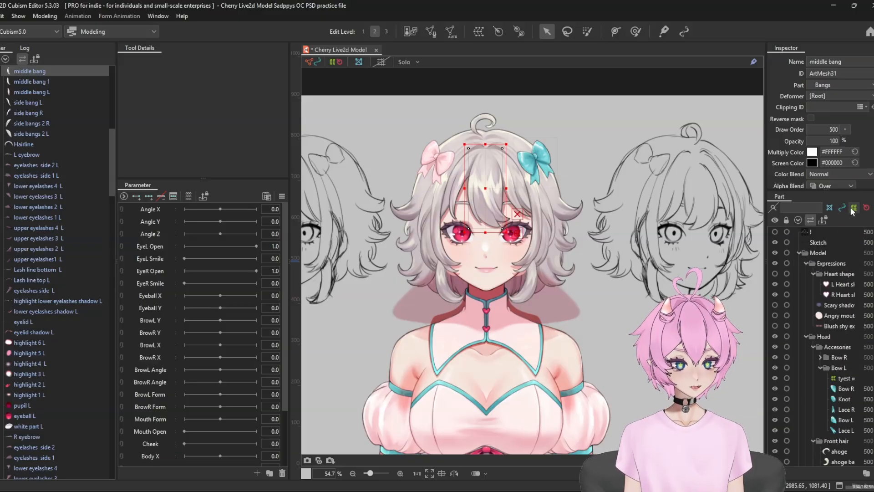
scroll(828, 346, "down", 1)
left_click(844, 340)
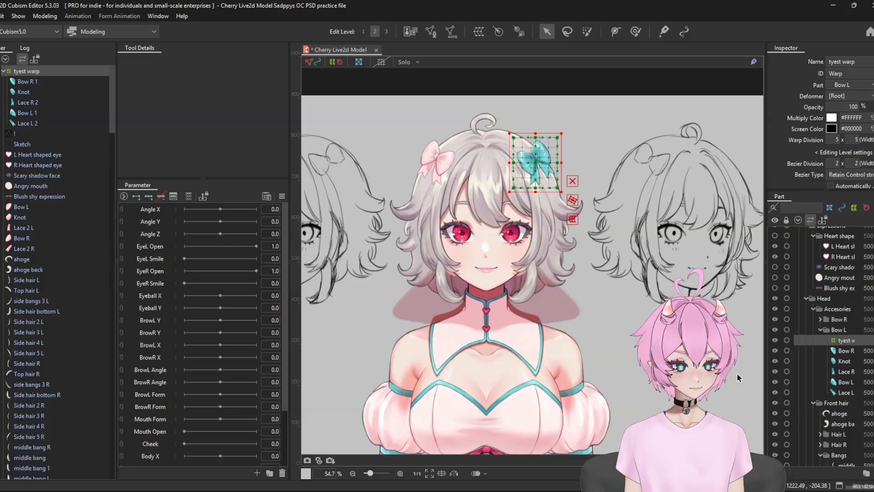
scroll(537, 159, "up", 2)
scroll(537, 159, "up", 4)
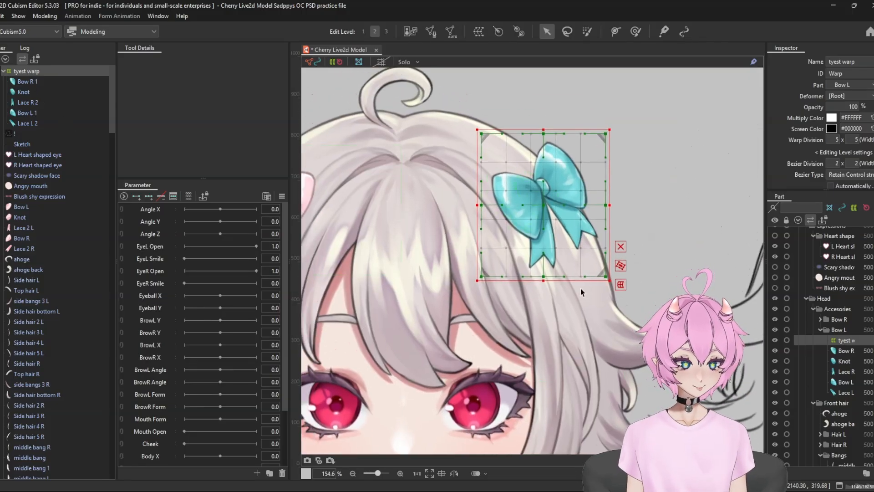
Step: Hide the deformers in the part list and show them again, repeating the toggle to compare the Bow L folder
left_click(854, 209)
left_click(854, 211)
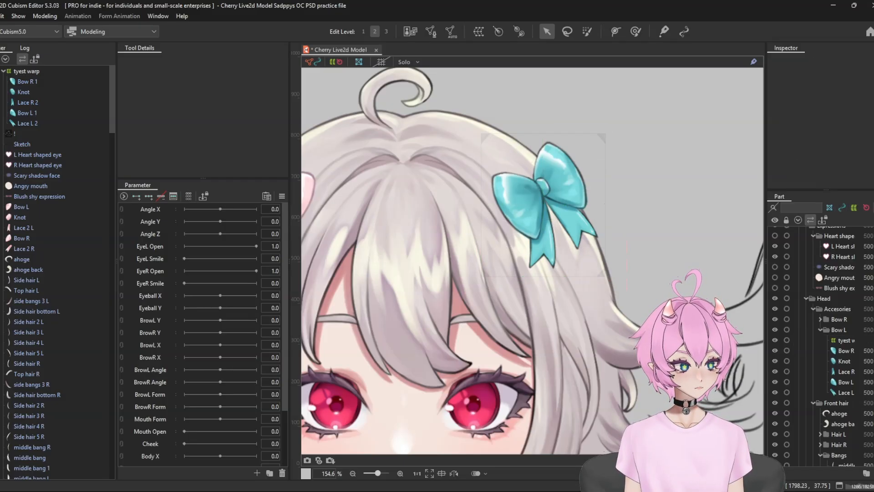
left_click(855, 209)
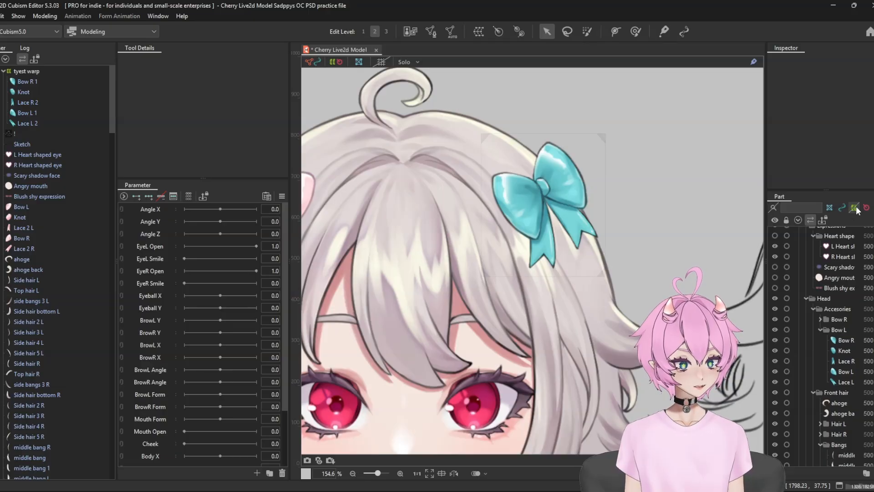
left_click(855, 209)
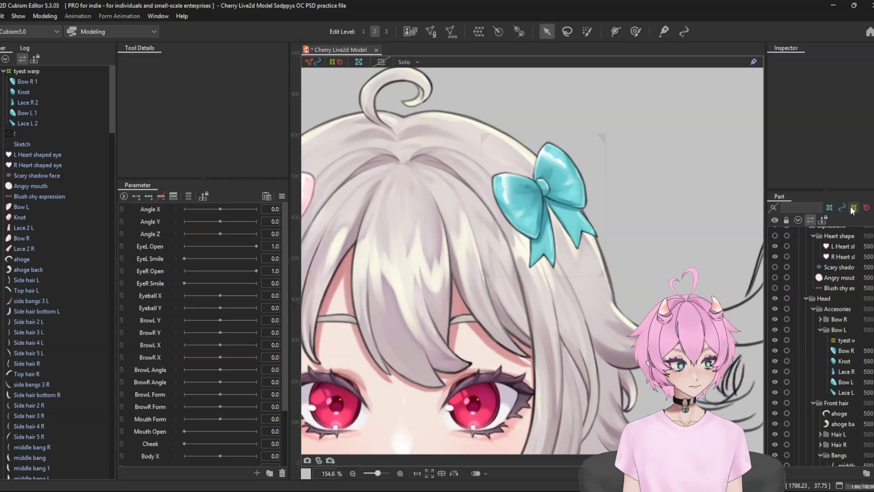
left_click(855, 212)
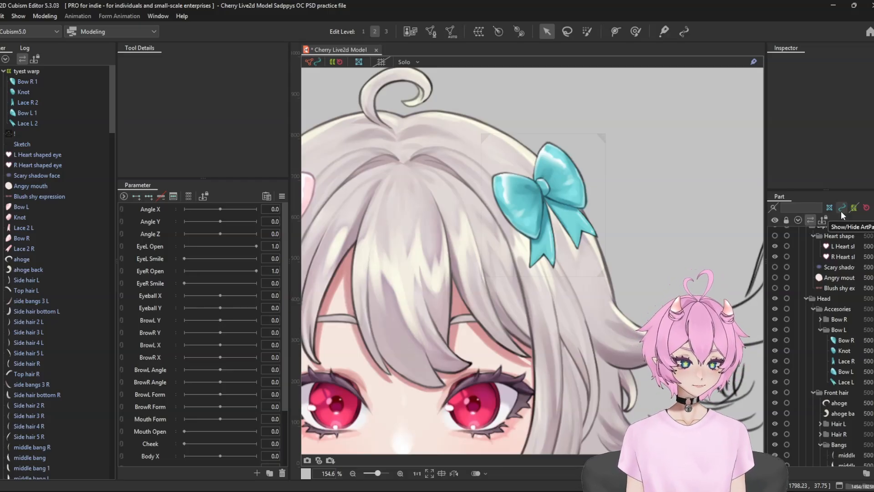
left_click(854, 211)
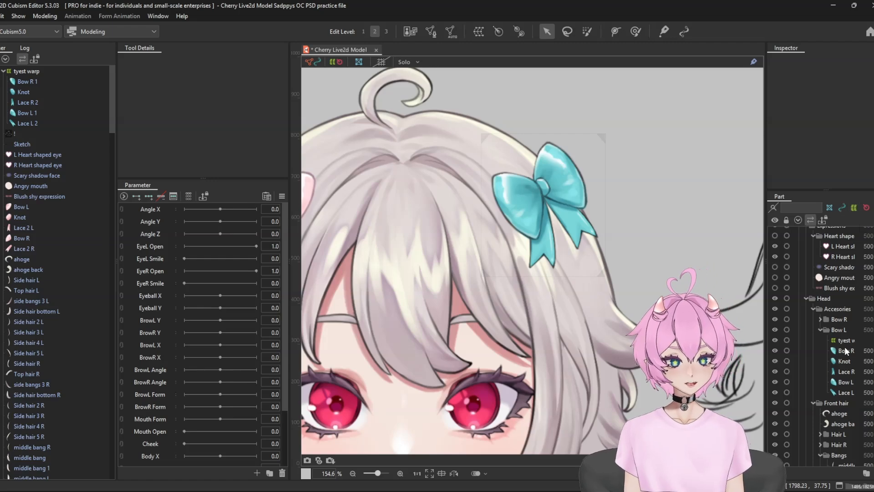
scroll(844, 380, "down", 6)
scroll(843, 380, "up", 6)
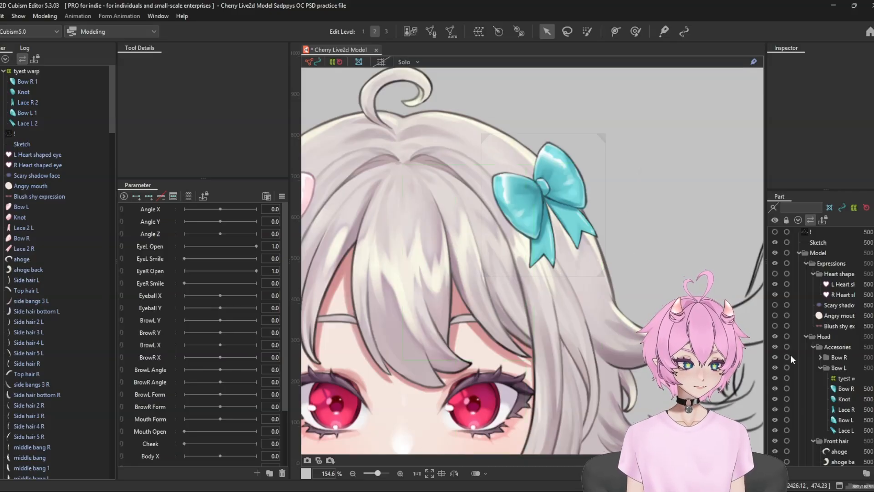
scroll(592, 273, "down", 3)
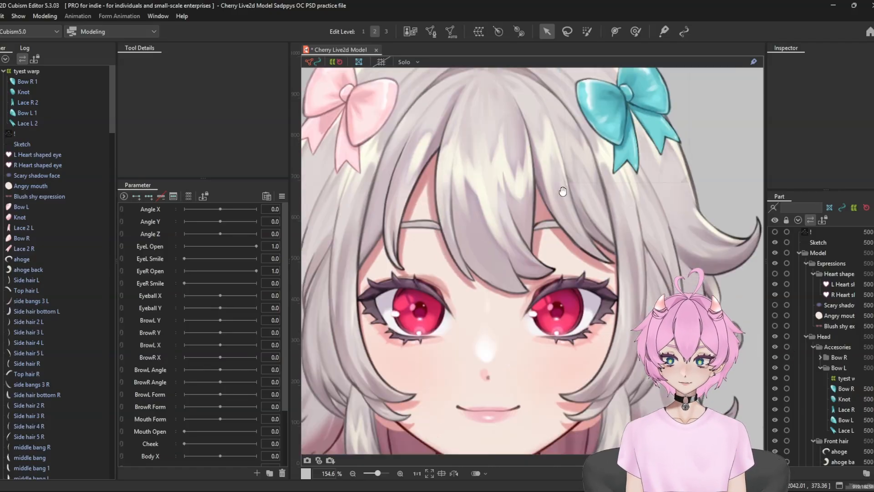
scroll(524, 253, "down", 2)
scroll(542, 243, "up", 2)
scroll(562, 234, "down", 2)
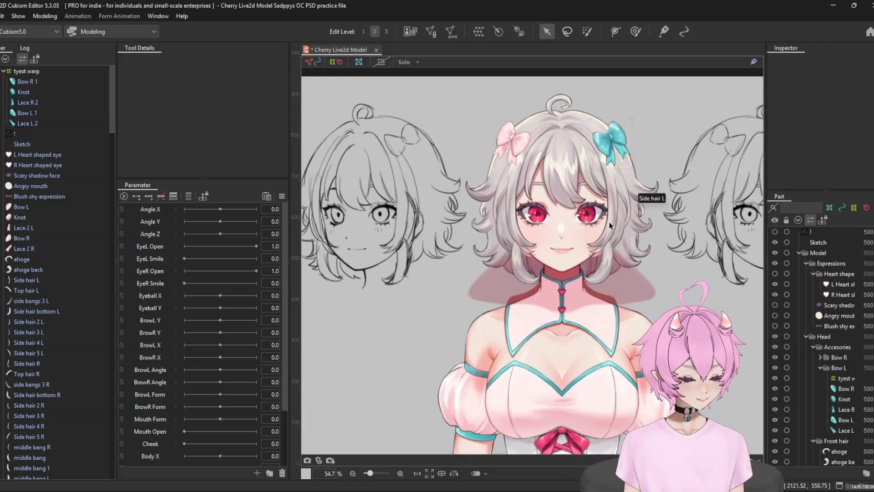
scroll(520, 241, "down", 3)
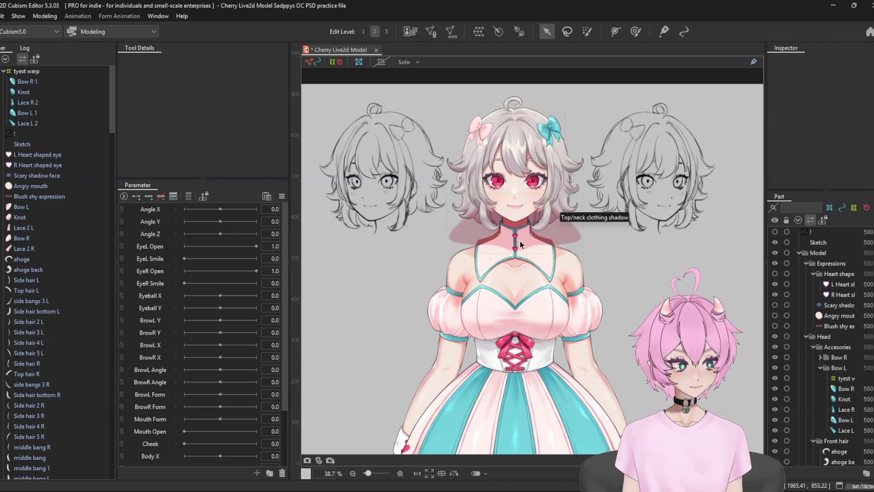
Step: Open the Physics Settings for the model and inspect the character preview up close and from farther away
left_click(48, 16)
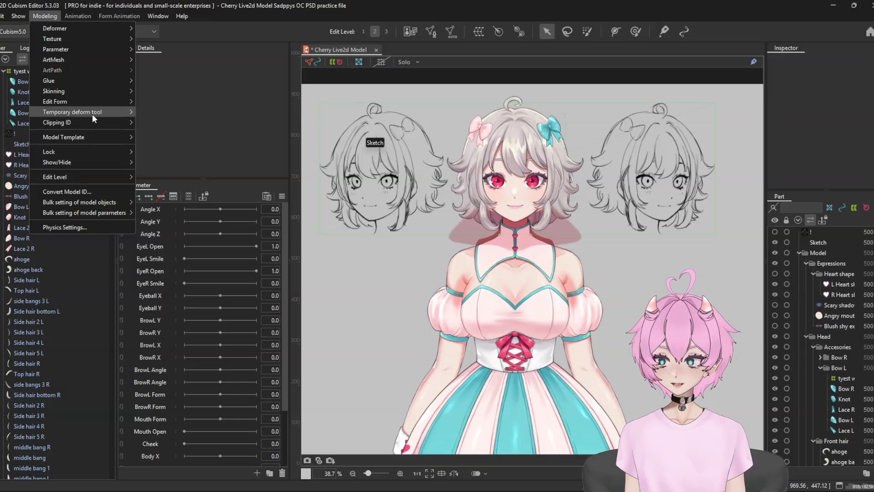
left_click(71, 227)
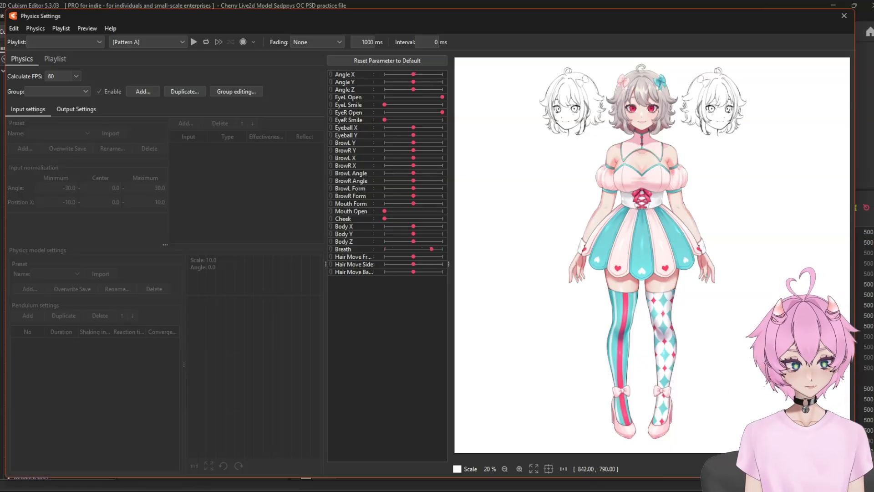
scroll(636, 110, "up", 5)
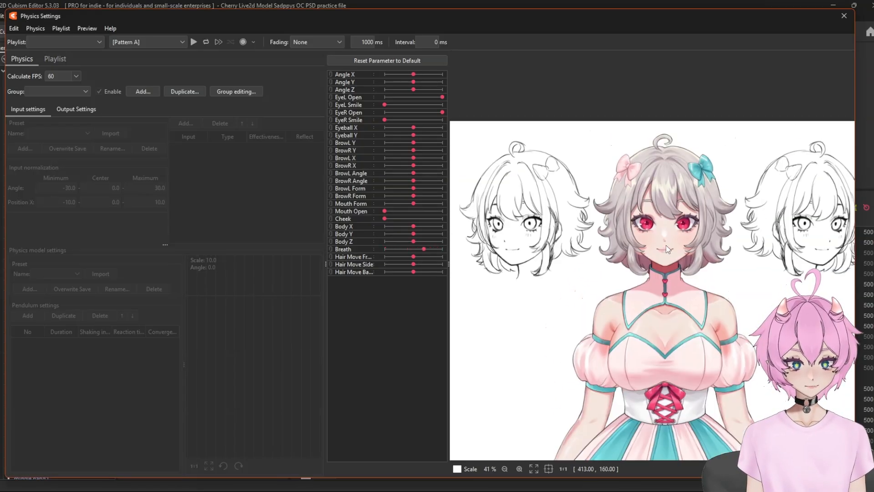
scroll(646, 260, "down", 5)
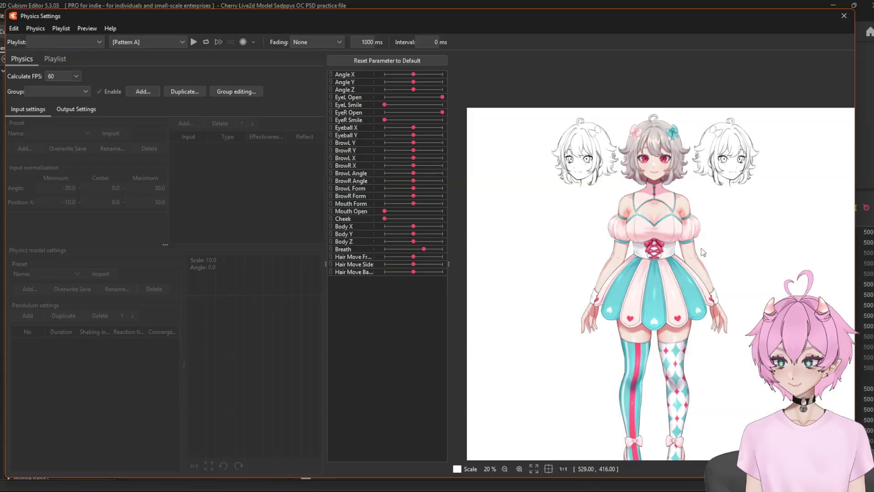
Step: Examine the character's face, hair and outfit in the physics preview at several magnifications
scroll(657, 167, "up", 4)
scroll(662, 358, "up", 2)
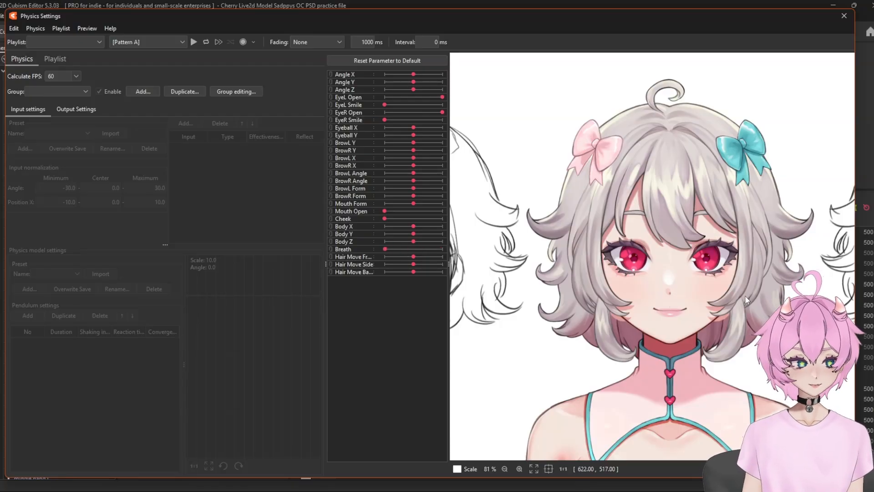
scroll(613, 323, "down", 4)
scroll(637, 273, "up", 1)
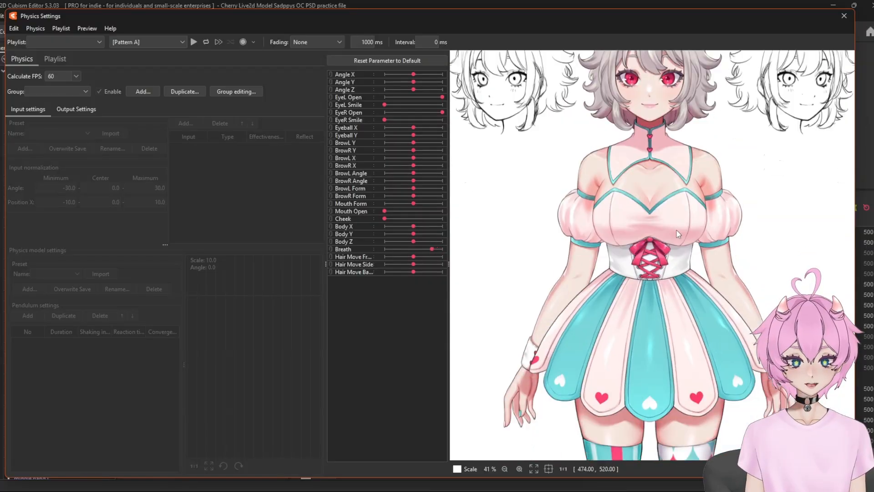
scroll(660, 237, "down", 3)
scroll(671, 224, "up", 3)
scroll(671, 225, "up", 2)
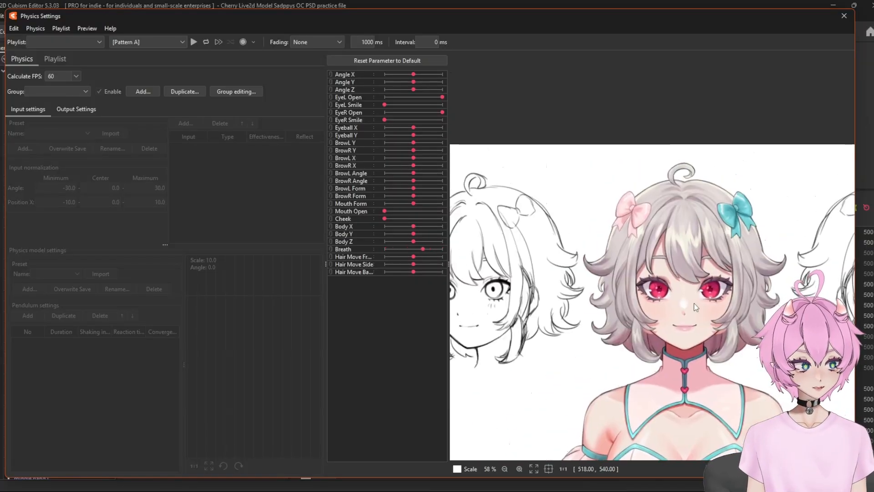
scroll(690, 230, "up", 2)
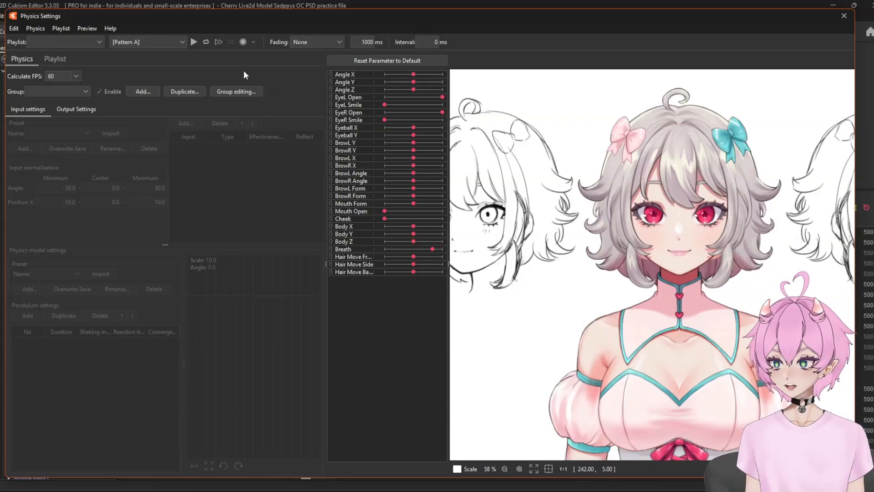
Step: Switch the physics preview's motion pattern to [Posing]
left_click(150, 41)
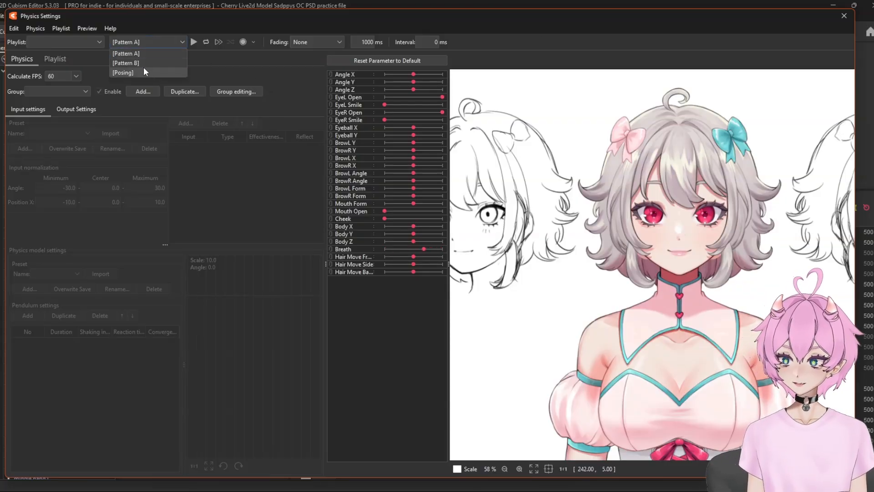
left_click(135, 45)
left_click(135, 45)
left_click(141, 45)
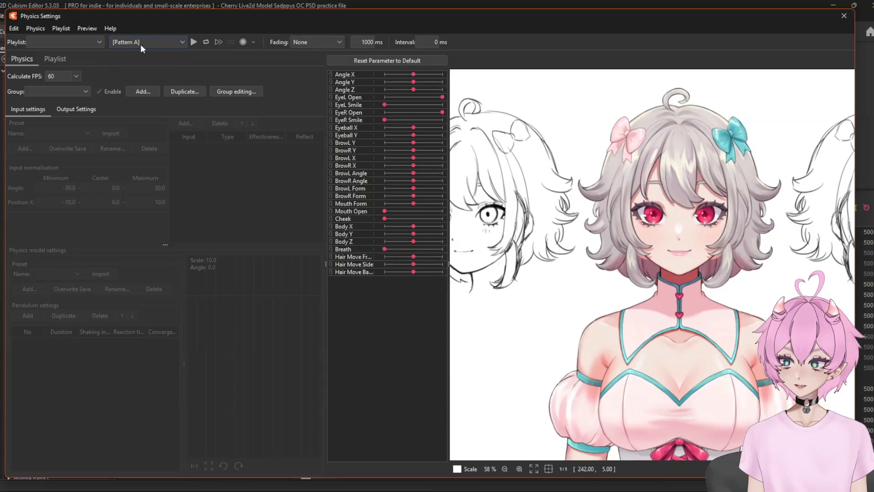
left_click(141, 45)
left_click(139, 73)
left_click(128, 43)
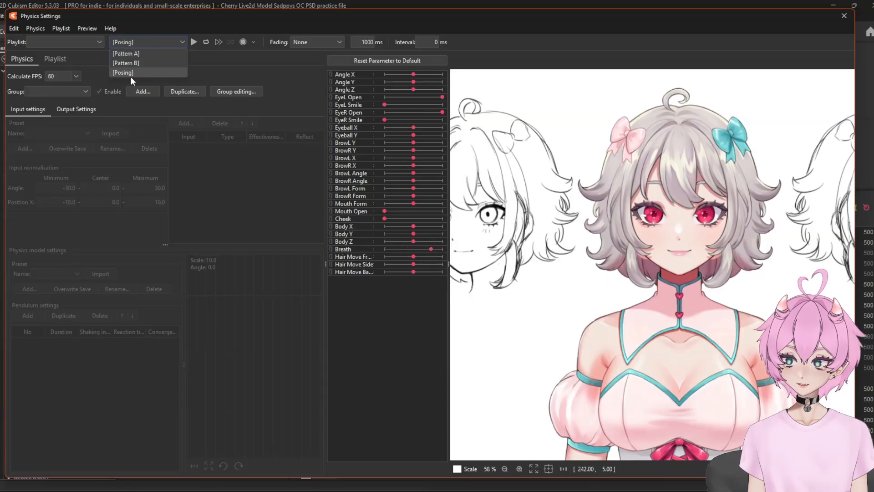
left_click(132, 45)
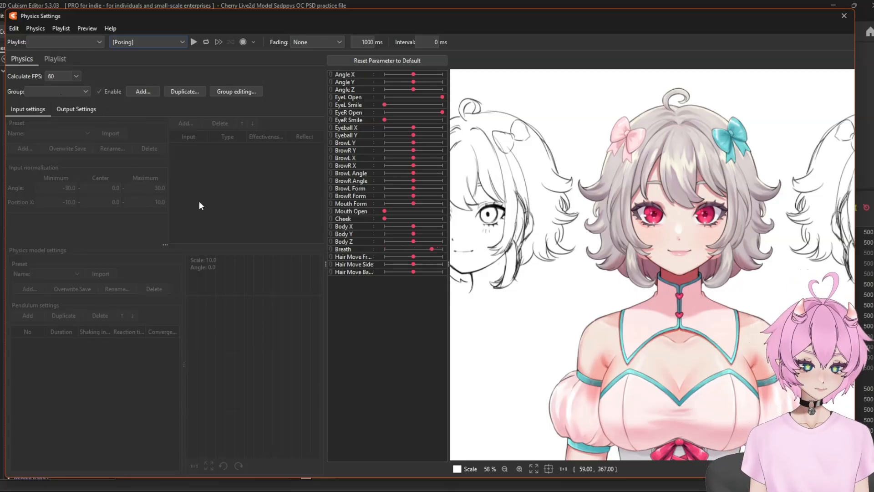
Step: Add a physics group named ok, leaving its input preset and physics model preset empty
left_click(150, 92)
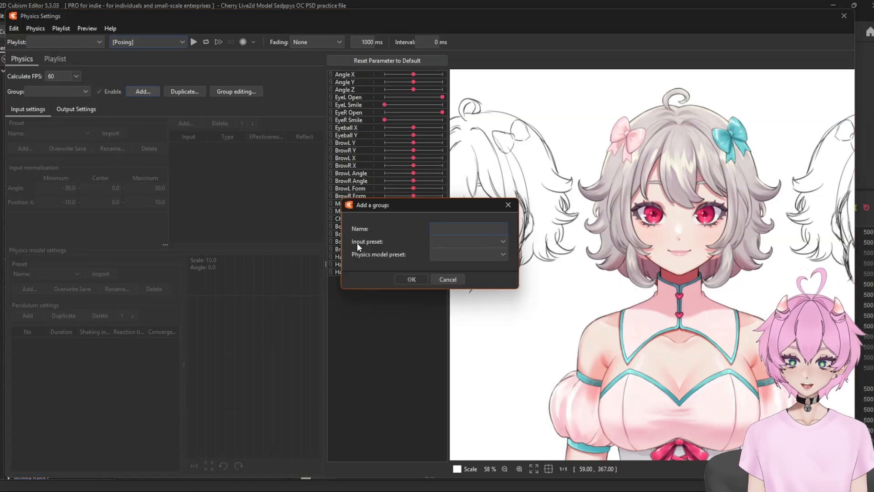
type("ok")
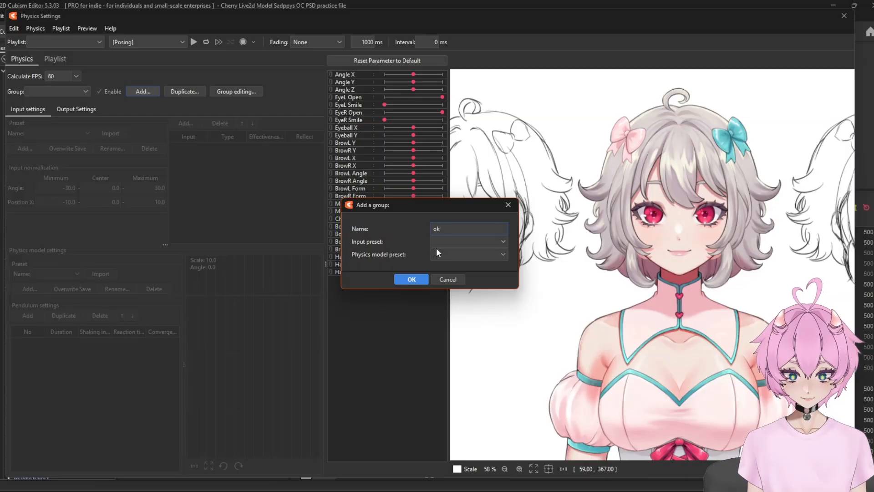
left_click(452, 255)
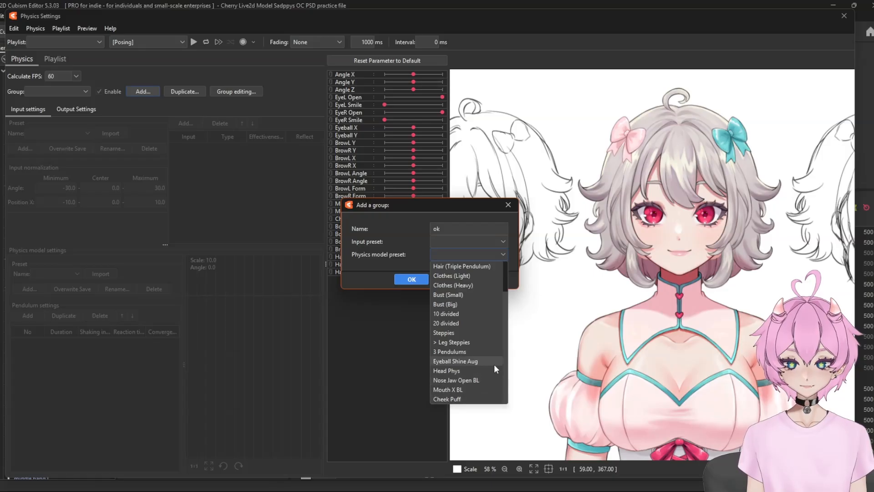
left_click(483, 254)
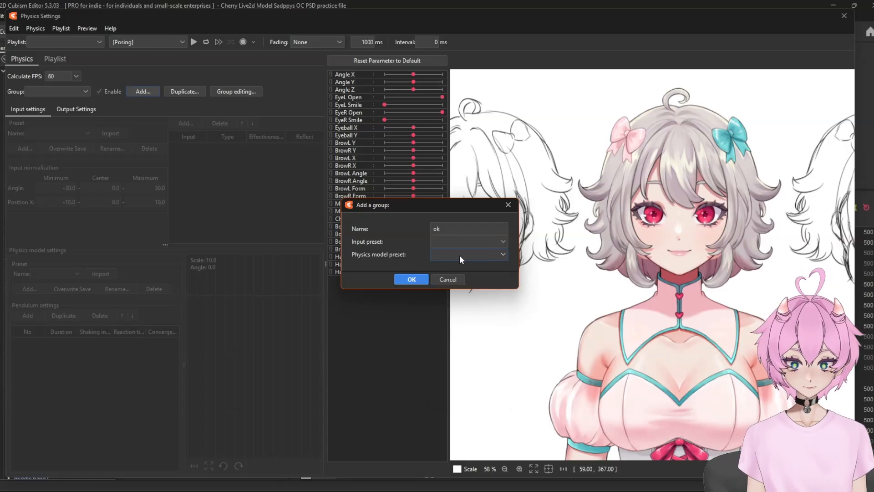
left_click(437, 245)
left_click(437, 244)
left_click(412, 279)
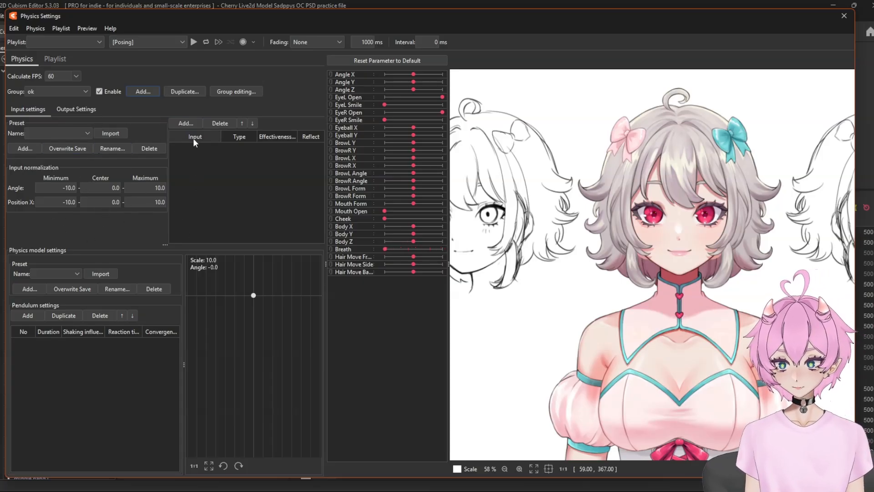
Step: Add EyeR Open as an input parameter of the ok physics group
left_click(191, 122)
scroll(411, 287, "down", 4)
scroll(412, 277, "up", 2)
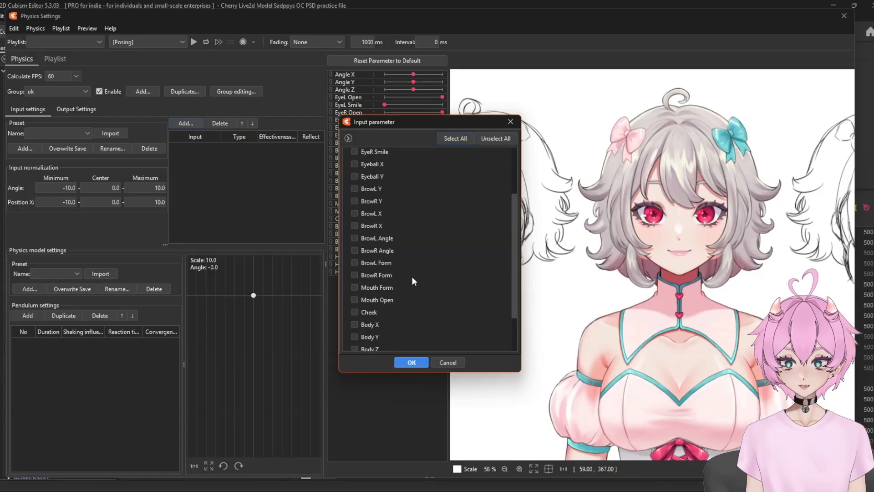
scroll(412, 277, "down", 1)
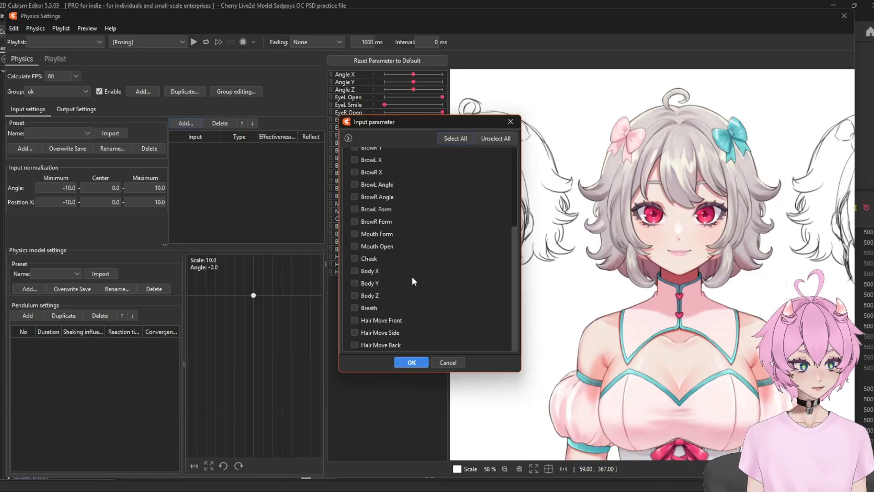
scroll(372, 230, "up", 4)
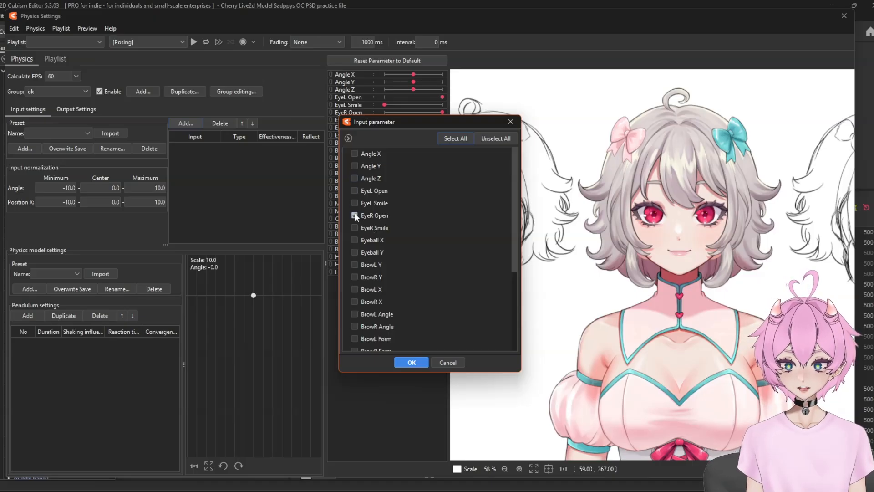
left_click(424, 362)
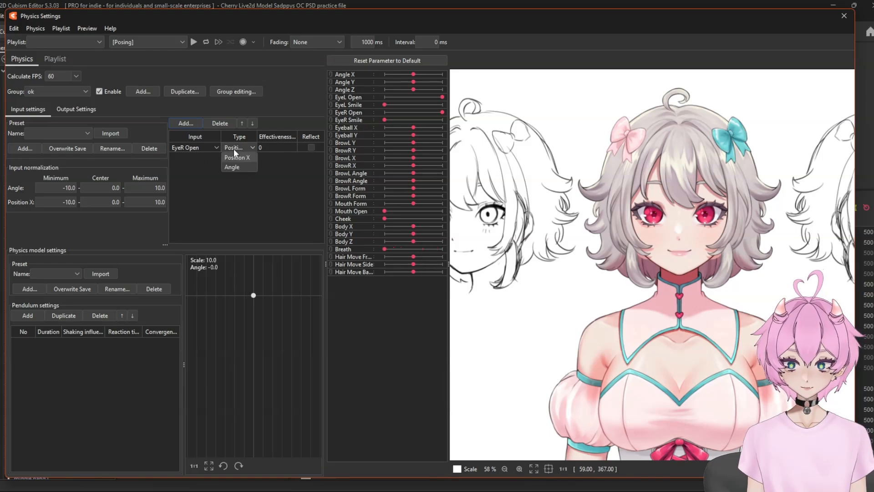
Step: Keep the EyeR Open input on the Position X type and set its effectiveness to 100
left_click(234, 148)
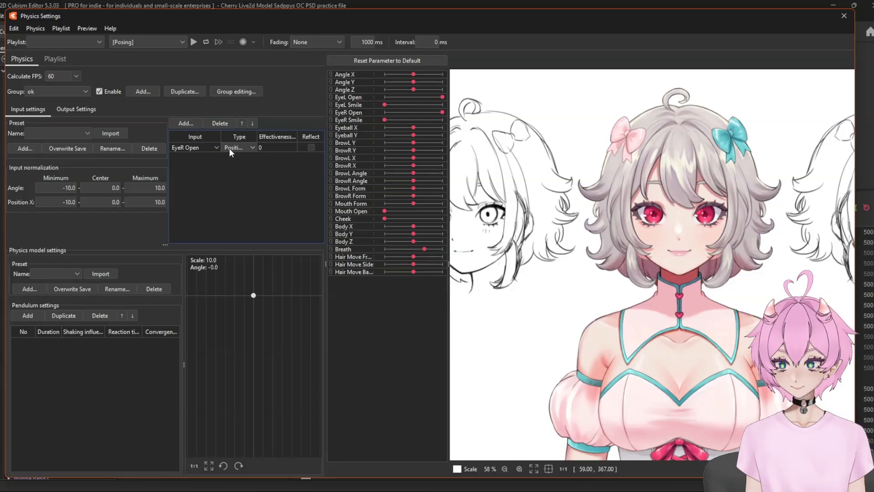
double_click(267, 148)
key("BackSpace")
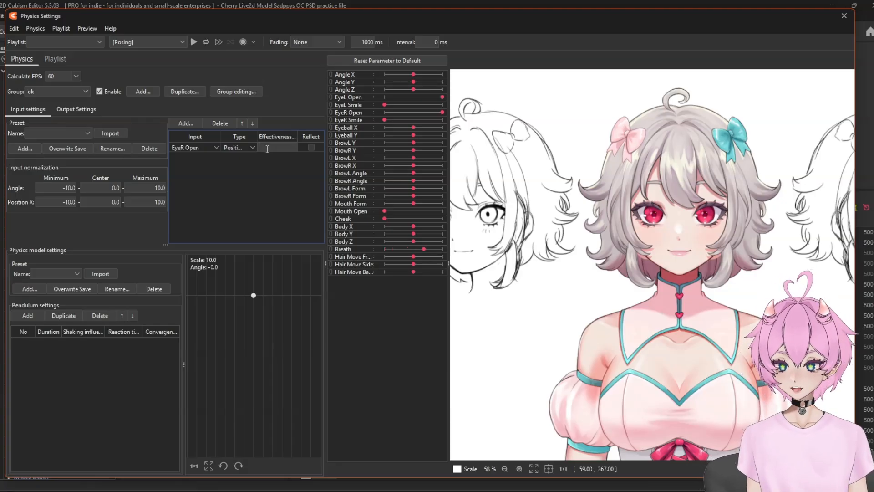
type("100")
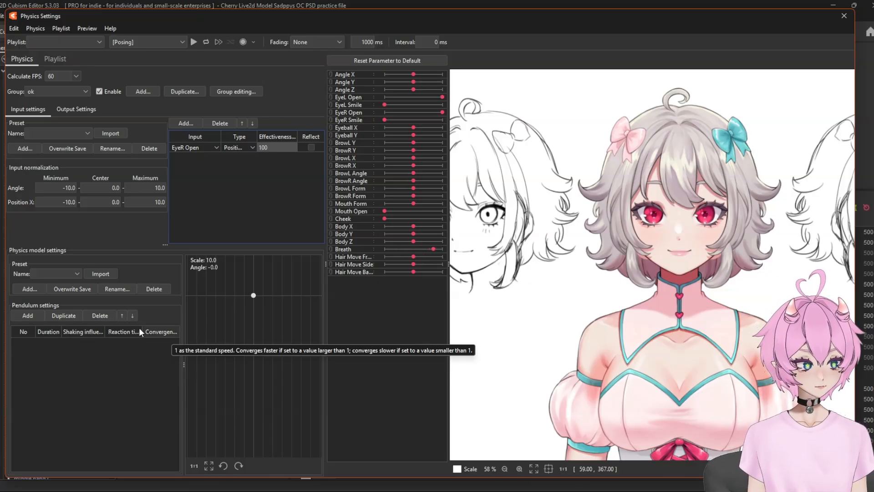
Step: Add a pendulum to the ok group and look through its available output parameters without adding any
left_click(31, 316)
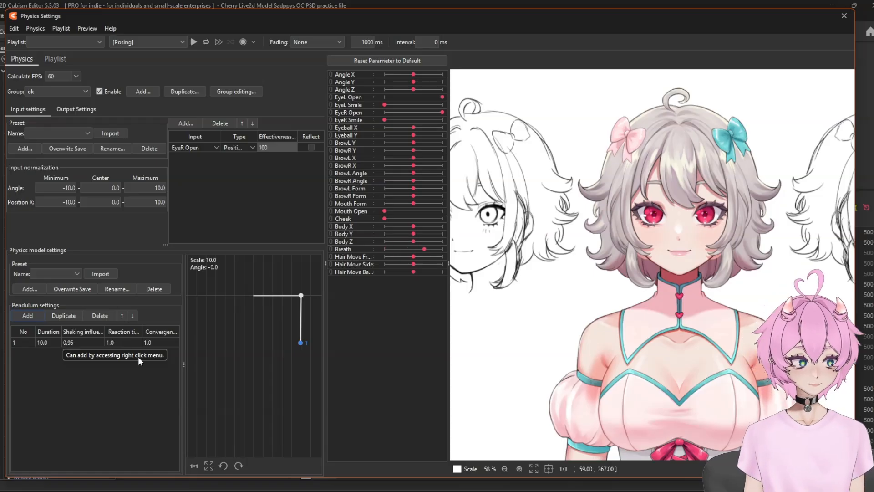
left_click(69, 110)
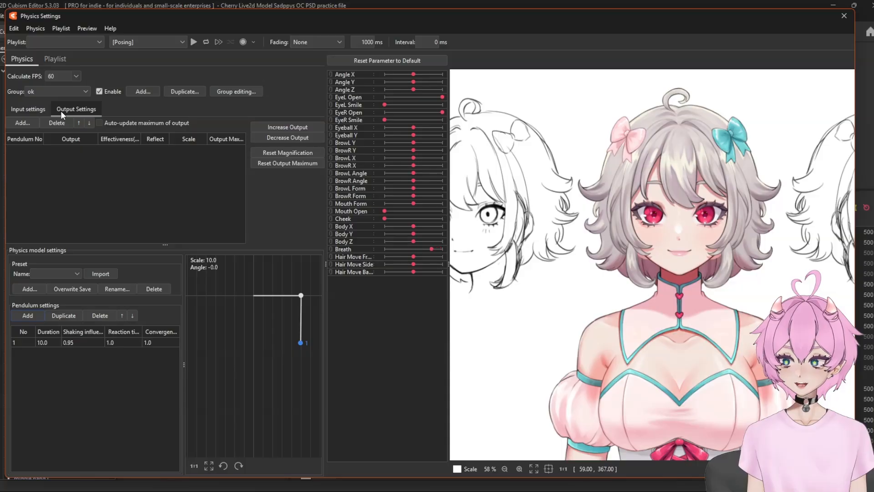
left_click(13, 126)
scroll(409, 204, "down", 5)
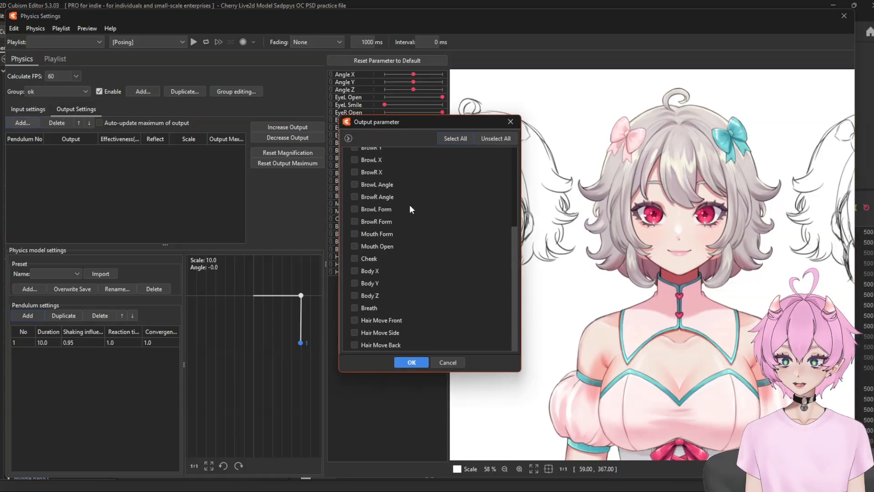
scroll(409, 204, "up", 6)
left_click(509, 123)
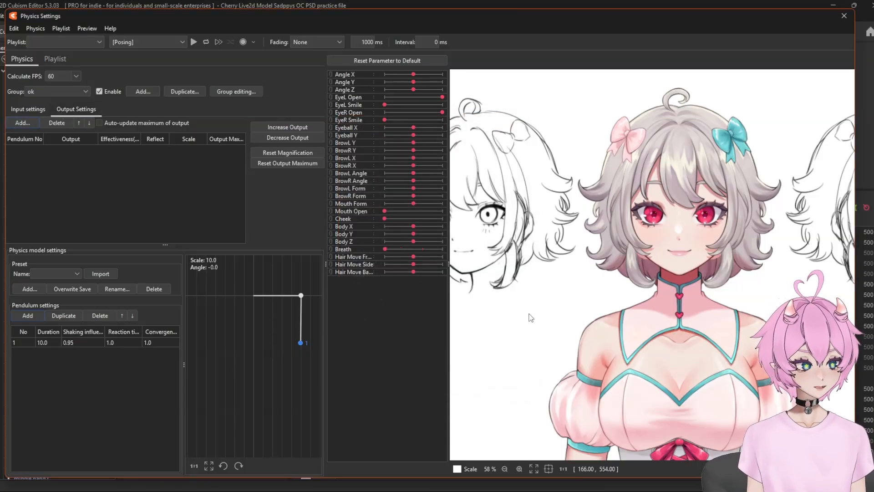
Step: Delete the ok physics group through group editing and return to the modeling workspace
scroll(644, 223, "up", 5)
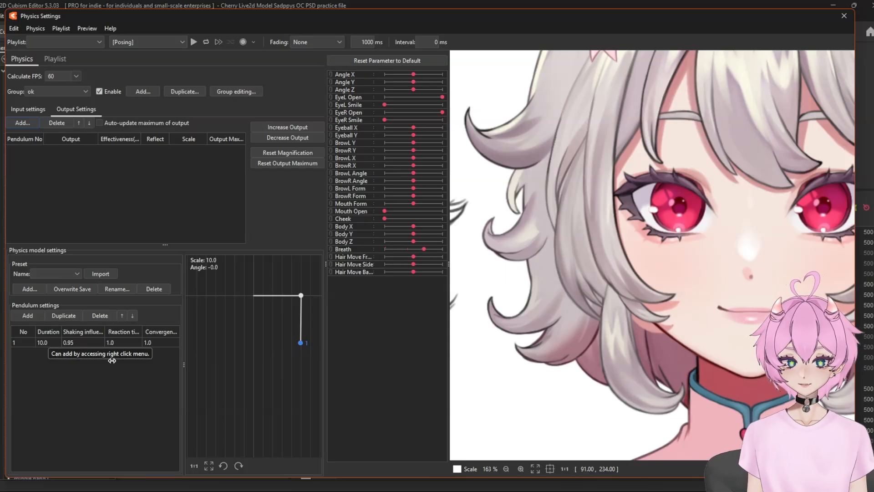
scroll(543, 219, "down", 7)
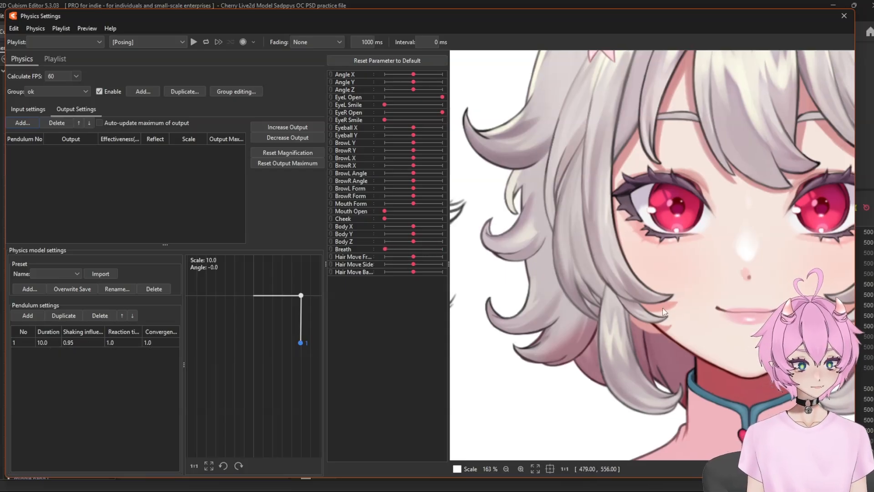
left_click(219, 91)
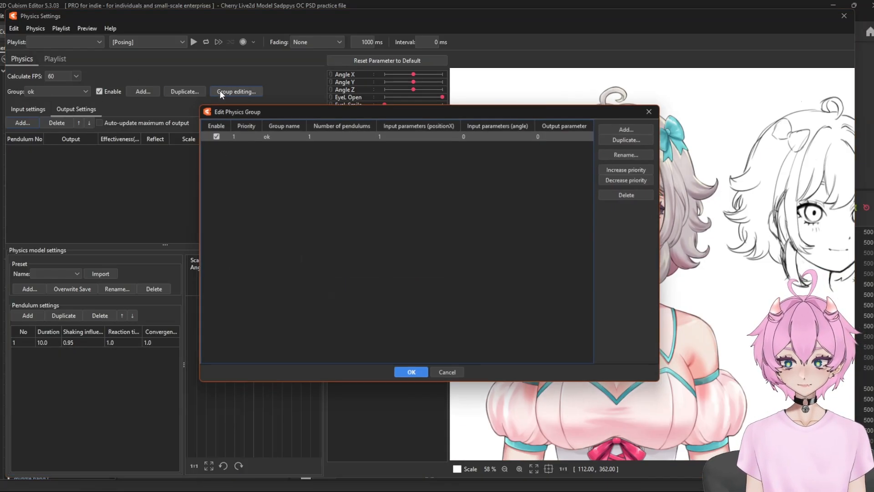
left_click(637, 194)
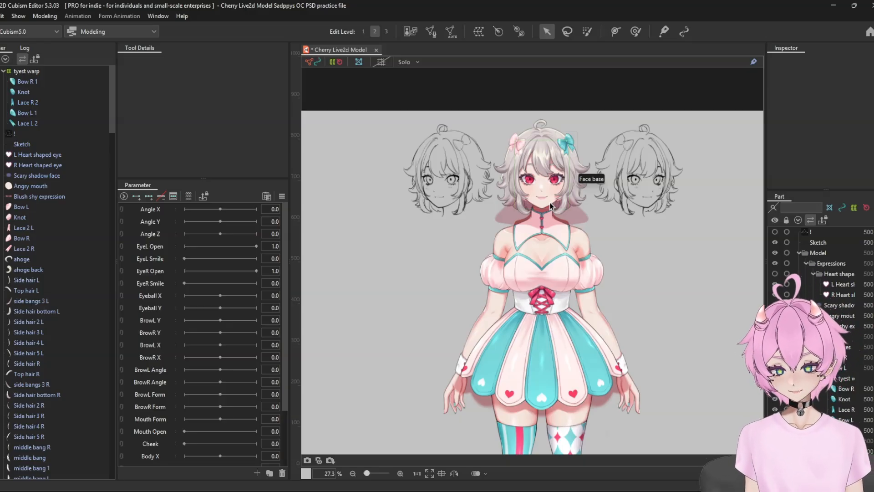
Step: Examine the full character on the modeling canvas, from the whole figure to a close view of the face
scroll(553, 182, "up", 4)
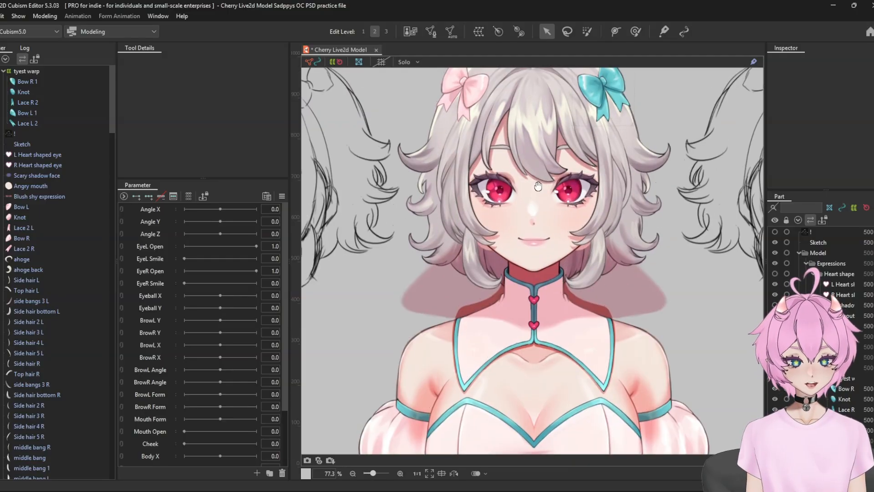
scroll(559, 163, "down", 6)
scroll(559, 162, "up", 3)
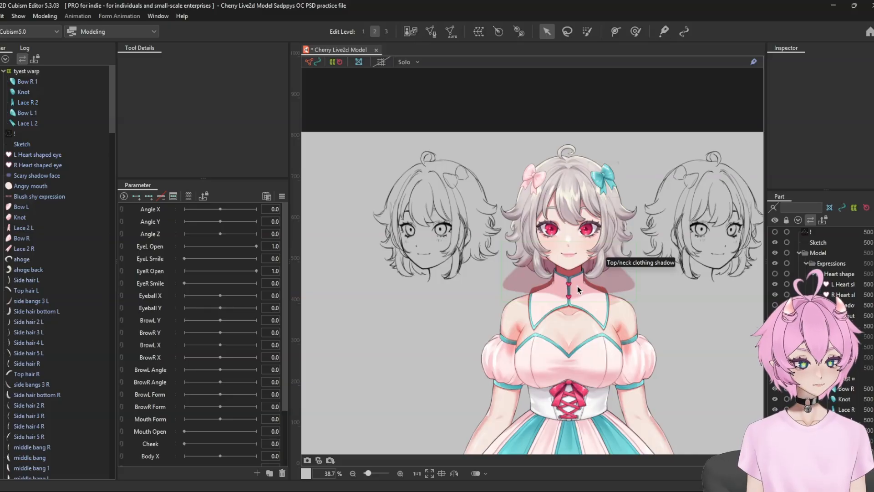
scroll(587, 219, "up", 4)
left_click_drag(541, 283, 516, 167)
scroll(517, 167, "down", 4)
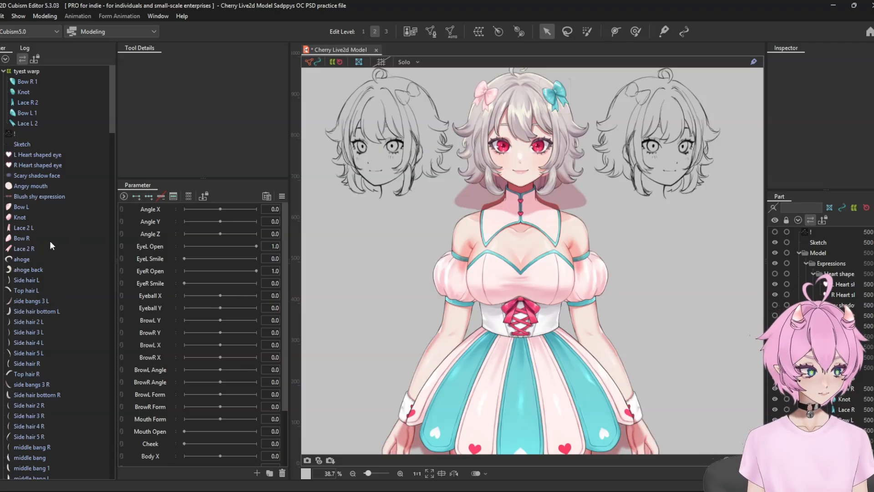
scroll(509, 163, "up", 6)
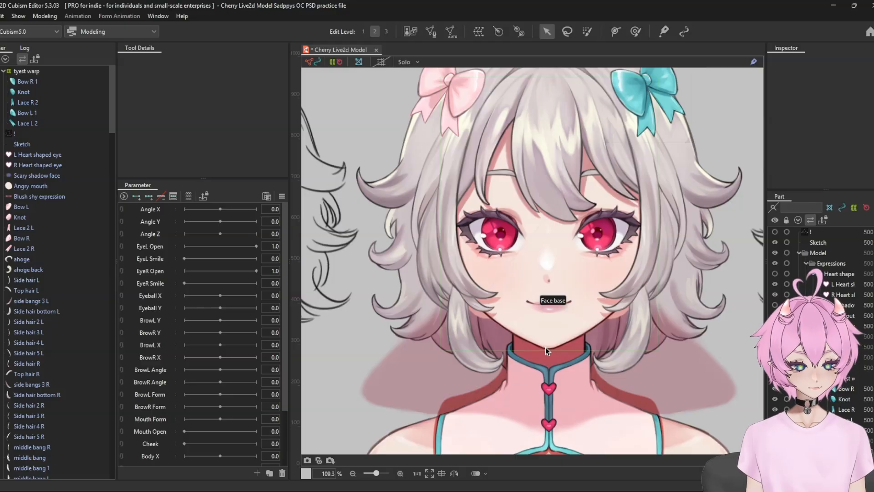
scroll(638, 315, "down", 8)
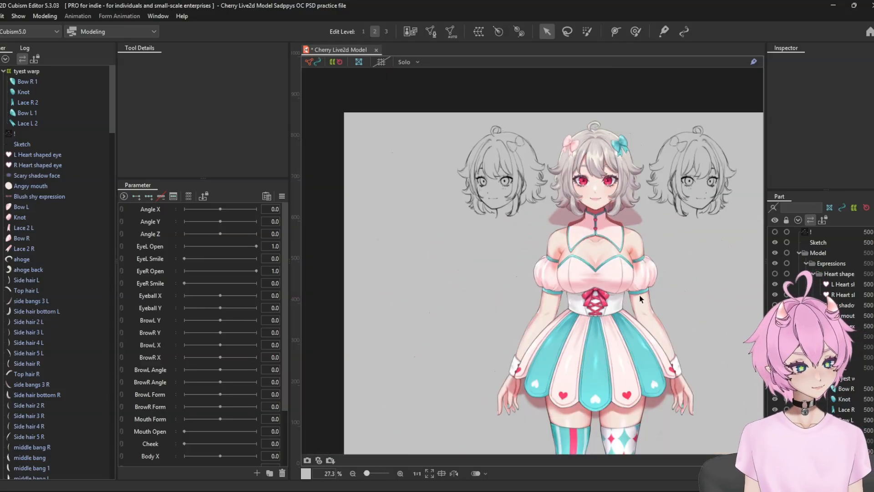
scroll(640, 298, "down", 3)
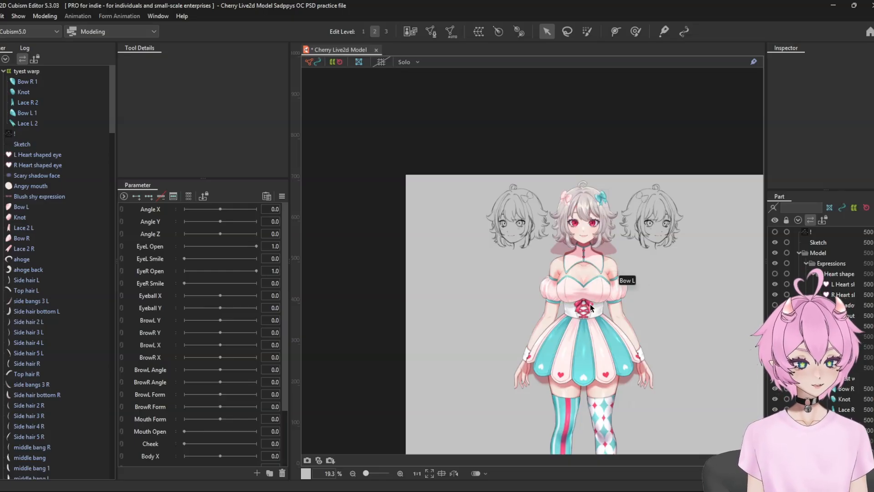
scroll(610, 221, "up", 8)
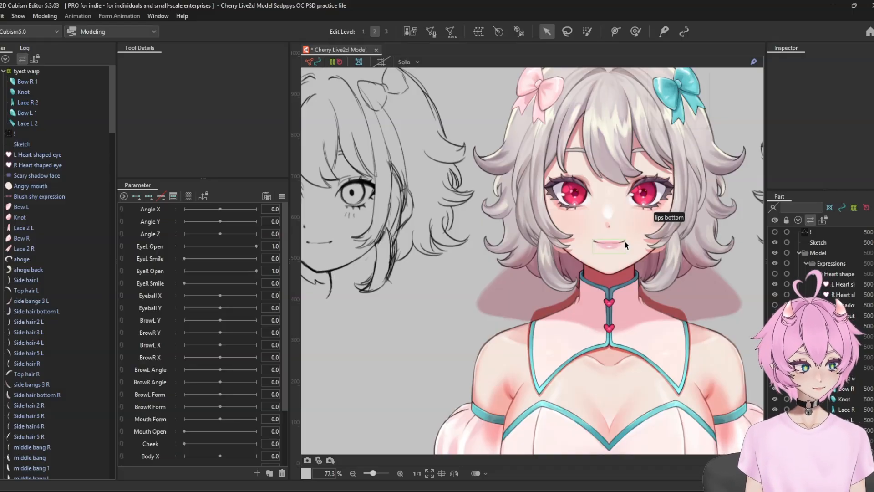
left_click_drag(625, 241, 526, 258)
scroll(578, 188, "down", 3)
scroll(576, 185, "up", 2)
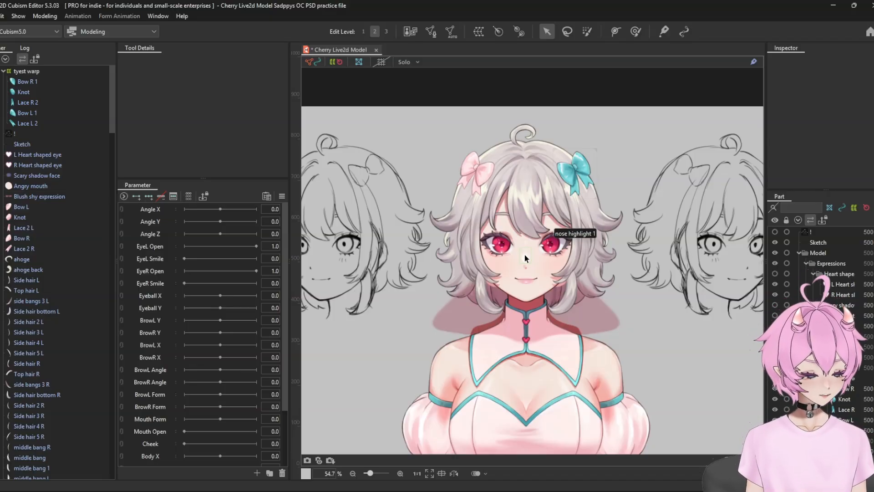
scroll(525, 260, "up", 3)
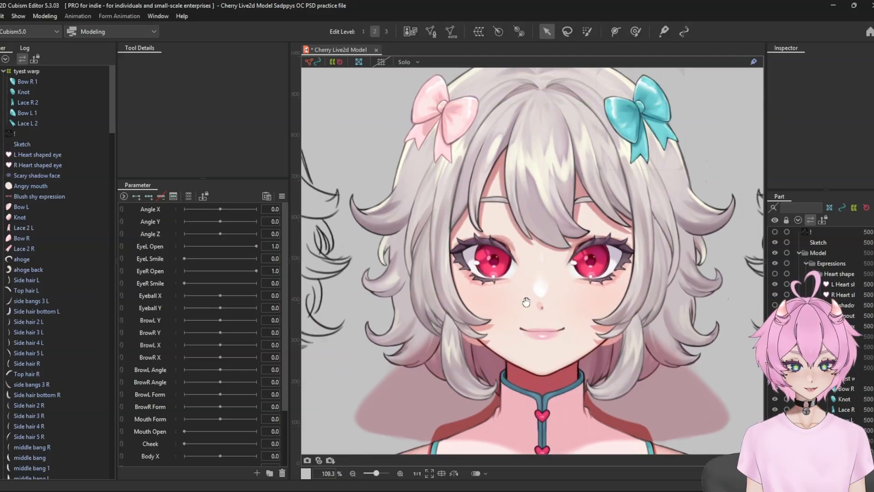